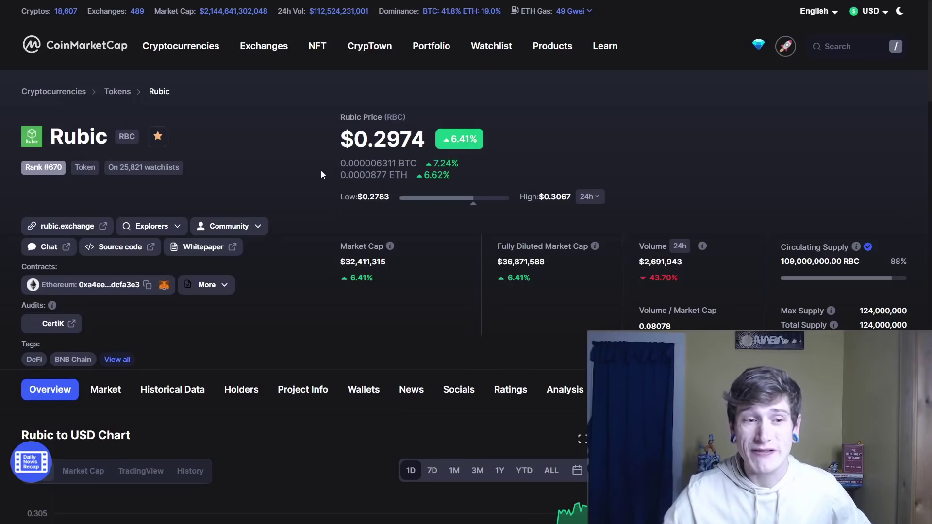
# Switch Rubic's CoinMarketCap Low/High range from 24h to 1m, showing $0.13 to $0.3638.
pyautogui.scroll(-1, 278, 151)
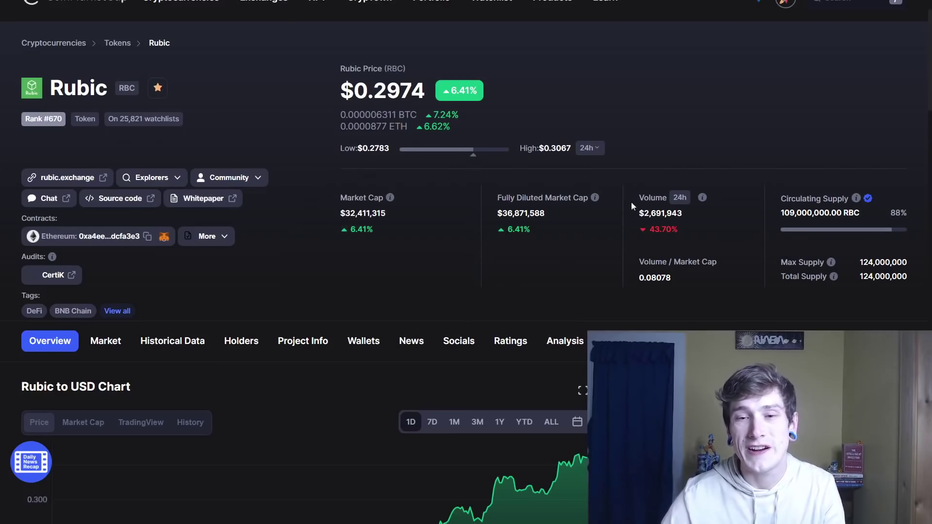
pyautogui.scroll(-1, 636, 299)
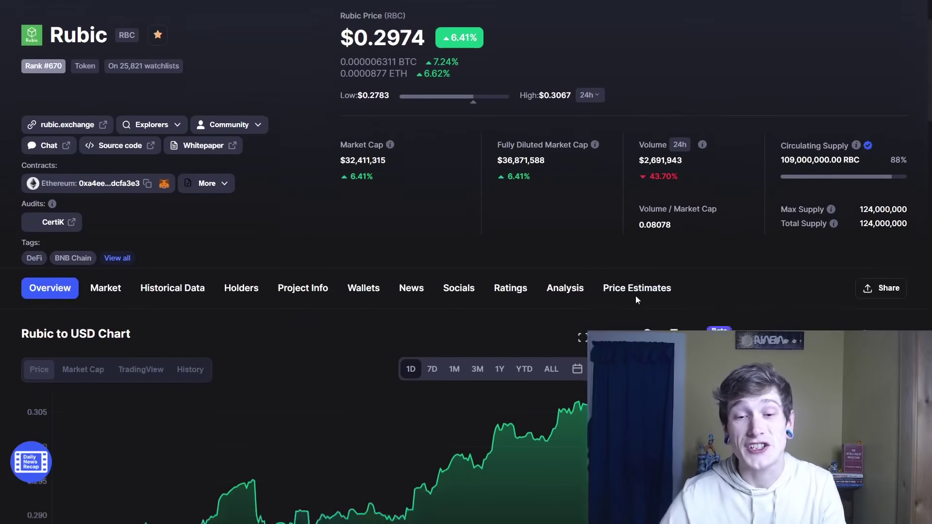
pyautogui.scroll(1, 636, 295)
pyautogui.click(590, 147)
pyautogui.click(589, 200)
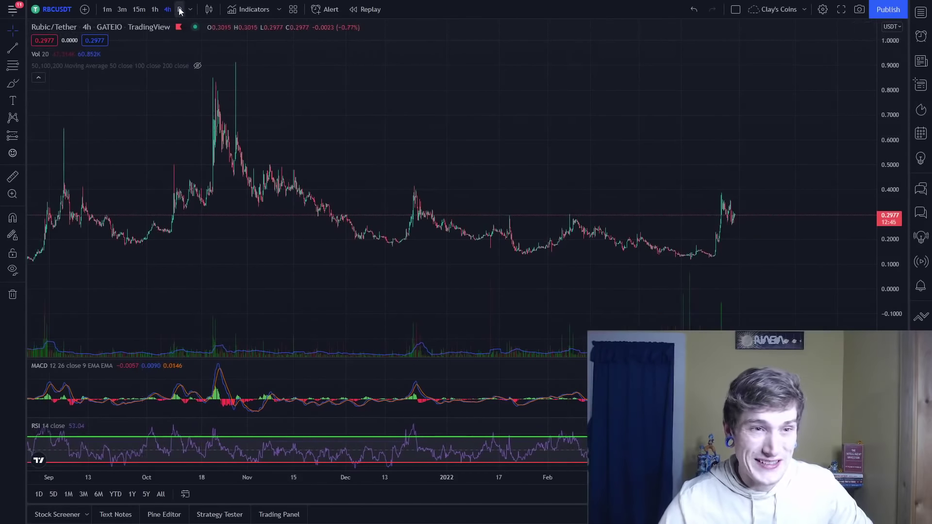
# Show Rubic/Tether as daily candles, zoomed and panned to cover May through February.
pyautogui.click(180, 10)
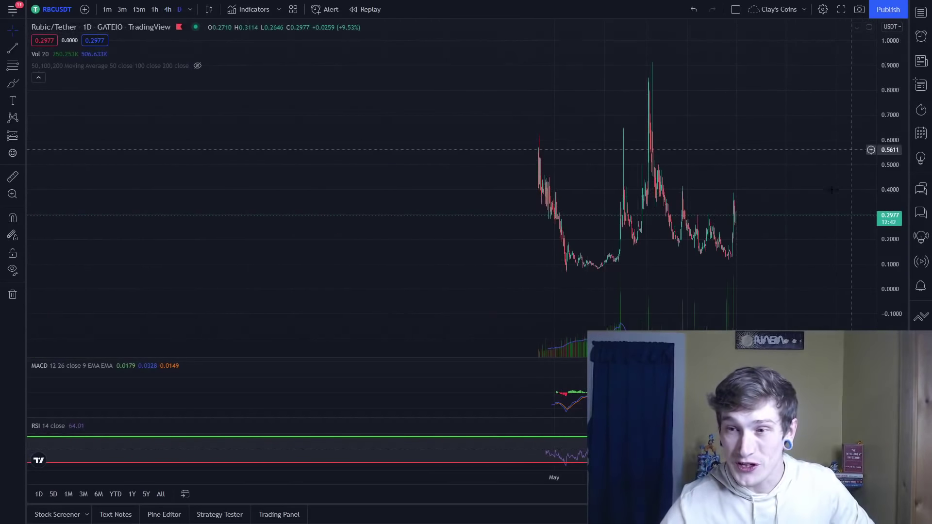
pyautogui.scroll(5, 812, 224)
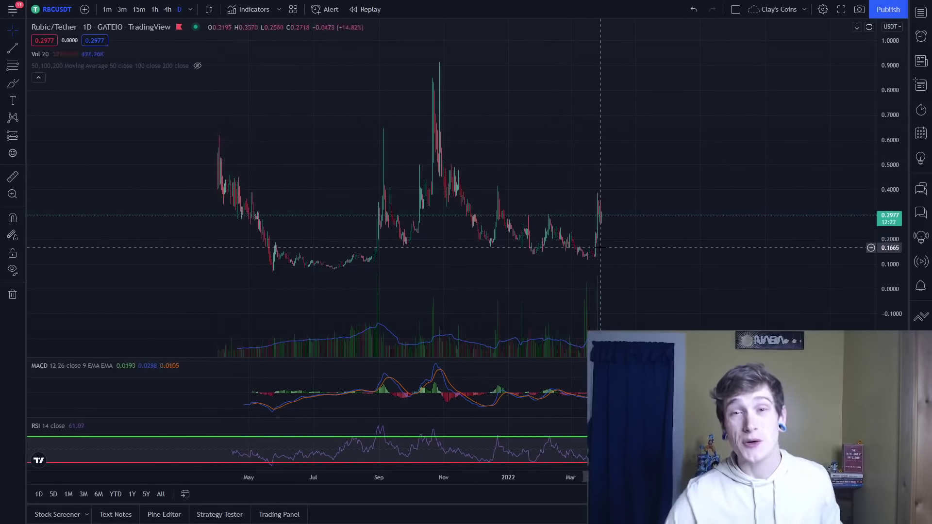
pyautogui.scroll(1, 85, 54)
pyautogui.scroll(3, 85, 55)
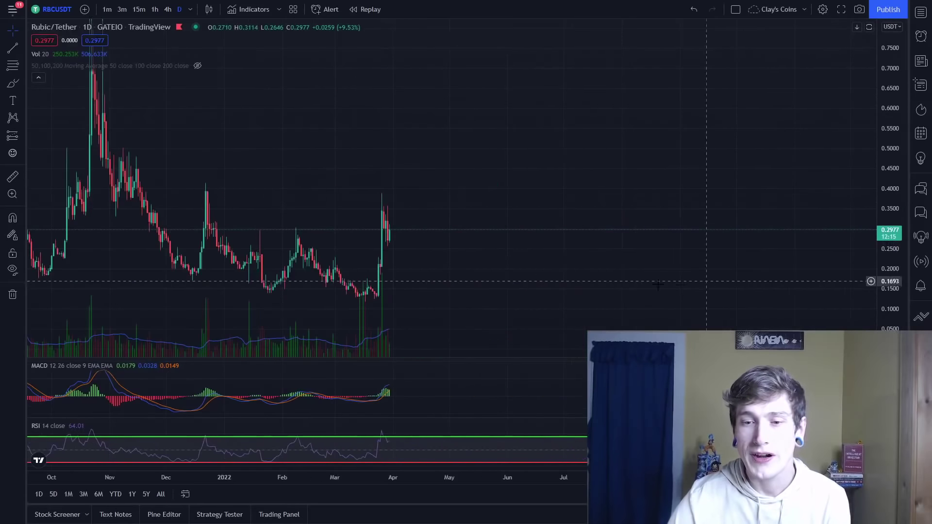
pyautogui.moveTo(495, 279); pyautogui.dragTo(768, 158)
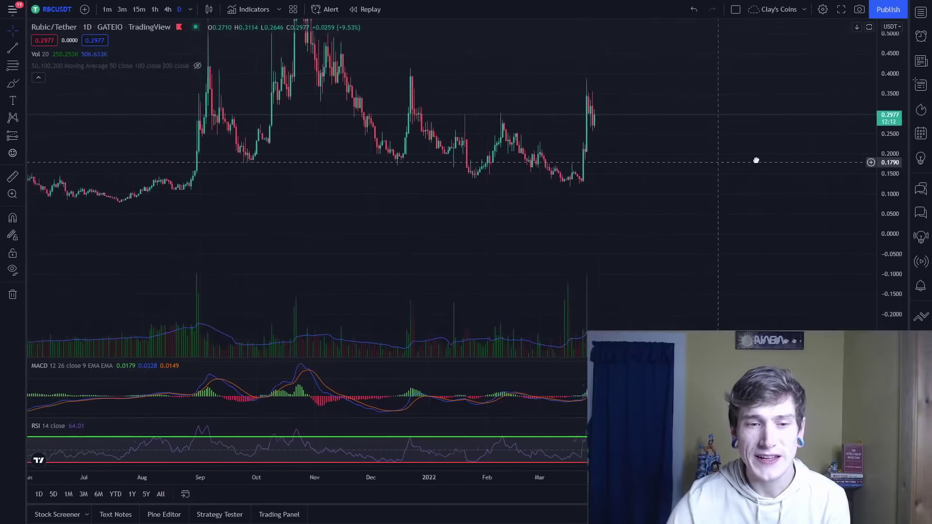
# Draw a red horizontal support line at 0.0762 beneath the Rubic price lows.
pyautogui.click(27, 47)
pyautogui.click(63, 136)
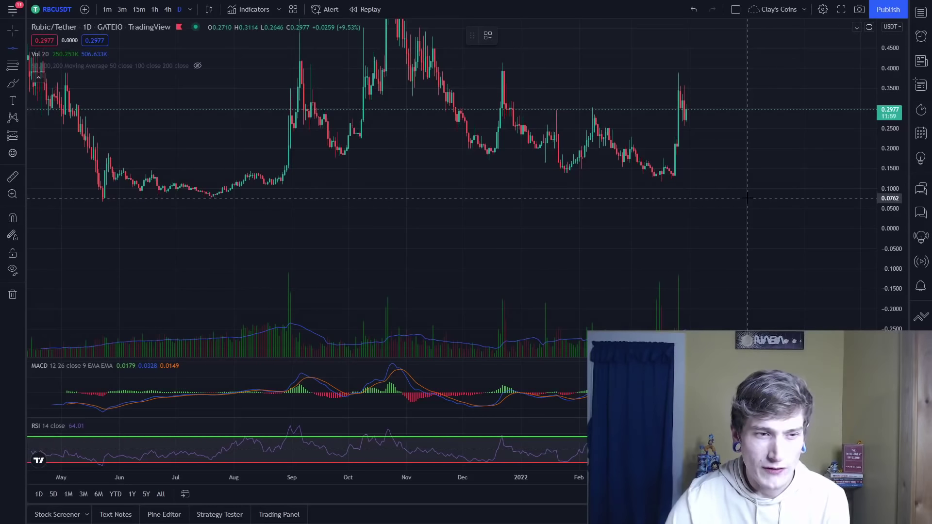
pyautogui.click(748, 198)
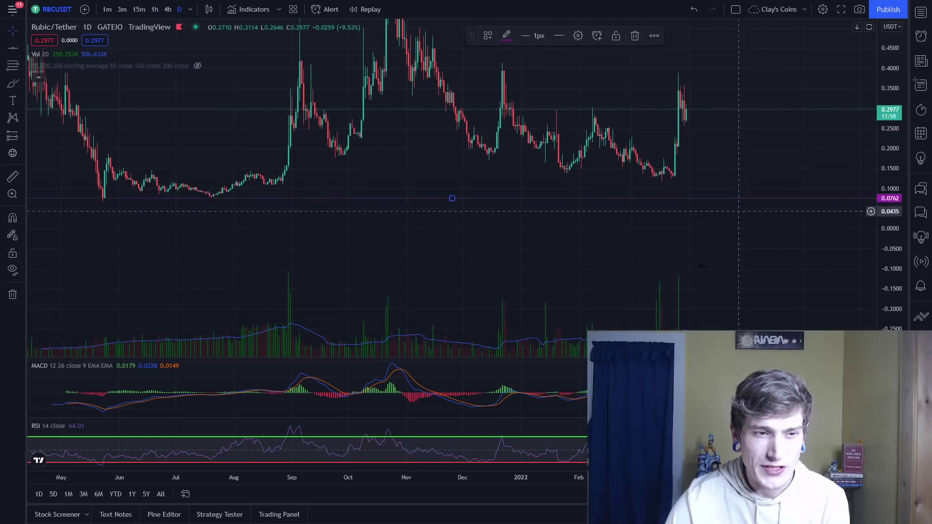
pyautogui.click(508, 37)
pyautogui.click(507, 68)
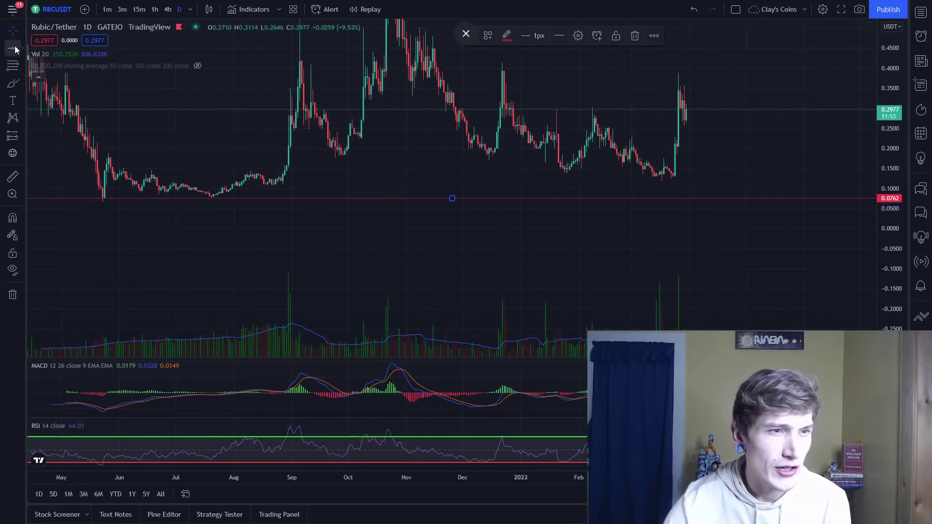
pyautogui.click(516, 122)
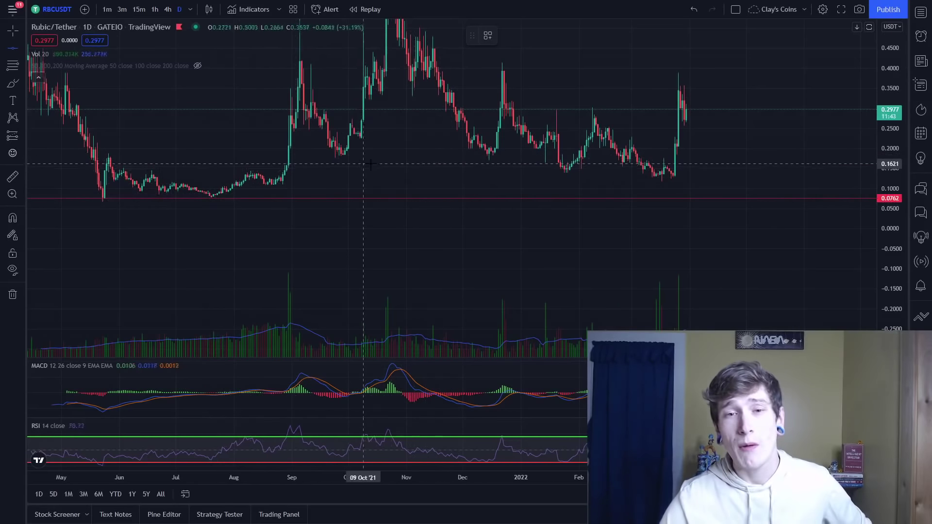
pyautogui.scroll(-1, 909, 75)
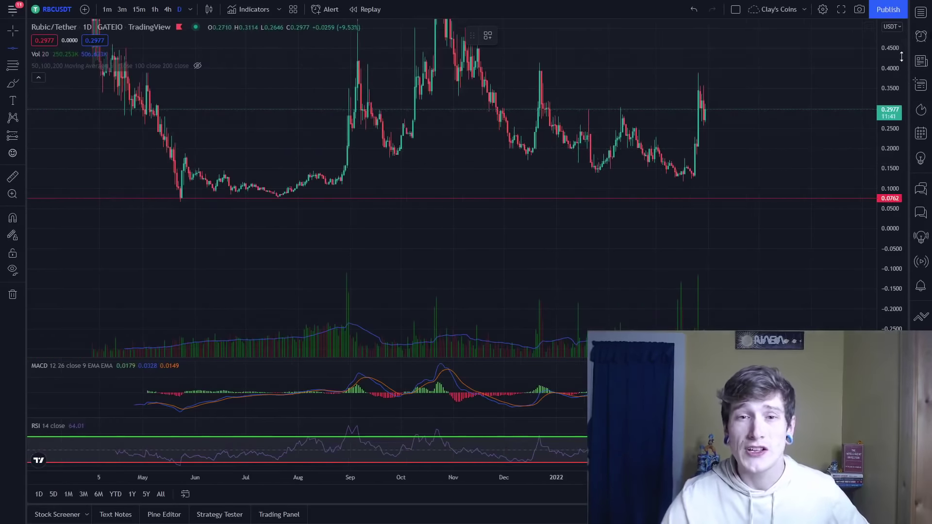
# Compress the price scale and add a teal horizontal line at the 0.9110 peak.
pyautogui.moveTo(904, 39); pyautogui.dragTo(903, 262)
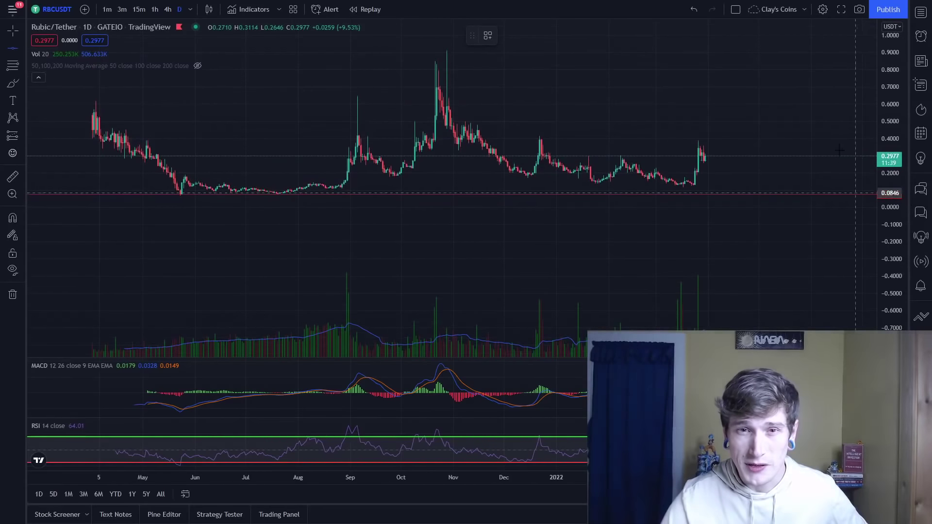
pyautogui.click(834, 50)
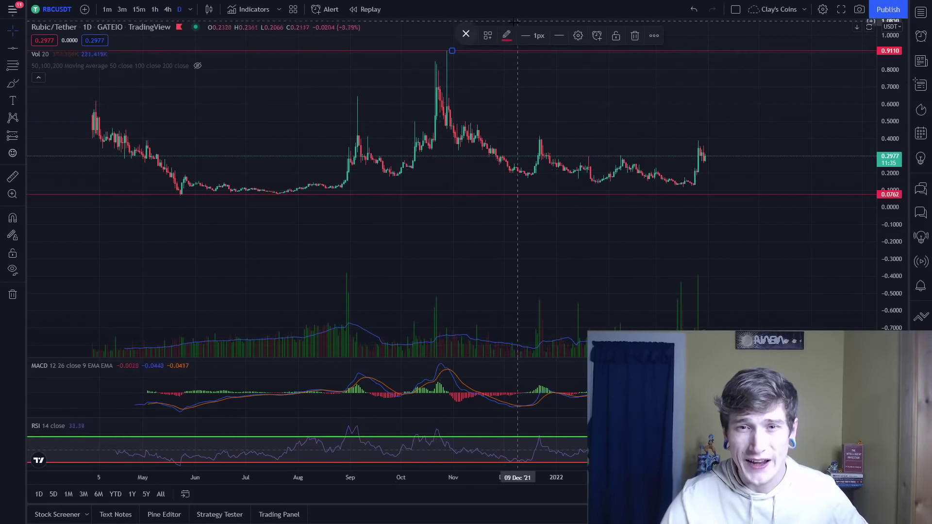
pyautogui.click(508, 36)
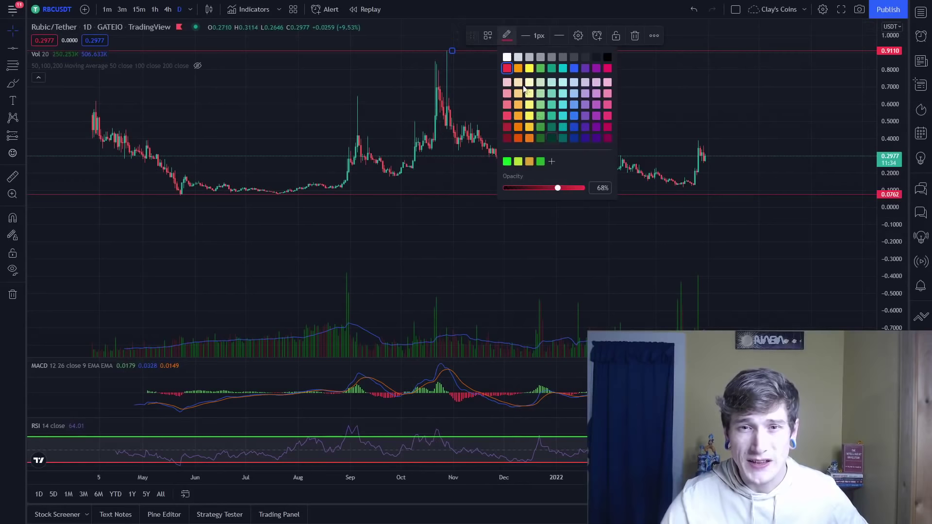
pyautogui.click(563, 68)
pyautogui.click(633, 270)
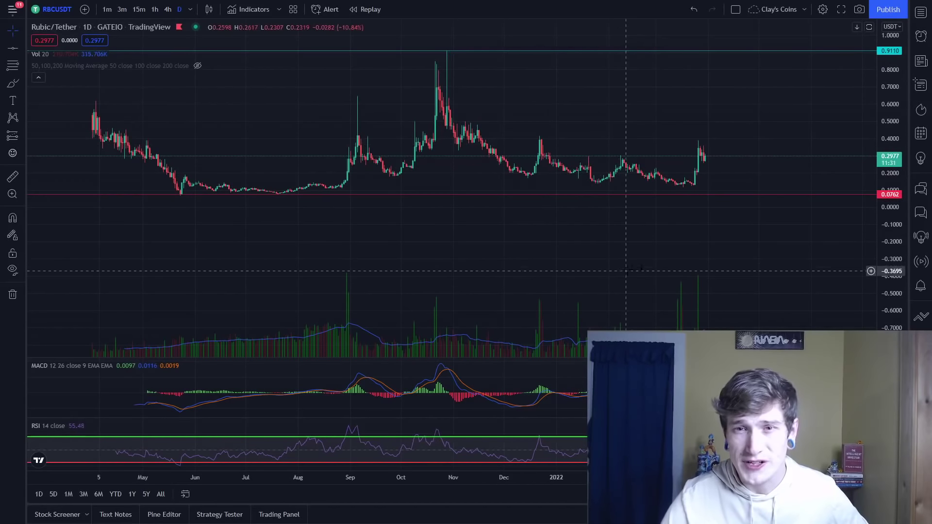
# Pan and rescale the chart back onto the recent candles, then pick the Extended Line tool.
pyautogui.moveTo(632, 270); pyautogui.dragTo(360, 239)
pyautogui.scroll(-3, 405, 233)
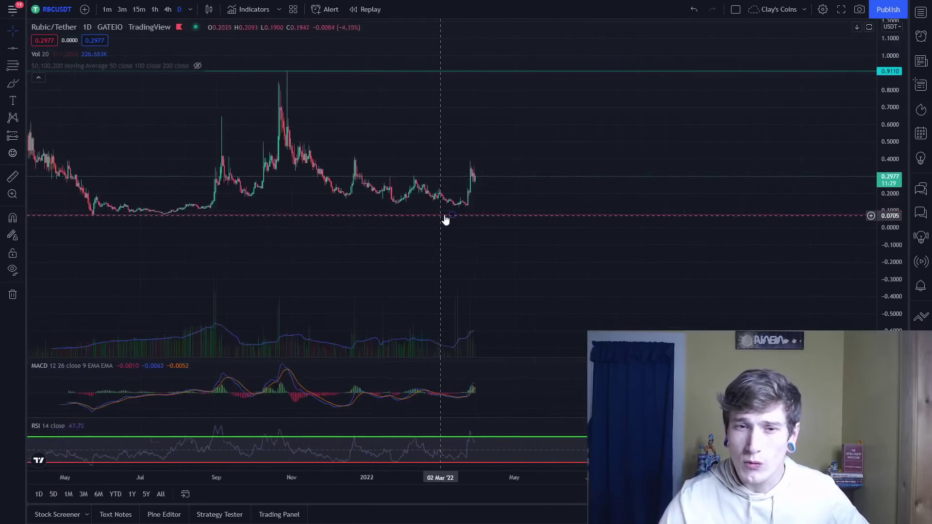
pyautogui.scroll(-1, 446, 220)
pyautogui.moveTo(891, 219); pyautogui.dragTo(891, 269)
pyautogui.scroll(3, 436, 173)
pyautogui.moveTo(437, 172); pyautogui.dragTo(682, 228)
pyautogui.scroll(2, 683, 229)
pyautogui.moveTo(487, 232); pyautogui.dragTo(686, 170)
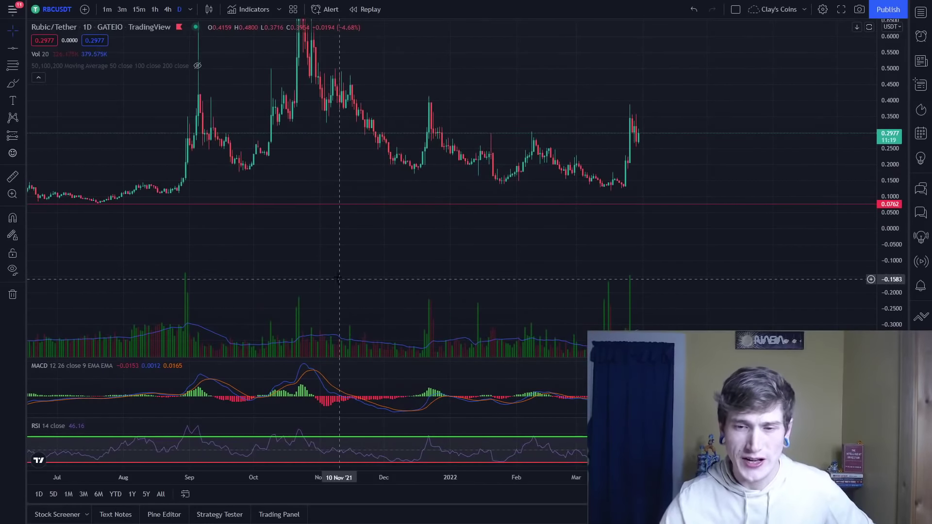
pyautogui.click(22, 48)
pyautogui.click(67, 128)
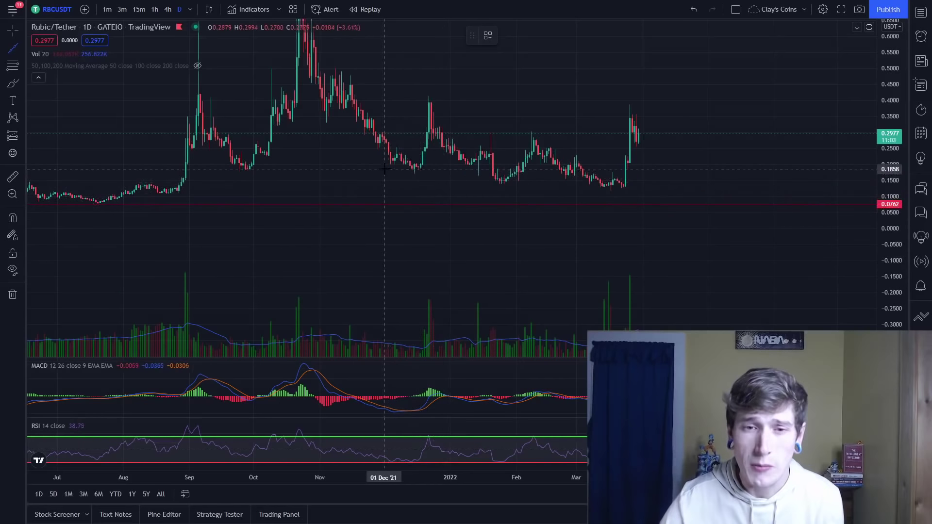
# Draw a blue descending trendline through the December and January lows, then start measuring the latest spike from its low.
pyautogui.click(399, 170)
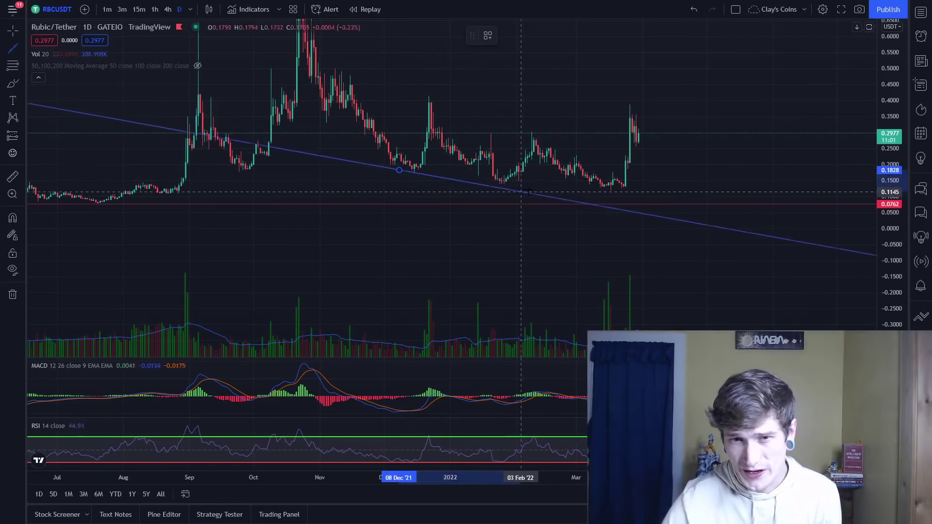
pyautogui.click(668, 198)
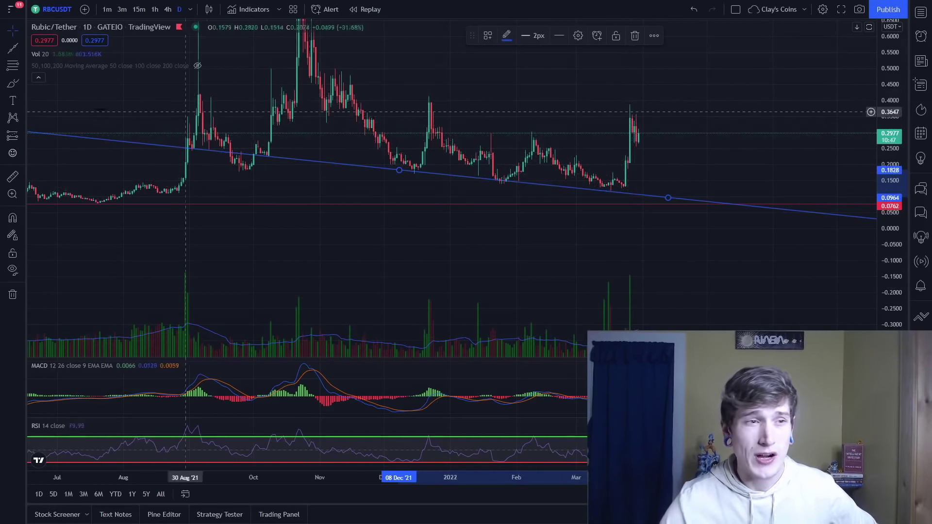
pyautogui.click(13, 176)
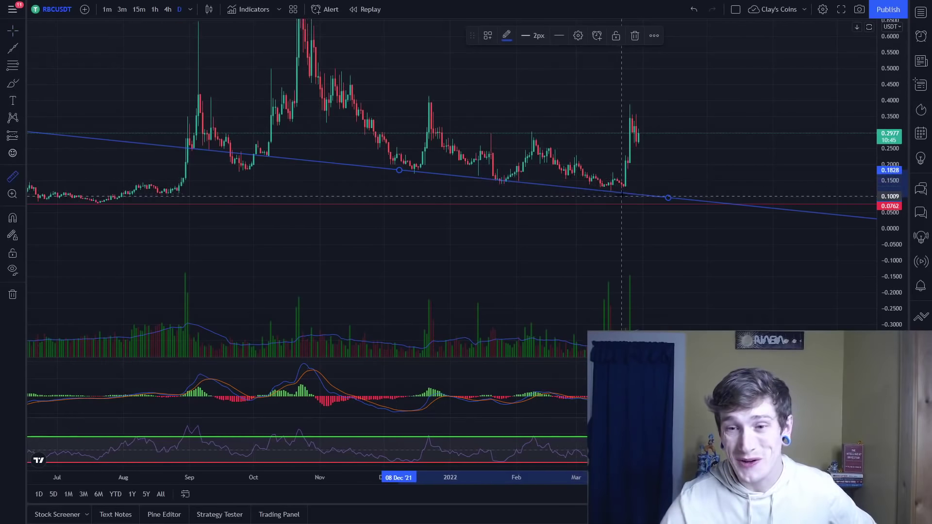
pyautogui.click(626, 189)
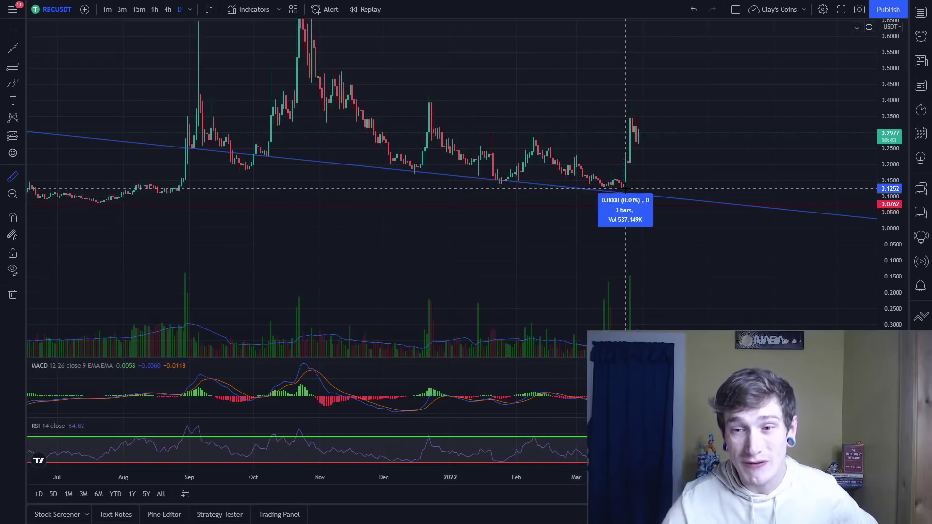
# Complete the spike measurement up to 0.3935, then clear the measure box from the chart.
pyautogui.click(628, 103)
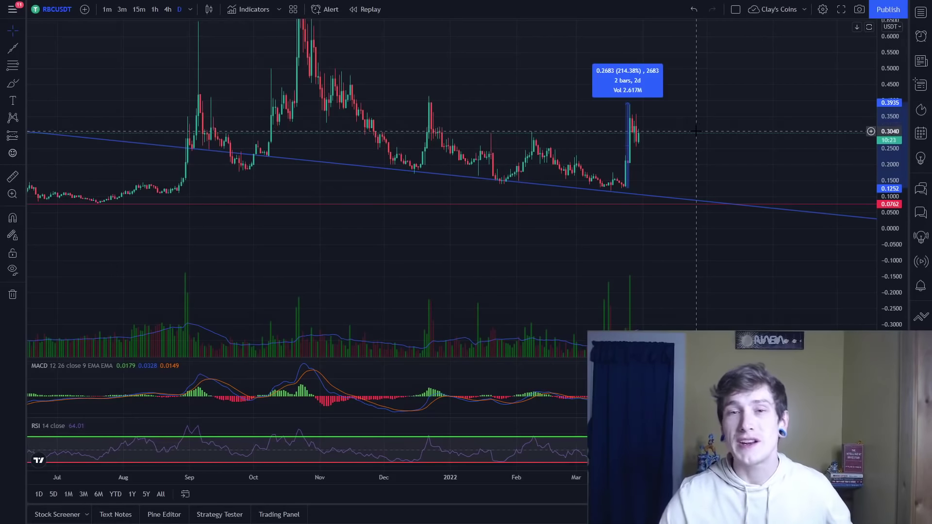
pyautogui.scroll(2, 682, 171)
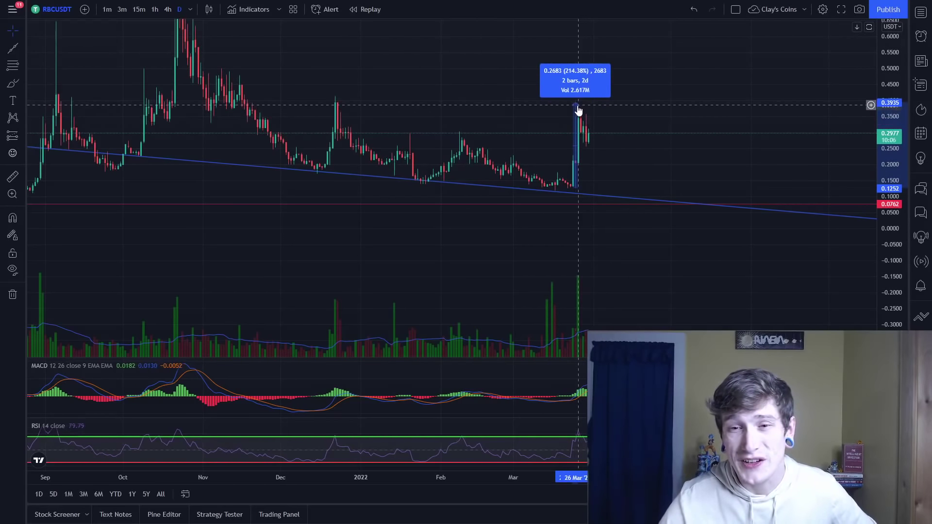
pyautogui.click(602, 104)
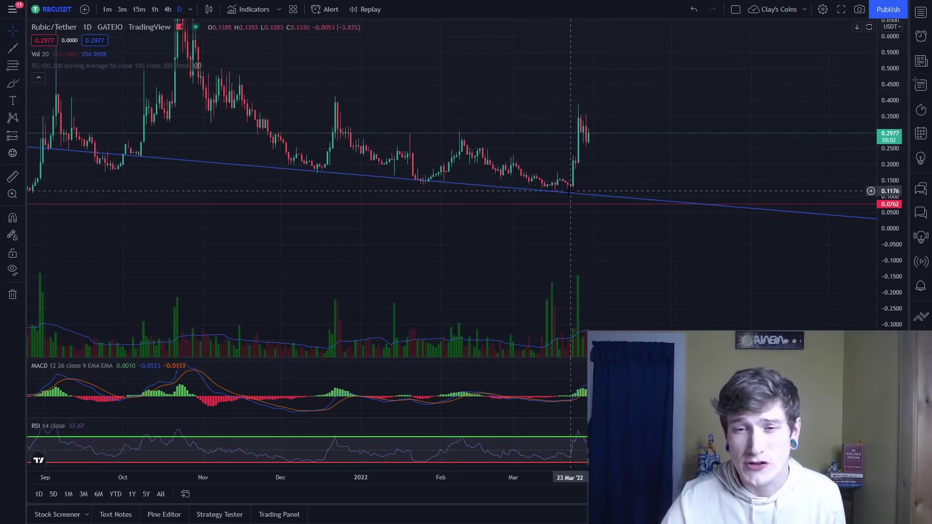
pyautogui.scroll(2, 622, 186)
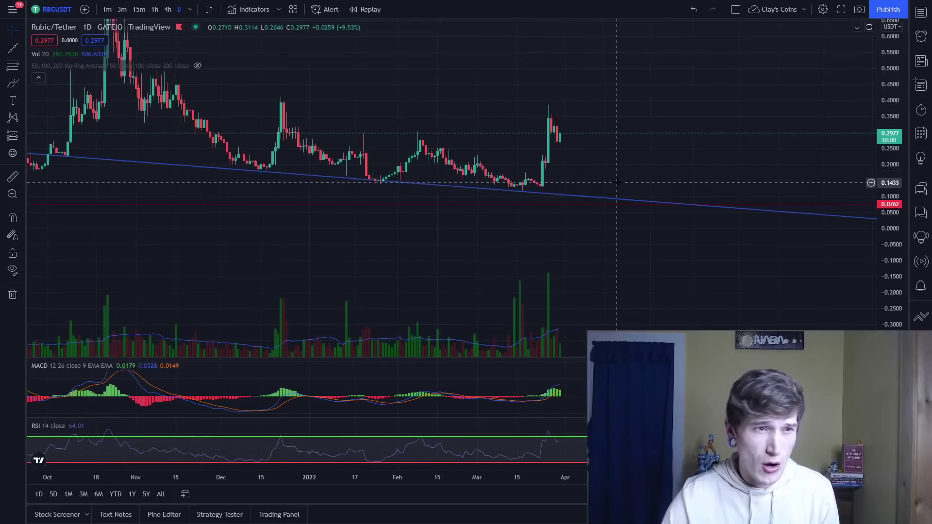
pyautogui.click(577, 197)
pyautogui.press('Delete')
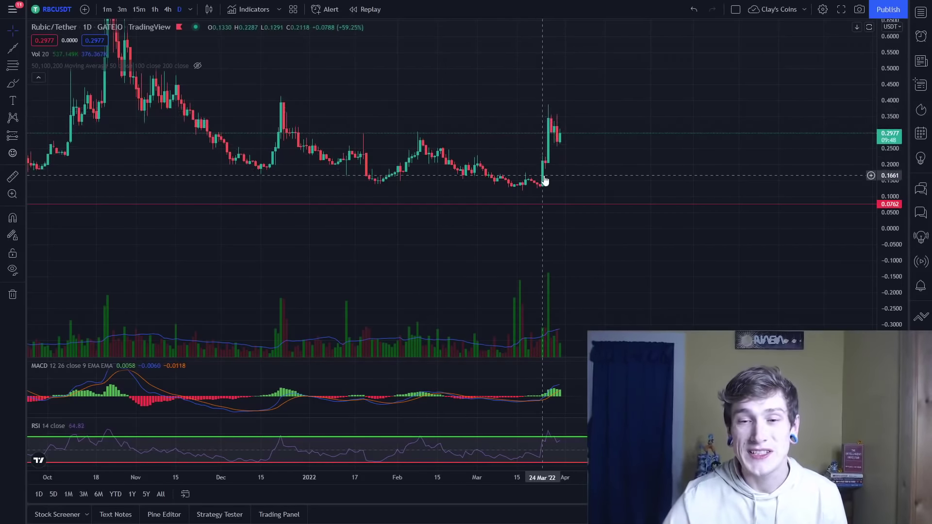
pyautogui.scroll(-2, 549, 178)
pyautogui.scroll(2, 557, 178)
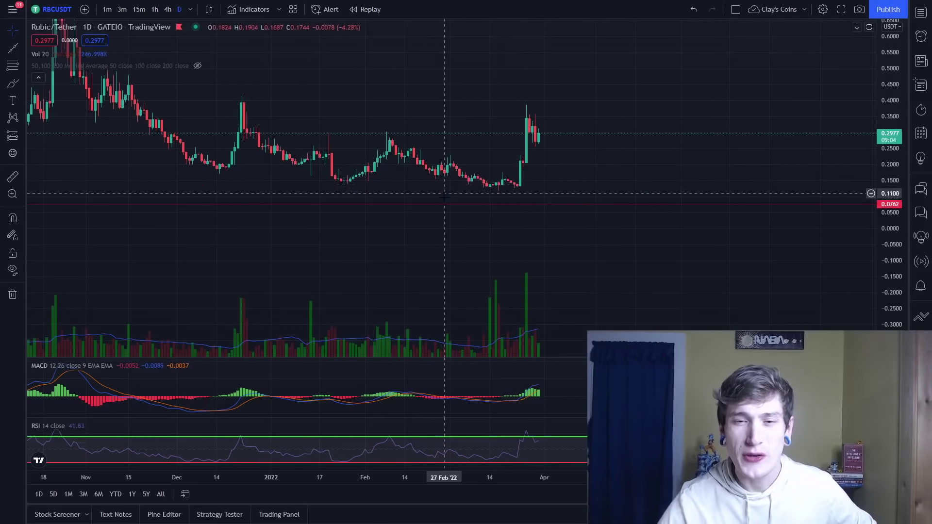
pyautogui.scroll(-1, 437, 204)
# Place a red horizontal support line at 0.1297 under the recent lows and enlarge the candles.
pyautogui.click(22, 48)
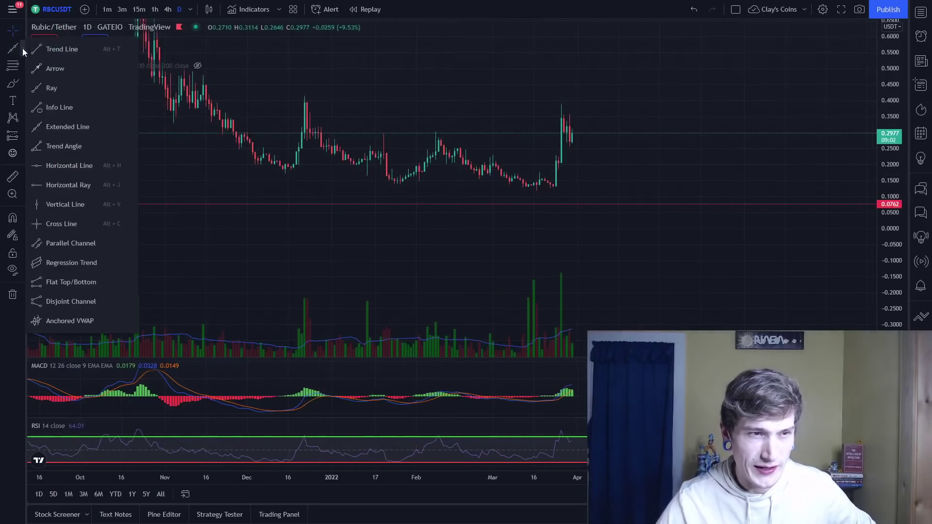
pyautogui.click(80, 164)
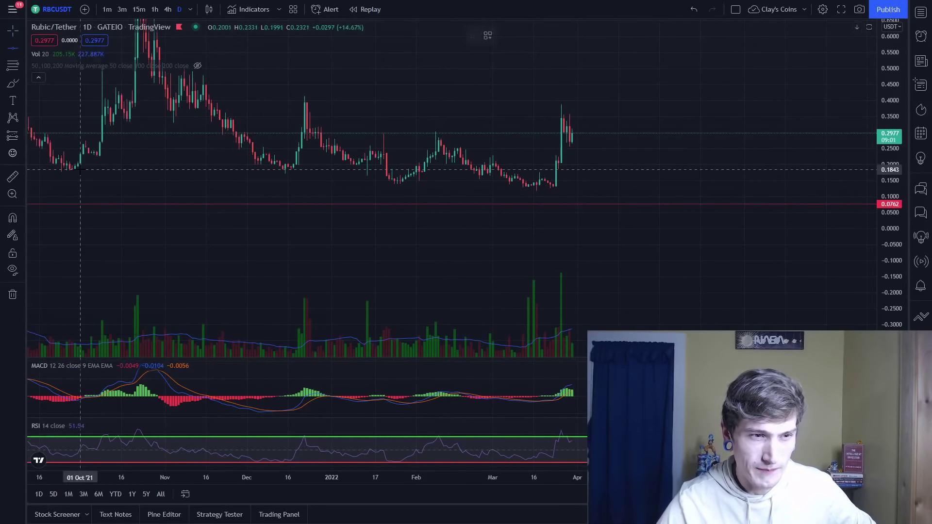
pyautogui.click(722, 187)
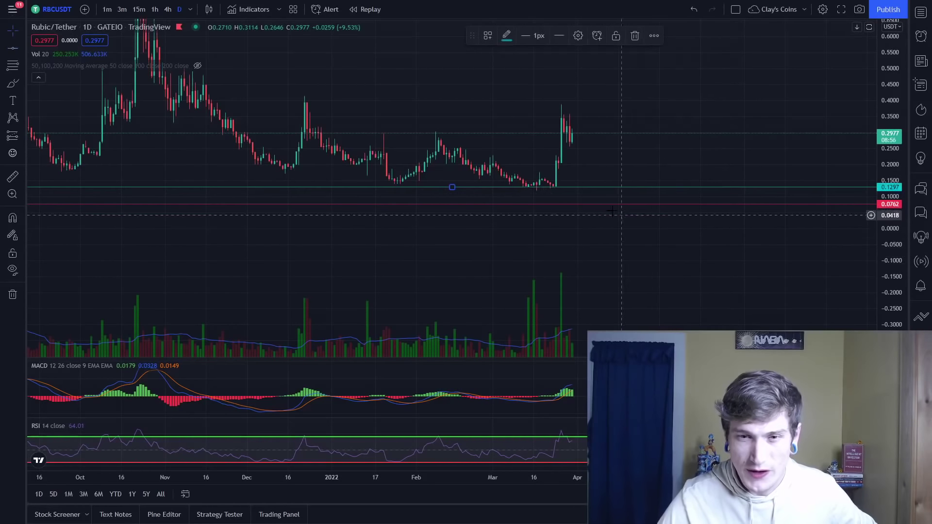
pyautogui.click(728, 257)
pyautogui.moveTo(728, 257); pyautogui.dragTo(631, 247)
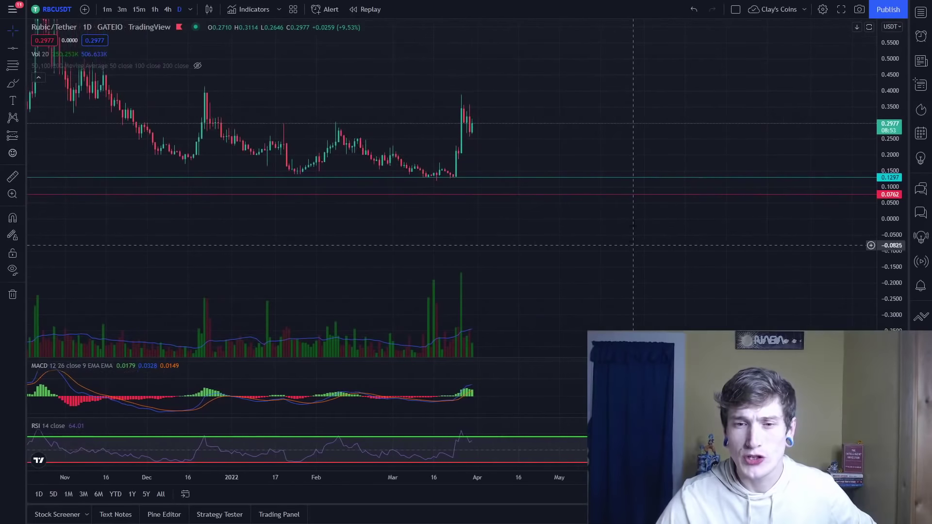
pyautogui.click(523, 178)
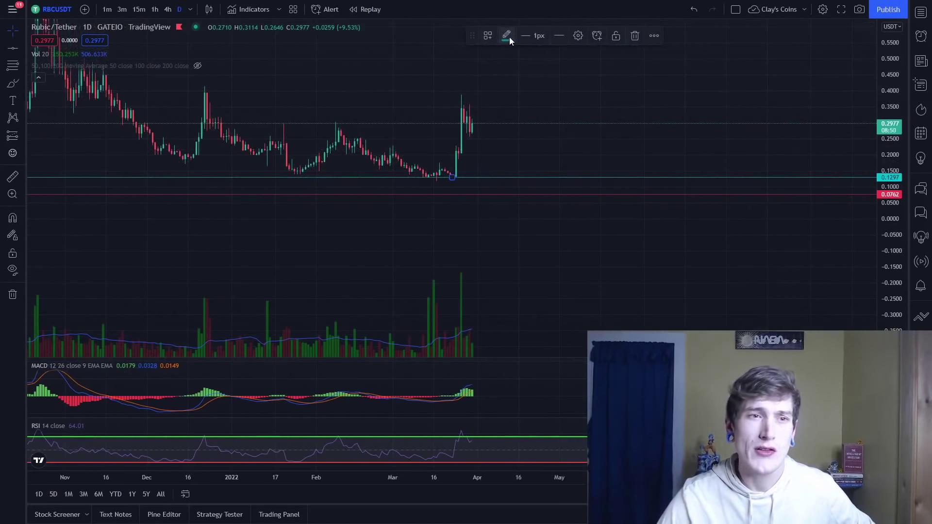
pyautogui.click(508, 37)
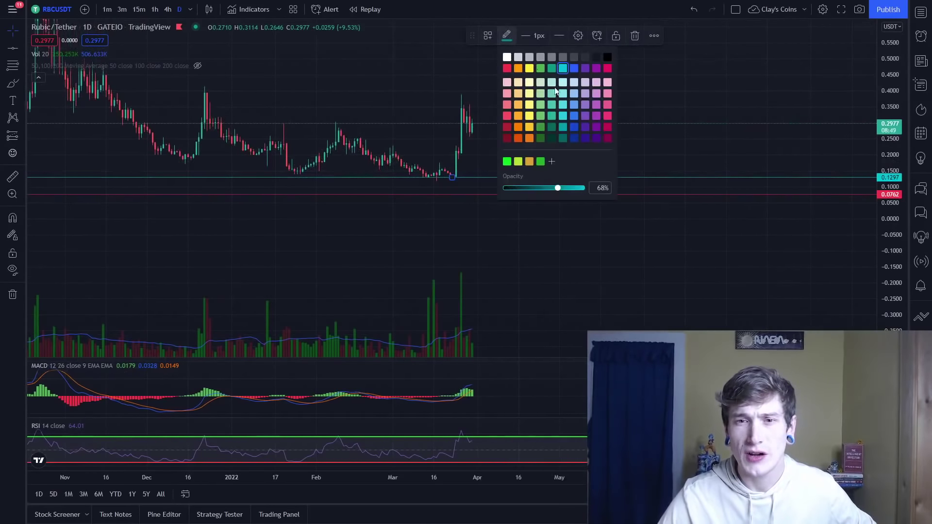
pyautogui.click(506, 69)
pyautogui.scroll(-3, 843, 210)
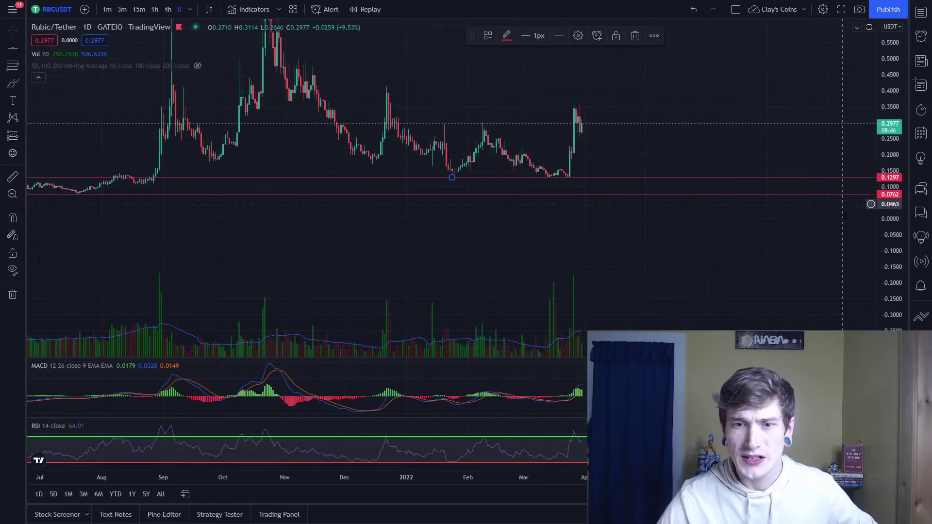
pyautogui.moveTo(896, 274); pyautogui.dragTo(895, 228)
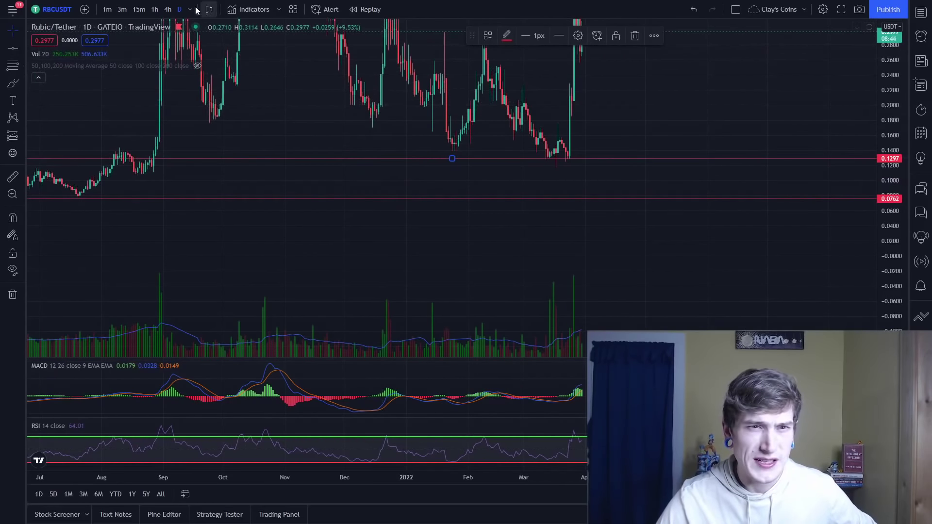
# Switch to 4-hour candles and nudge the red support line up to 0.1301.
pyautogui.click(169, 11)
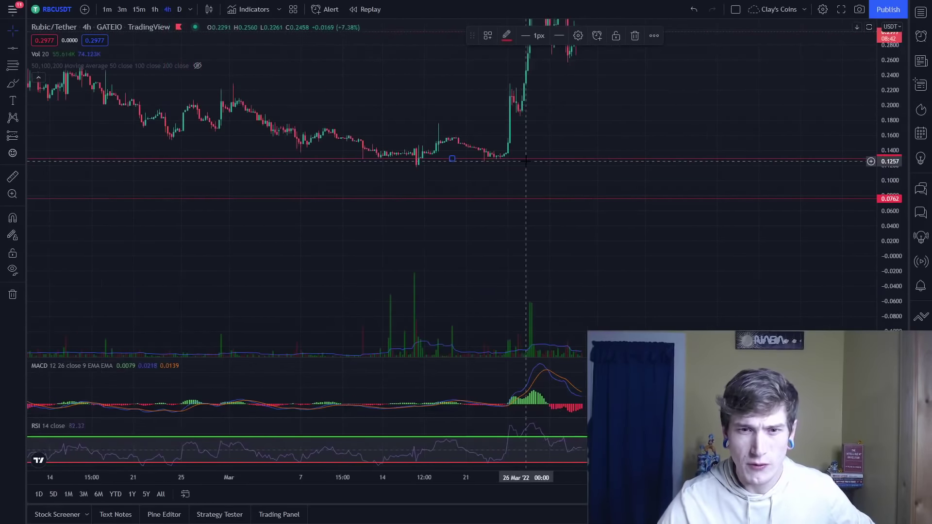
pyautogui.moveTo(897, 300); pyautogui.dragTo(896, 253)
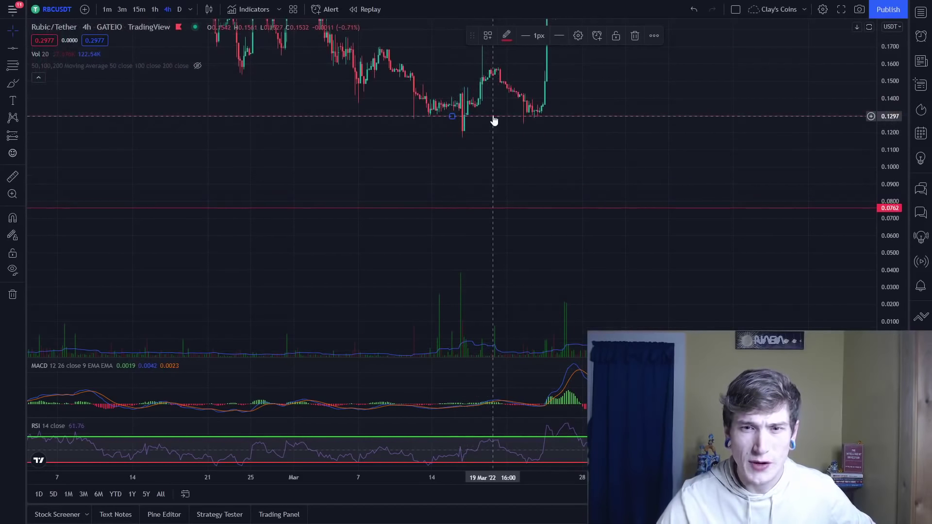
pyautogui.moveTo(494, 119); pyautogui.dragTo(495, 116)
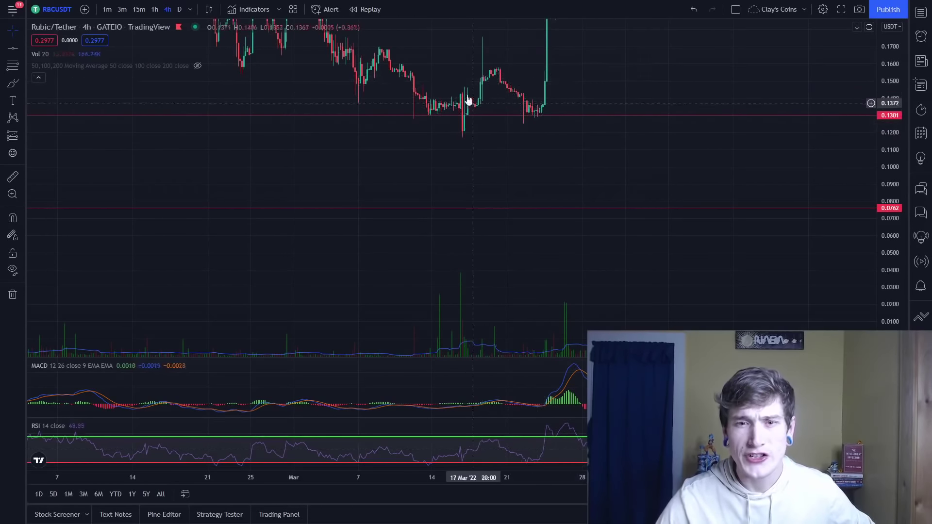
# Rescale and pan the 4-hour chart to show history from October through April.
pyautogui.moveTo(902, 139); pyautogui.dragTo(901, 170)
pyautogui.moveTo(765, 147); pyautogui.dragTo(498, 150)
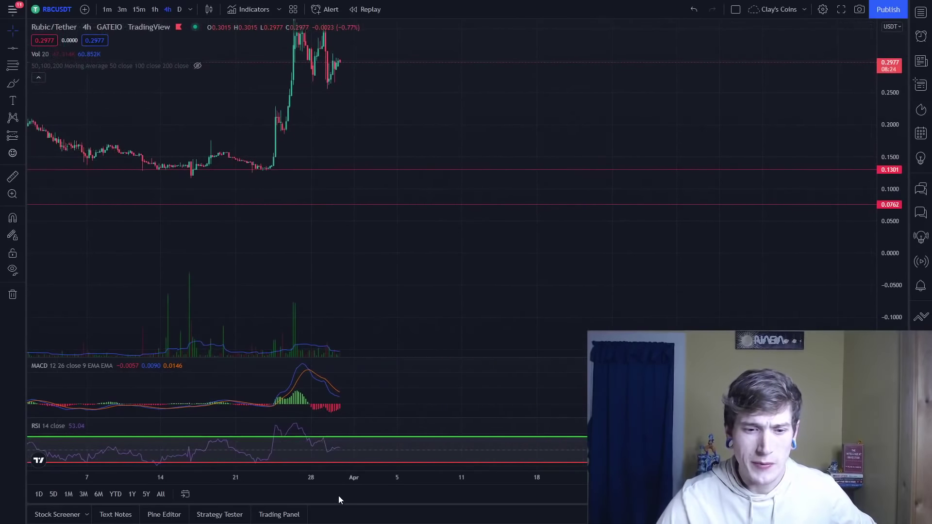
pyautogui.moveTo(343, 482); pyautogui.dragTo(514, 485)
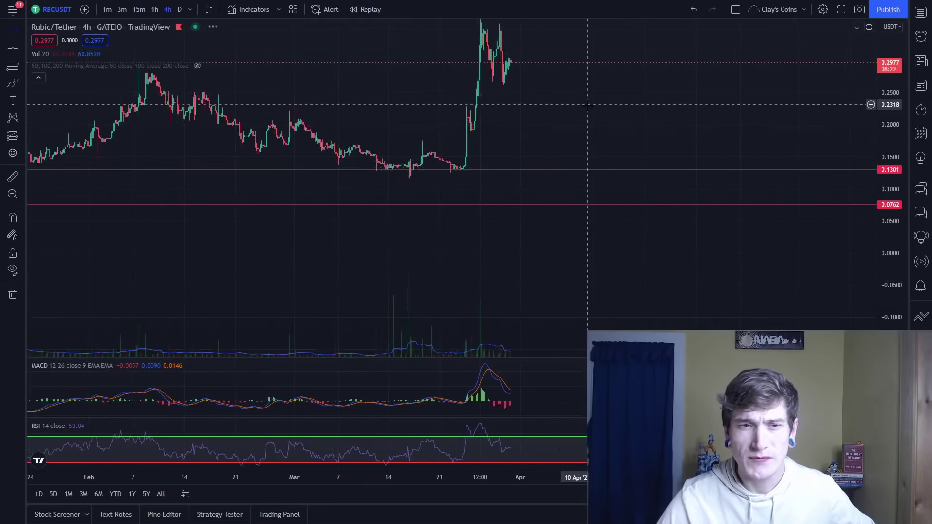
pyautogui.moveTo(580, 105); pyautogui.dragTo(580, 204)
pyautogui.moveTo(891, 146); pyautogui.dragTo(891, 194)
pyautogui.moveTo(322, 195); pyautogui.dragTo(527, 194)
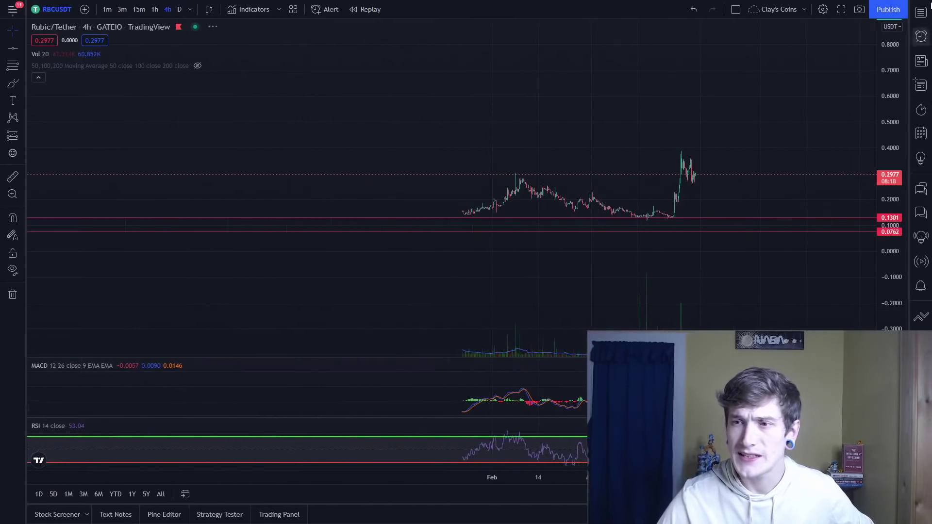
# Frame December through April and draw a Fibonacci retracement from the 0.9109 high to the 0.1298 low.
pyautogui.moveTo(887, 51); pyautogui.dragTo(888, 98)
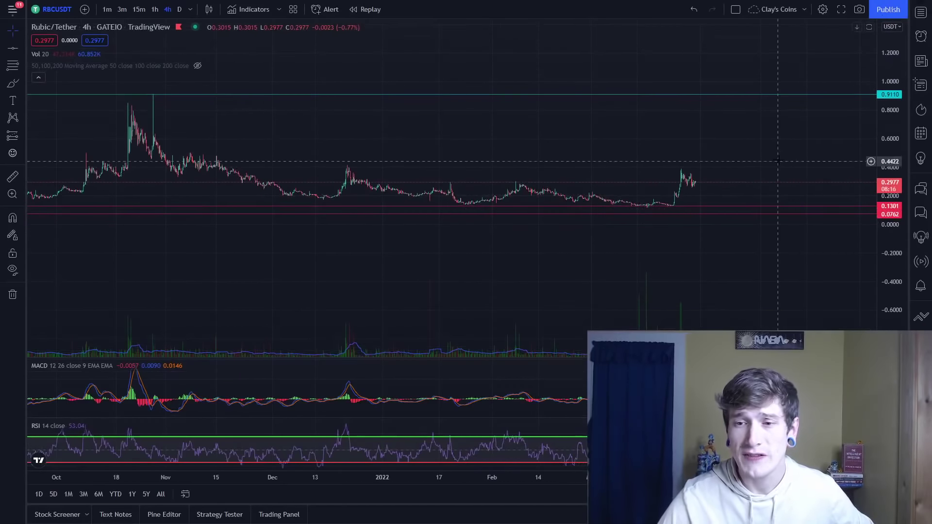
pyautogui.moveTo(737, 141); pyautogui.dragTo(413, 137)
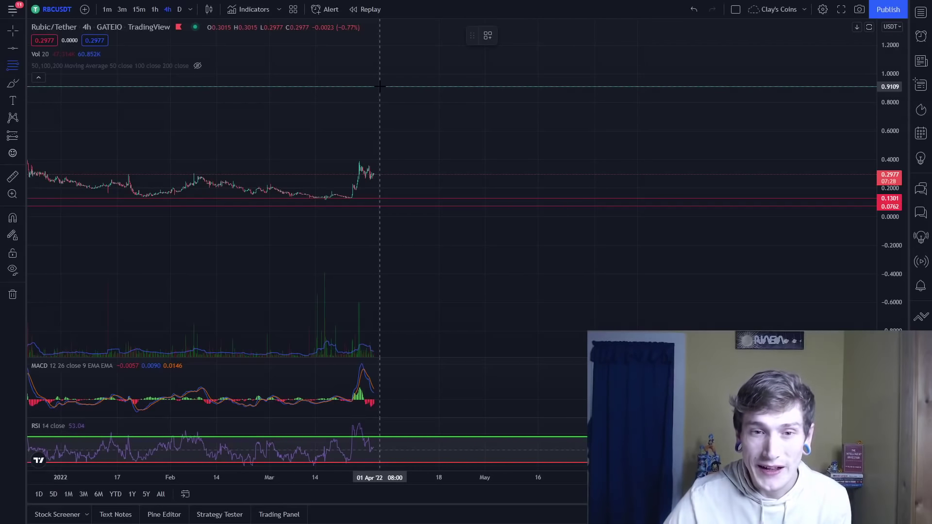
pyautogui.click(380, 85)
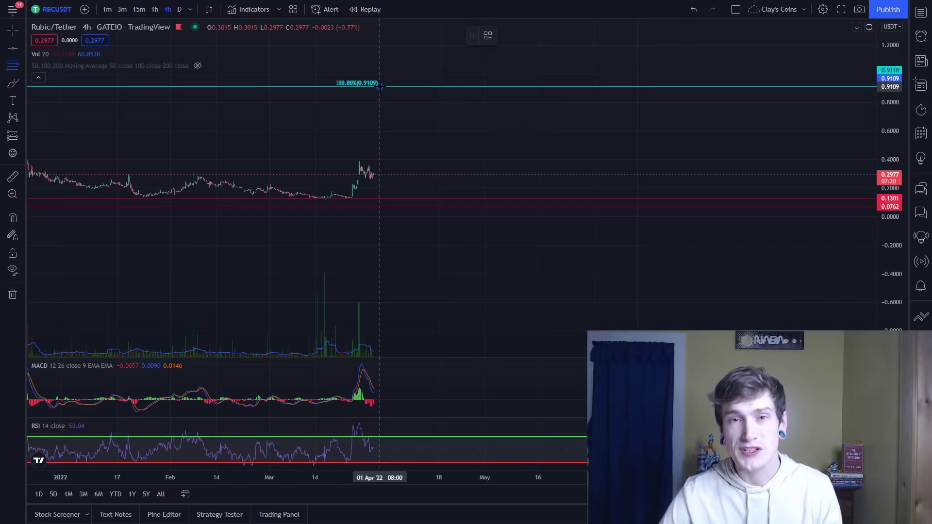
pyautogui.moveTo(380, 85); pyautogui.dragTo(379, 198)
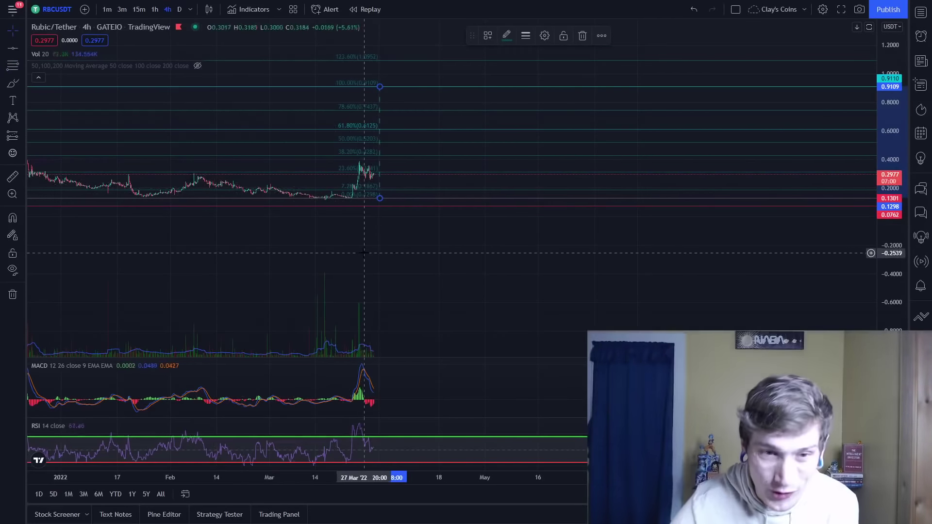
# Deselect the Fibonacci retracement and scroll the 4-hour chart to November 2021 through January 2022.
pyautogui.click(383, 243)
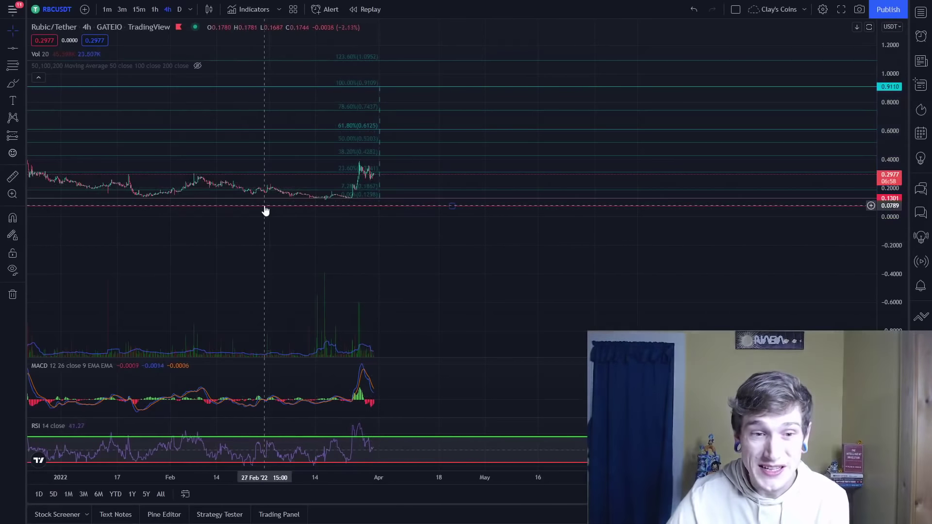
pyautogui.scroll(-2, 277, 212)
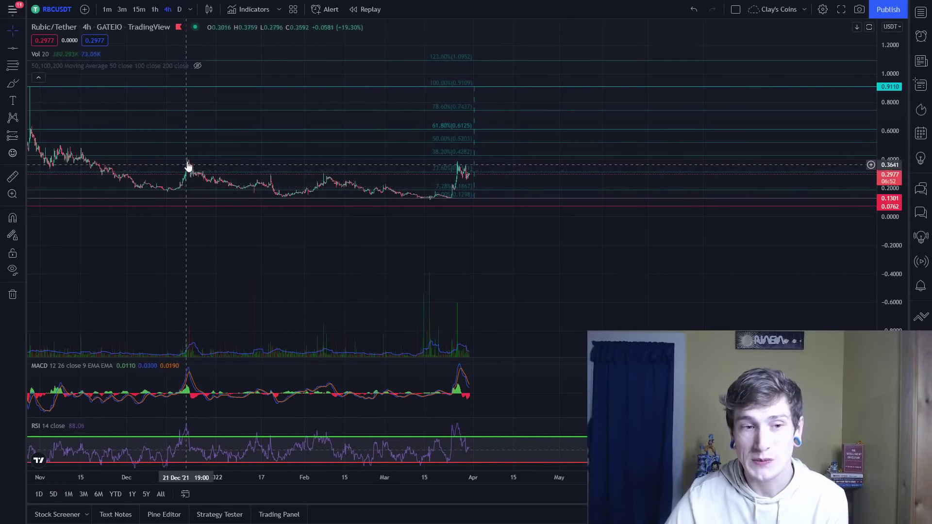
pyautogui.moveTo(192, 194); pyautogui.dragTo(326, 228)
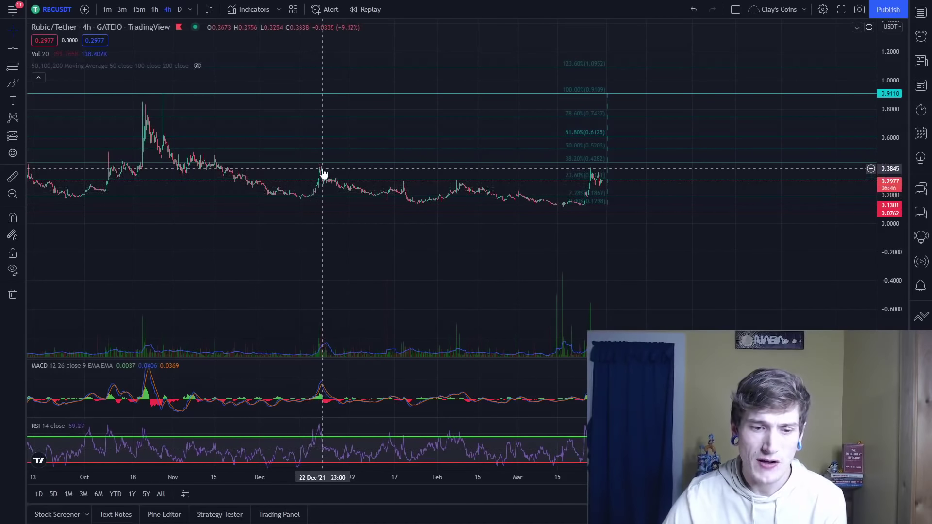
pyautogui.scroll(3, 324, 243)
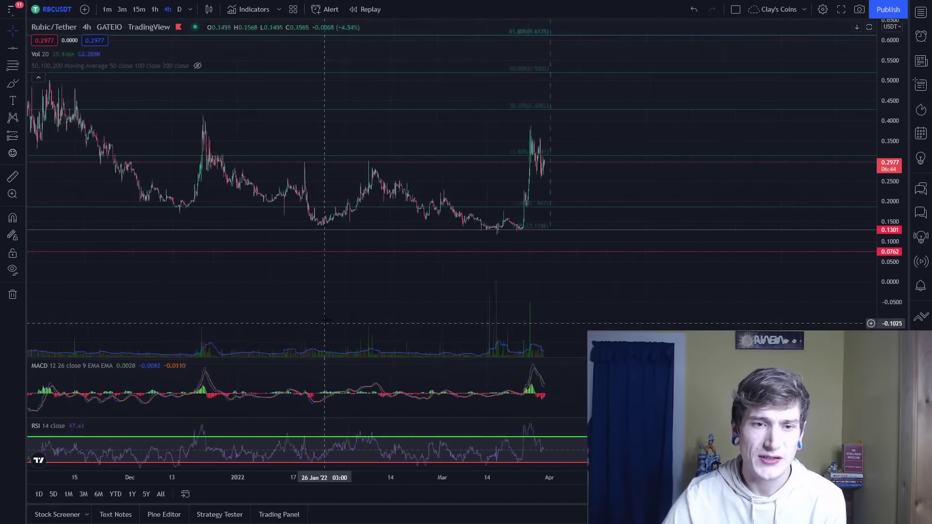
pyautogui.scroll(5, 325, 320)
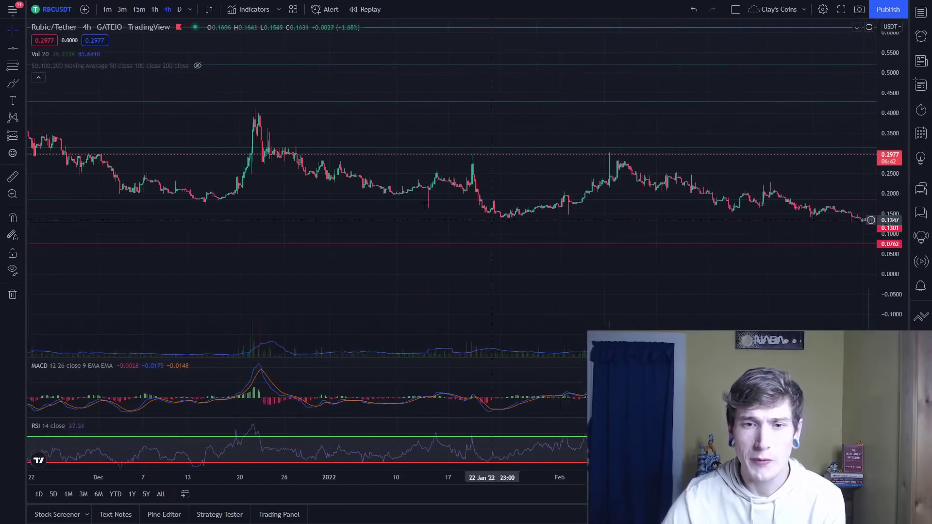
pyautogui.hscroll(-5, 380, 209)
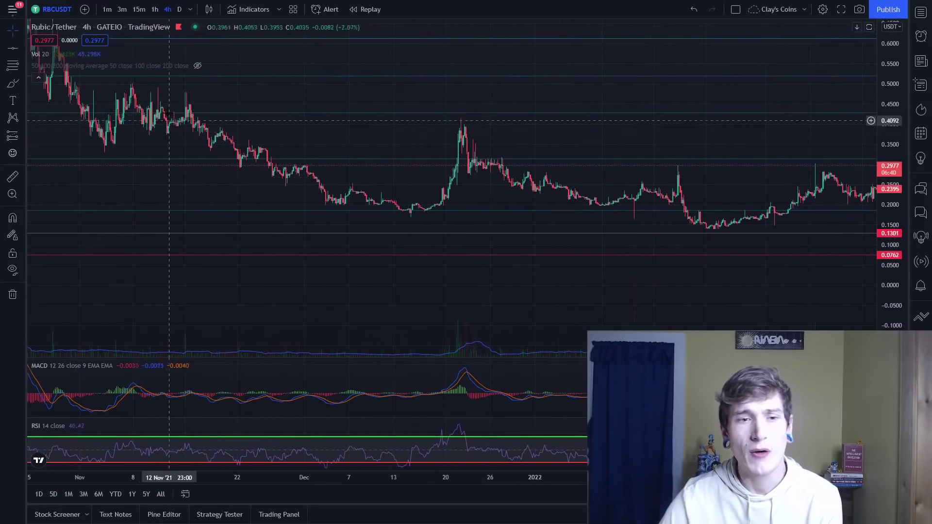
# Draw a descending channel from the early-November high and low down past the December lows.
pyautogui.click(21, 48)
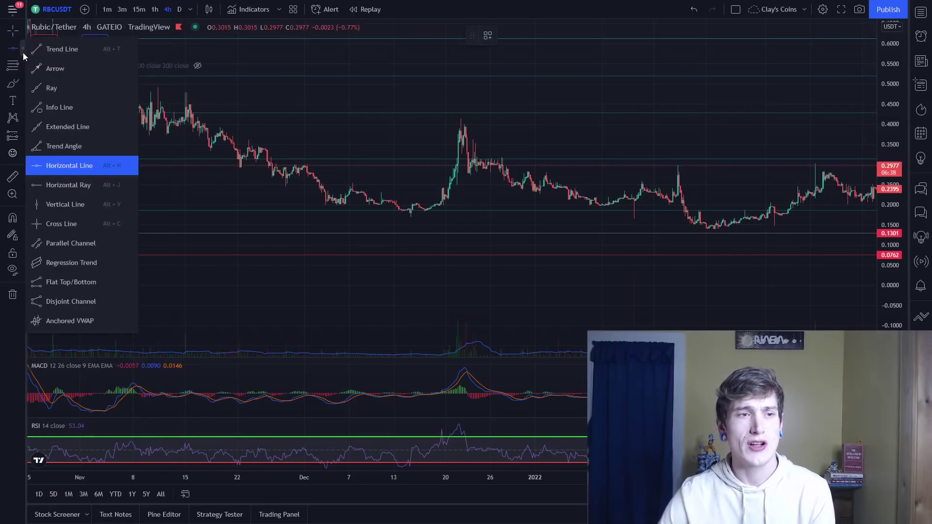
pyautogui.click(71, 51)
pyautogui.click(155, 83)
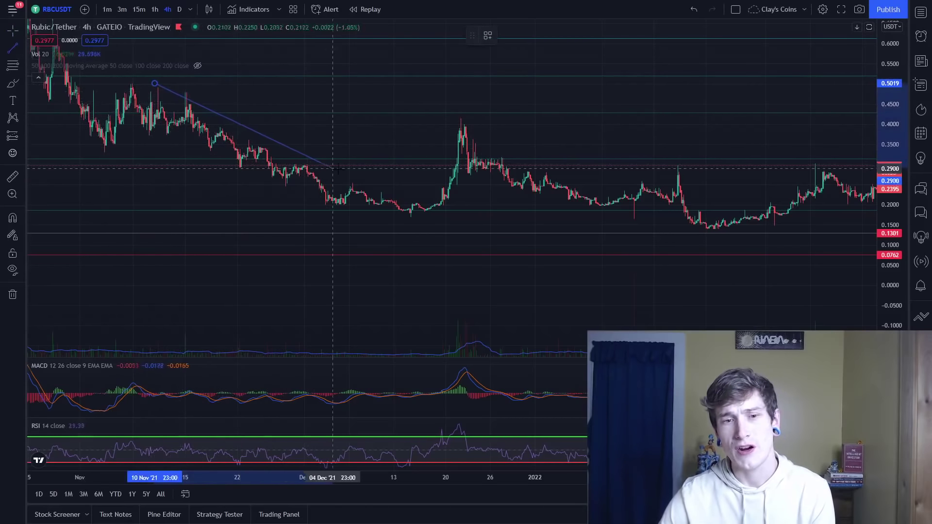
pyautogui.click(396, 188)
pyautogui.click(13, 48)
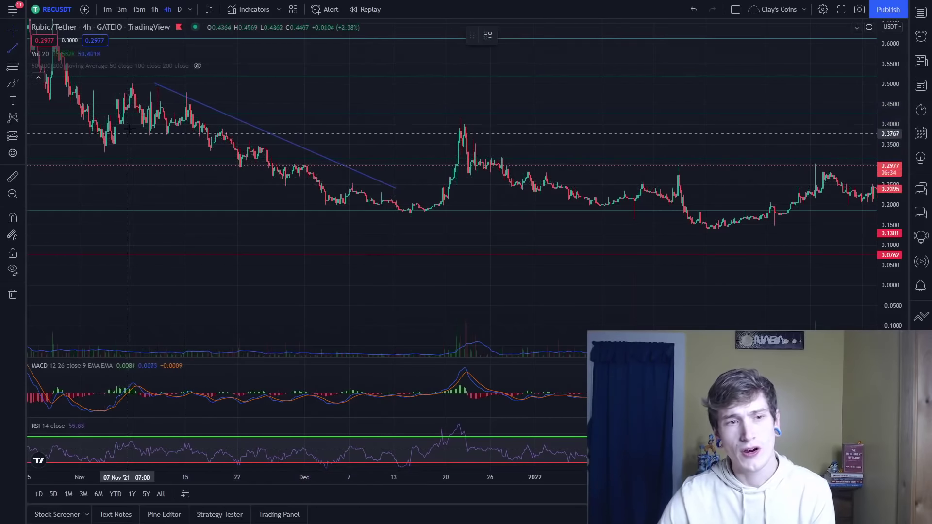
pyautogui.click(129, 128)
pyautogui.click(374, 221)
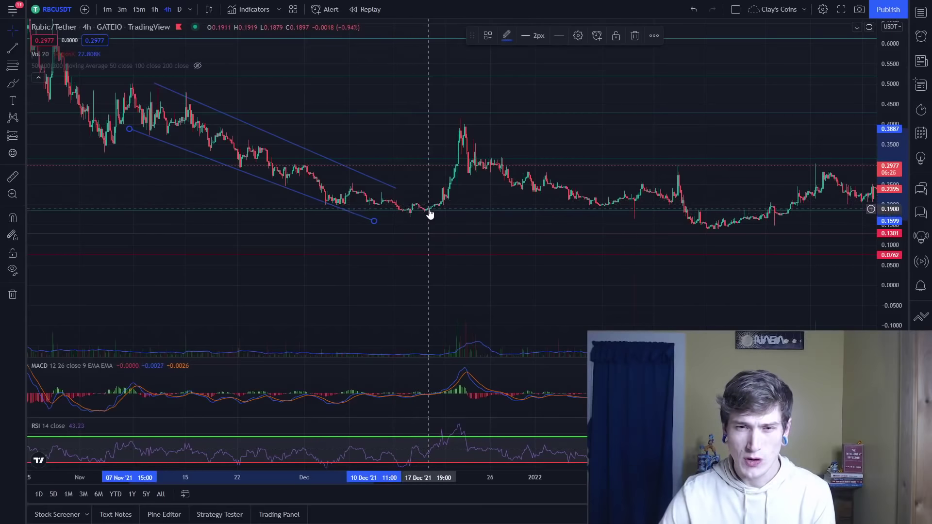
# Reframe the chart, then select the upper channel trend line and delete the channel.
pyautogui.click(508, 294)
pyautogui.moveTo(508, 295); pyautogui.dragTo(497, 123)
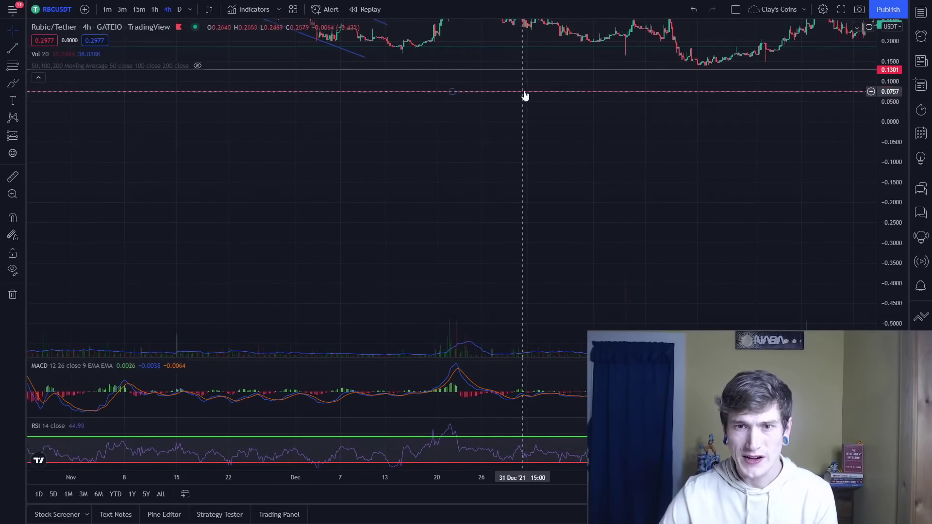
pyautogui.moveTo(518, 134); pyautogui.dragTo(510, 298)
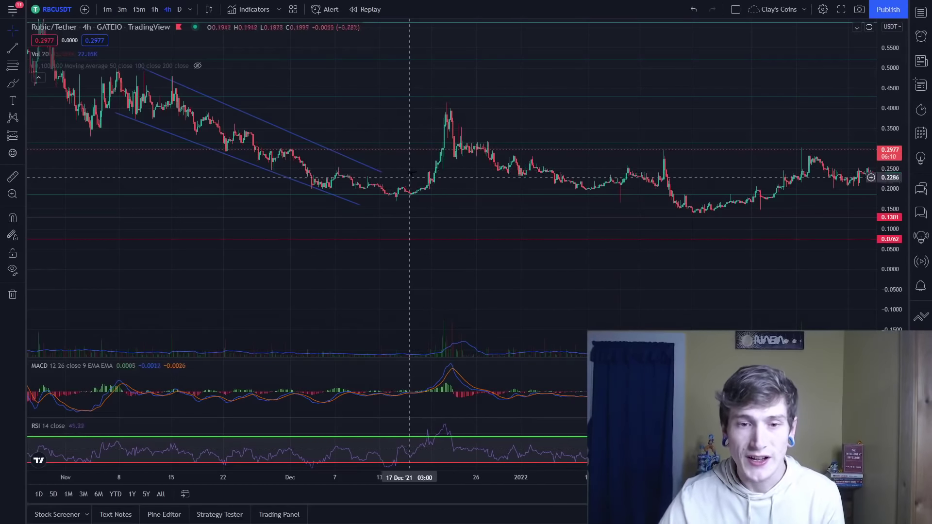
pyautogui.moveTo(412, 167); pyautogui.dragTo(403, 162)
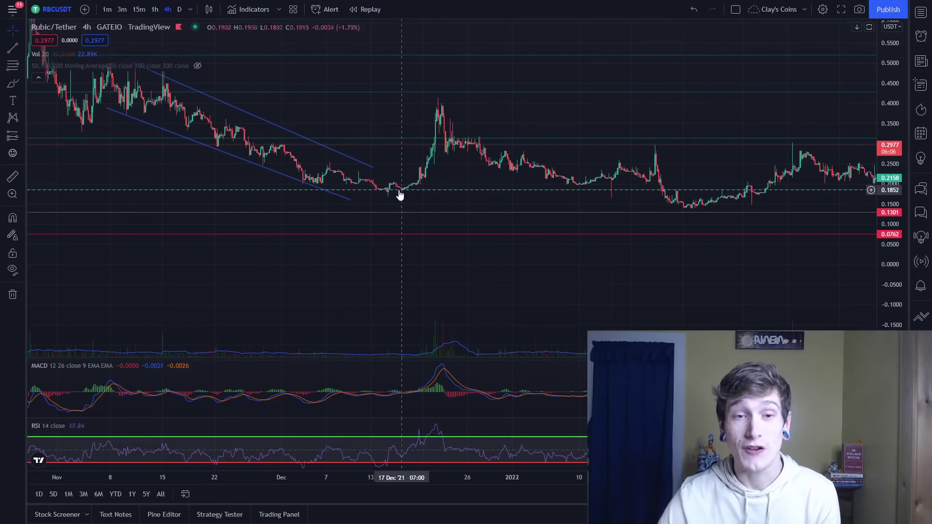
pyautogui.click(353, 163)
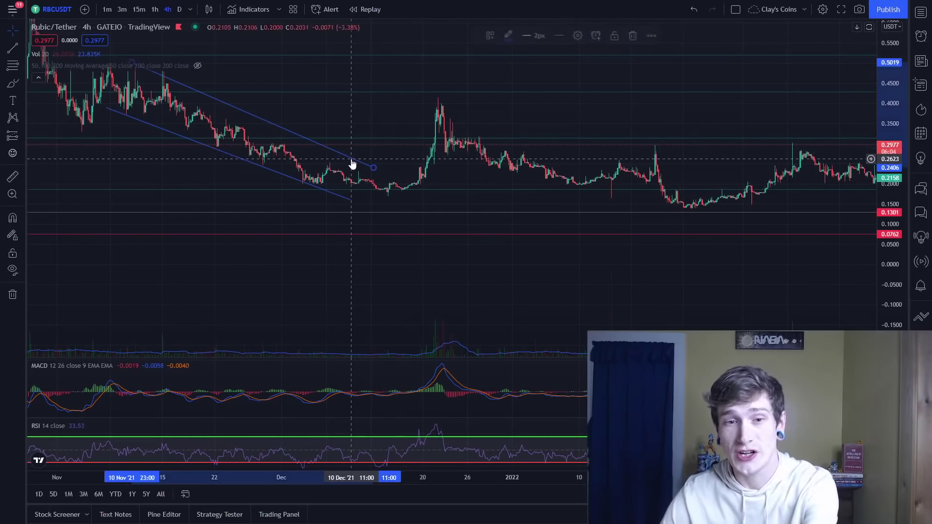
pyautogui.press('Delete')
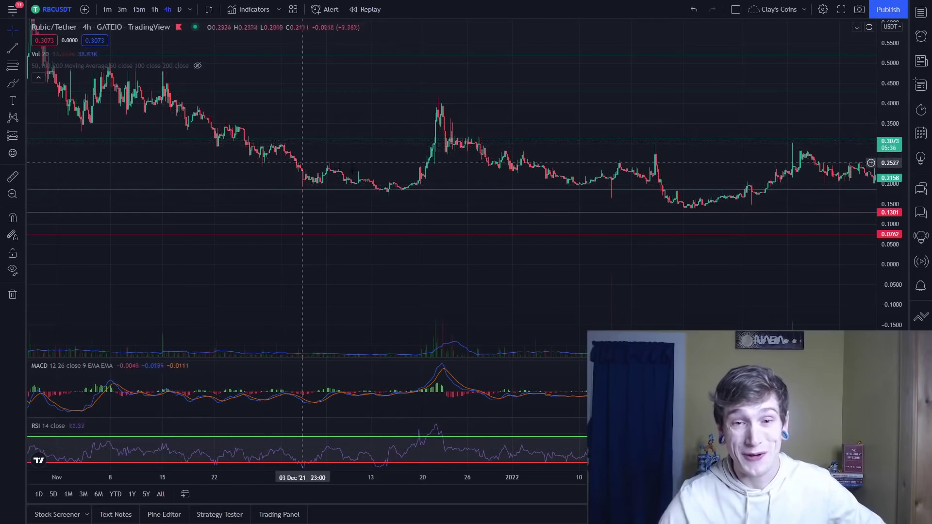
# Zoom into Dec–Jan and pan to centre the 22 Dec spike near 0.40.
pyautogui.scroll(3, 409, 193)
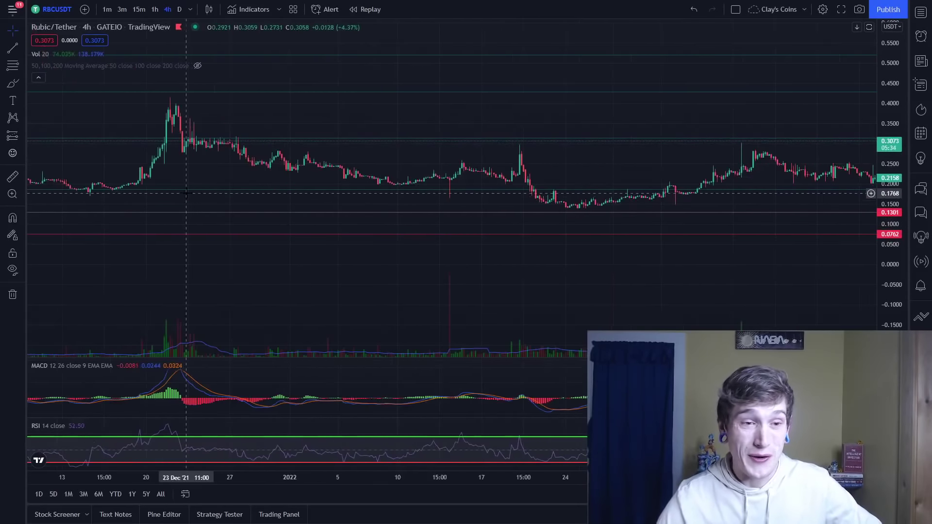
pyautogui.moveTo(204, 214); pyautogui.dragTo(471, 214)
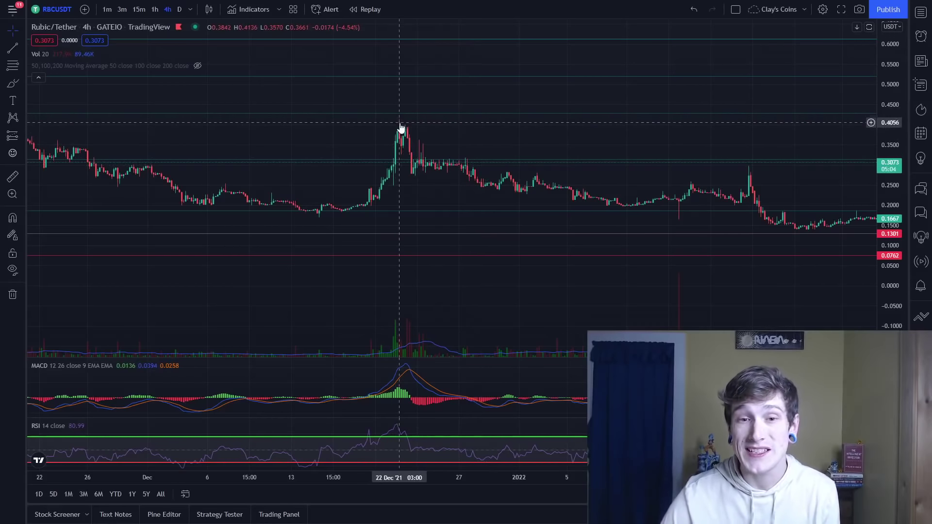
pyautogui.scroll(3, 399, 194)
pyautogui.moveTo(106, 184); pyautogui.dragTo(329, 180)
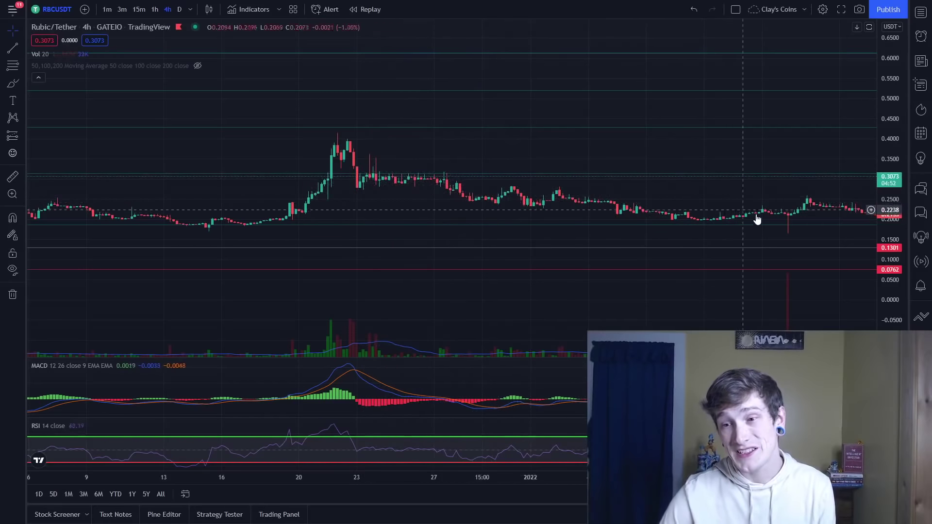
# Pan forward through January and February and zoom in on the late-March pump candles.
pyautogui.moveTo(785, 221); pyautogui.dragTo(604, 199)
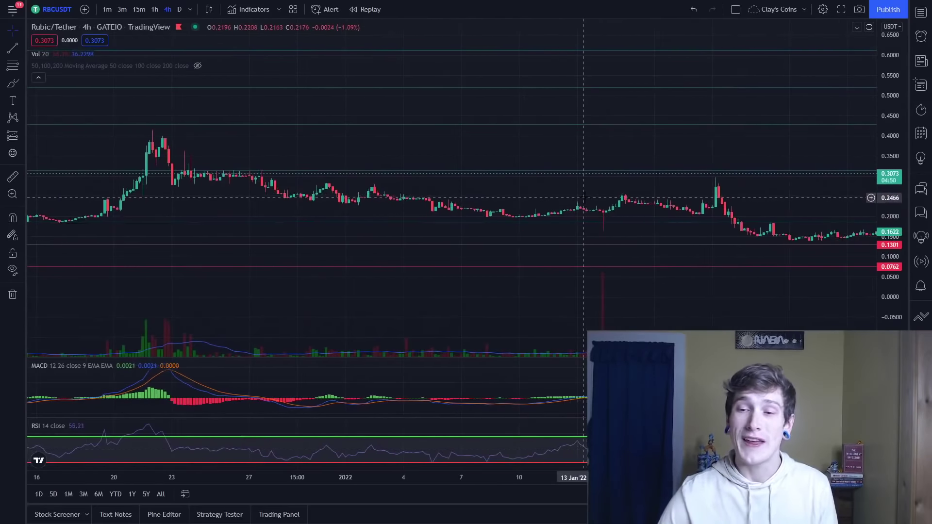
pyautogui.scroll(-3, 586, 195)
pyautogui.scroll(-2, 586, 196)
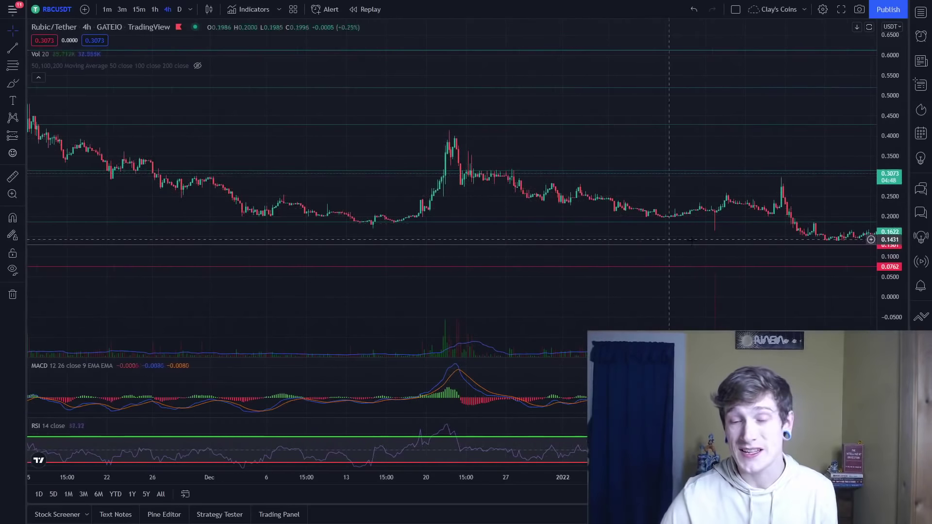
pyautogui.scroll(-2, 735, 278)
pyautogui.moveTo(795, 311); pyautogui.dragTo(348, 298)
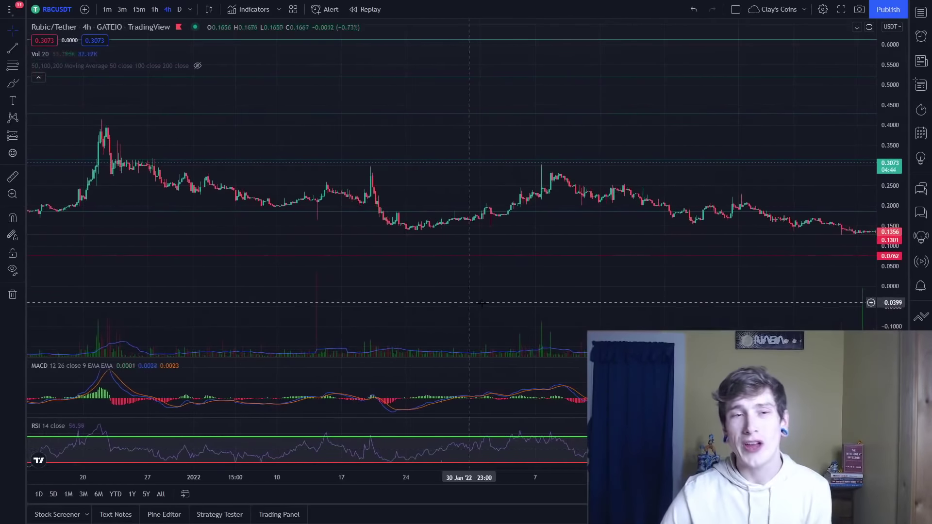
pyautogui.moveTo(800, 301); pyautogui.dragTo(375, 224)
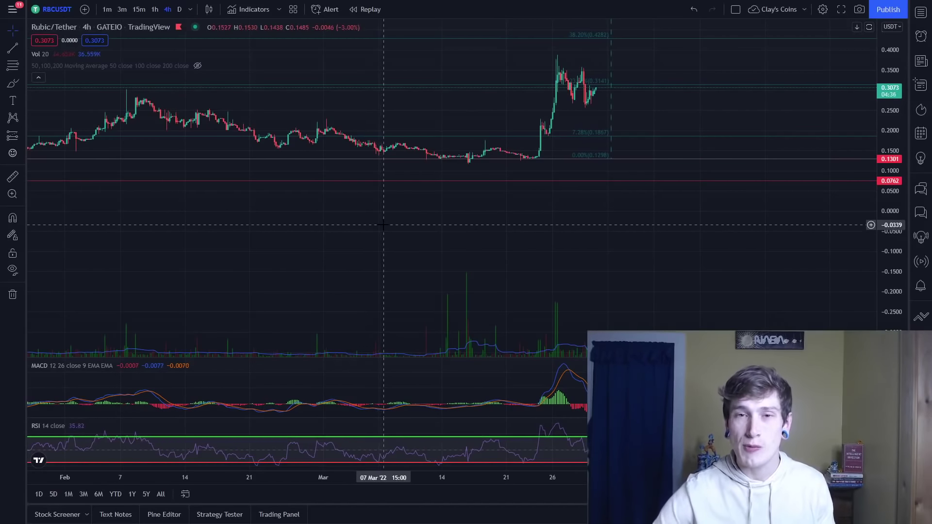
pyautogui.scroll(3, 384, 225)
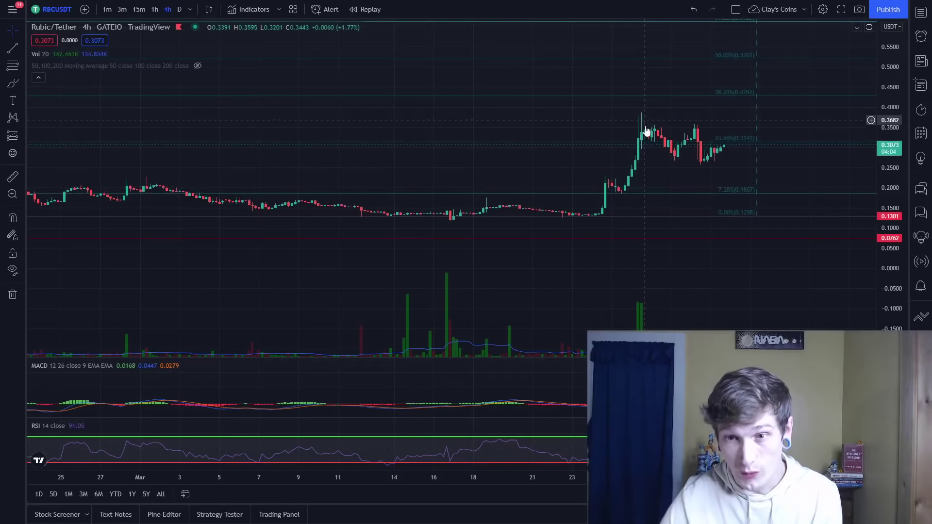
pyautogui.moveTo(691, 262); pyautogui.dragTo(653, 264)
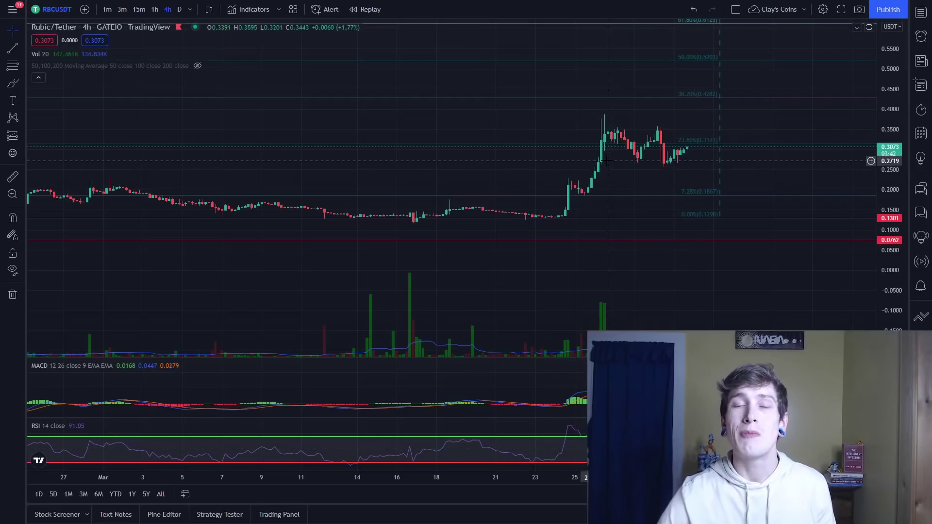
pyautogui.click(279, 12)
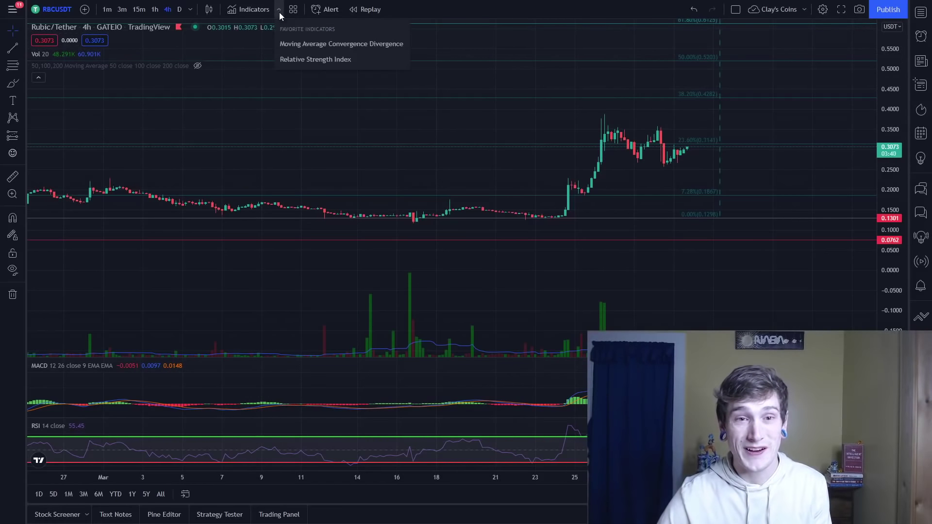
pyautogui.click(260, 14)
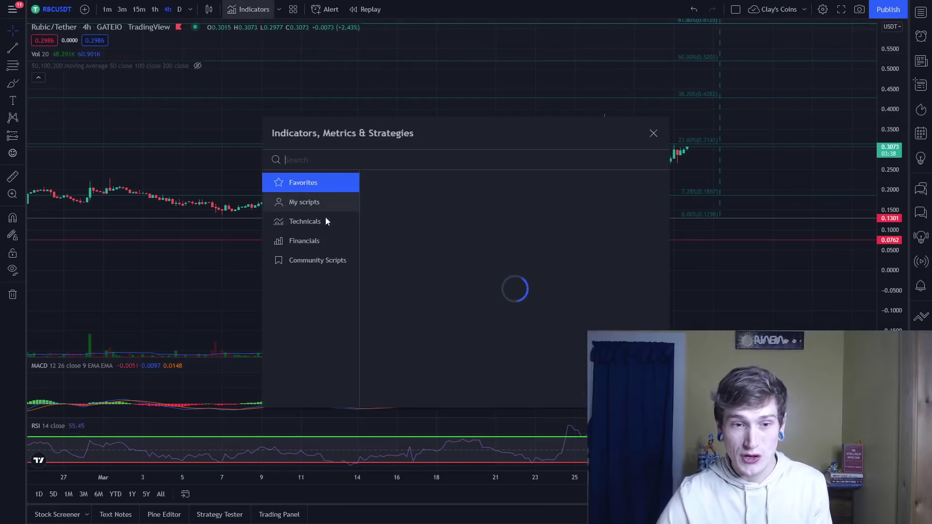
pyautogui.click(305, 202)
pyautogui.click(305, 221)
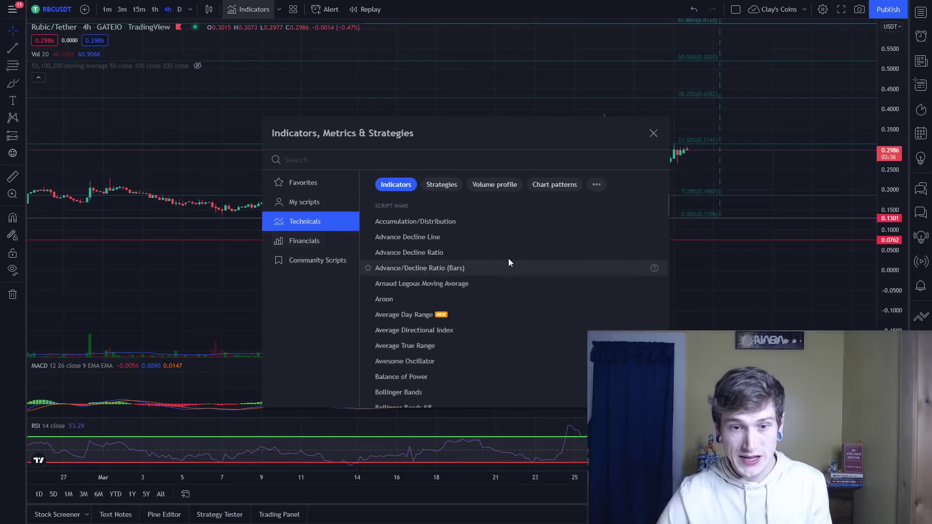
pyautogui.scroll(-4, 518, 259)
pyautogui.scroll(-20, 517, 259)
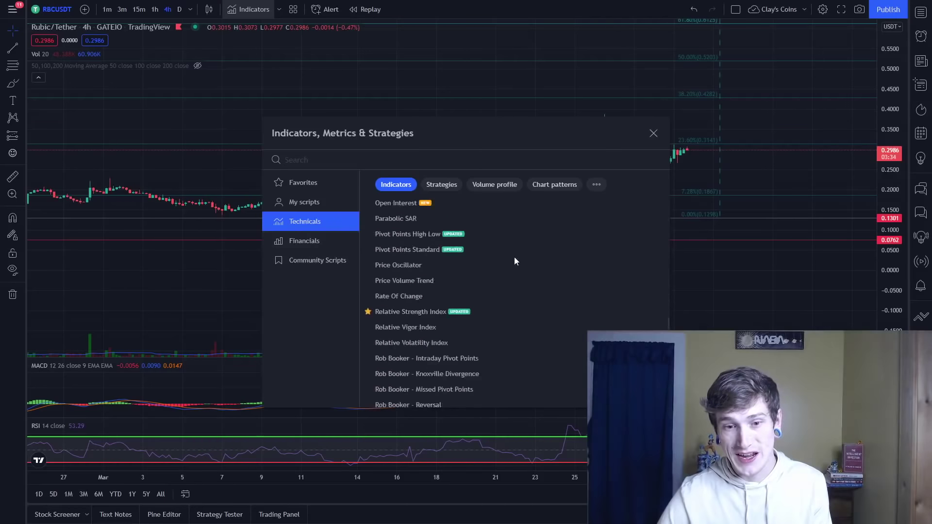
pyautogui.scroll(-3, 514, 264)
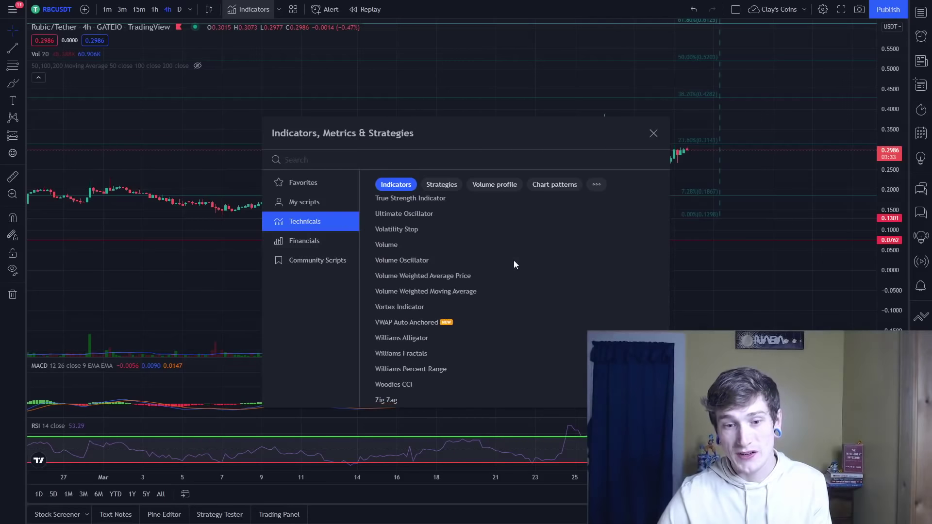
pyautogui.click(653, 134)
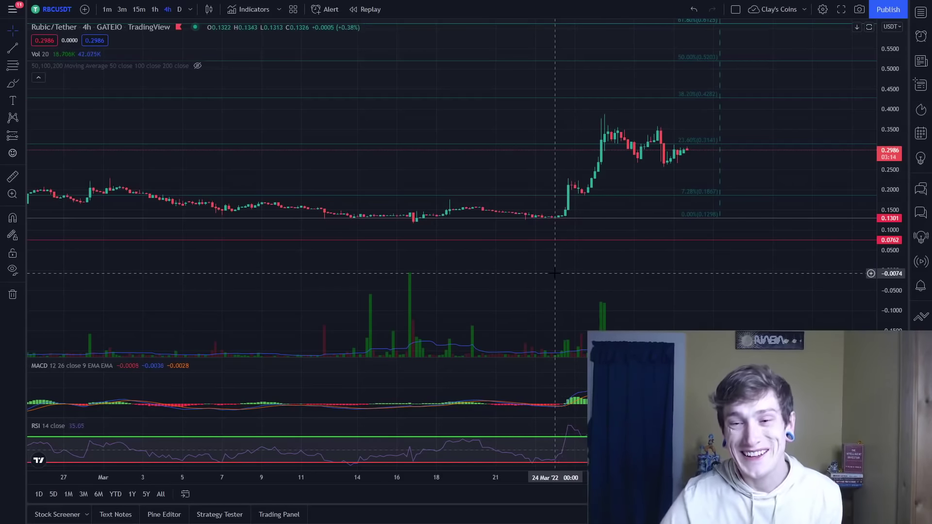
# Zoom the chart into the 14–30 March candles around the pump near 0.38.
pyautogui.scroll(3, 561, 279)
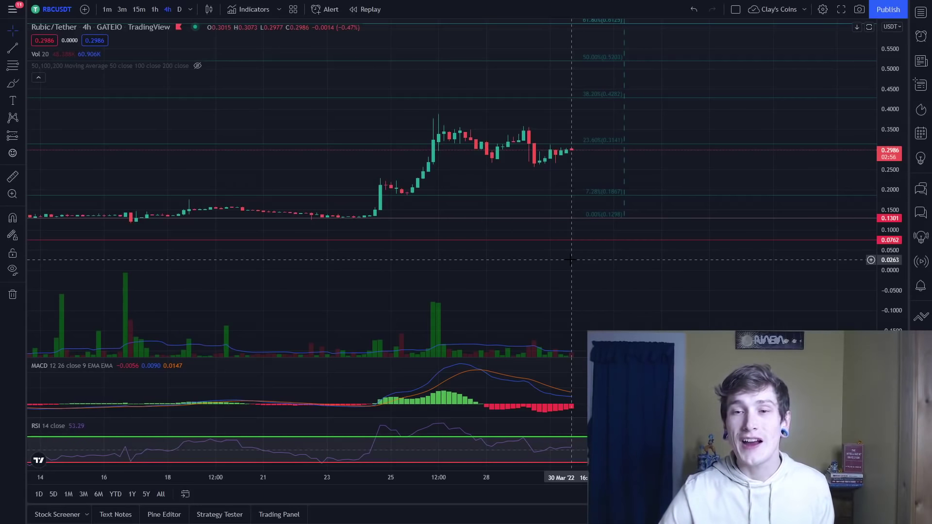
pyautogui.scroll(-2, 567, 282)
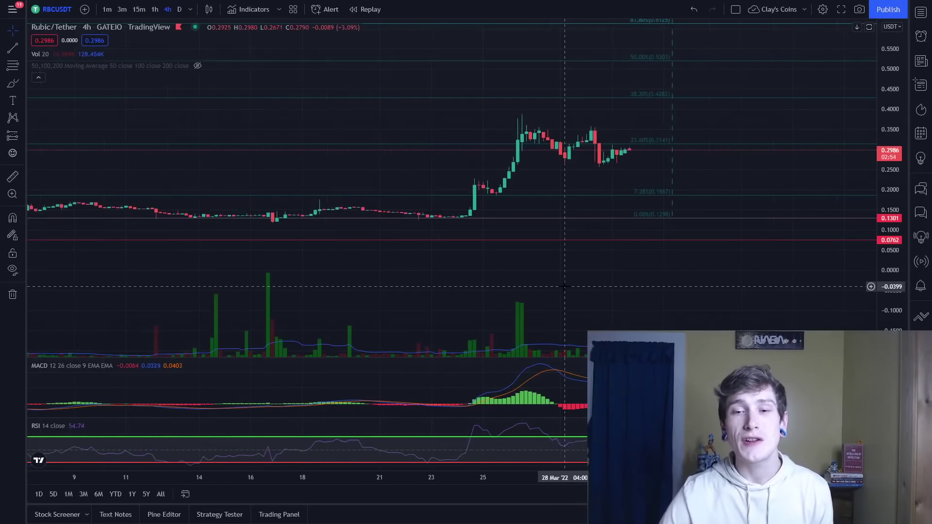
pyautogui.scroll(1, 566, 284)
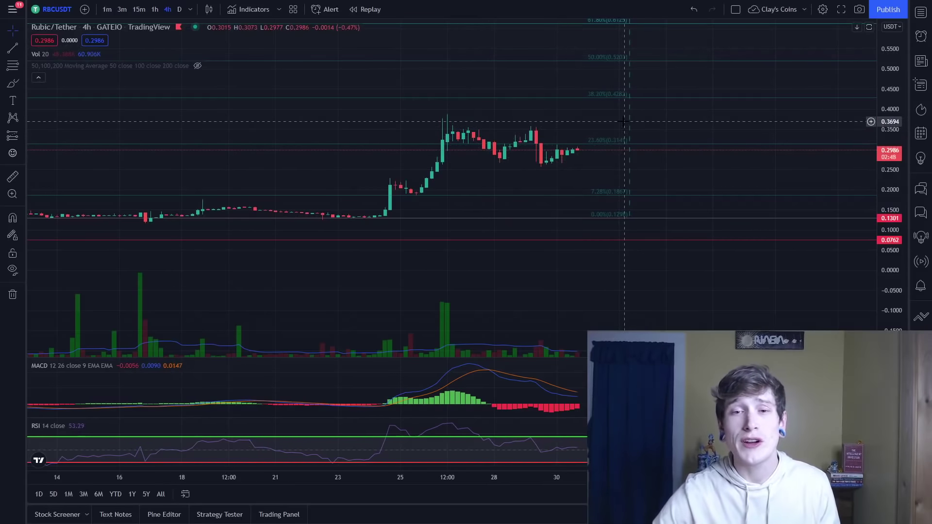
pyautogui.click(21, 66)
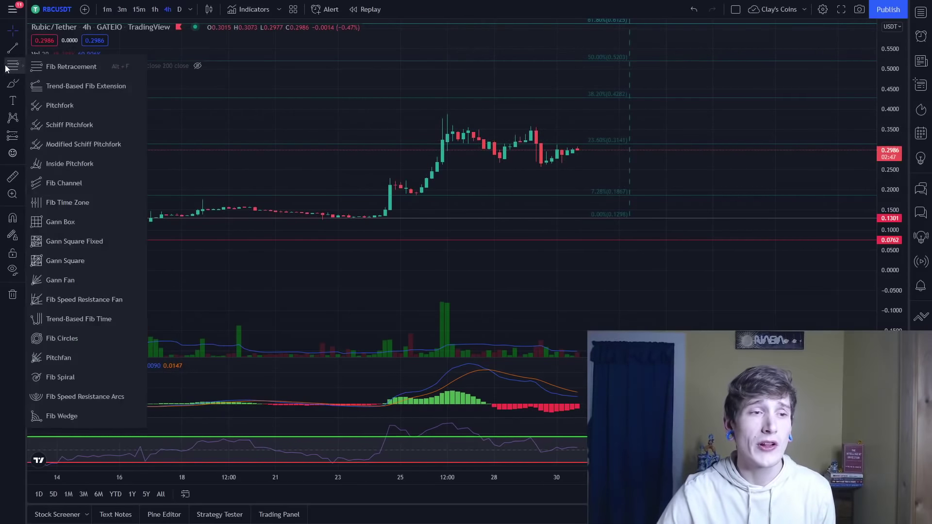
pyautogui.click(83, 69)
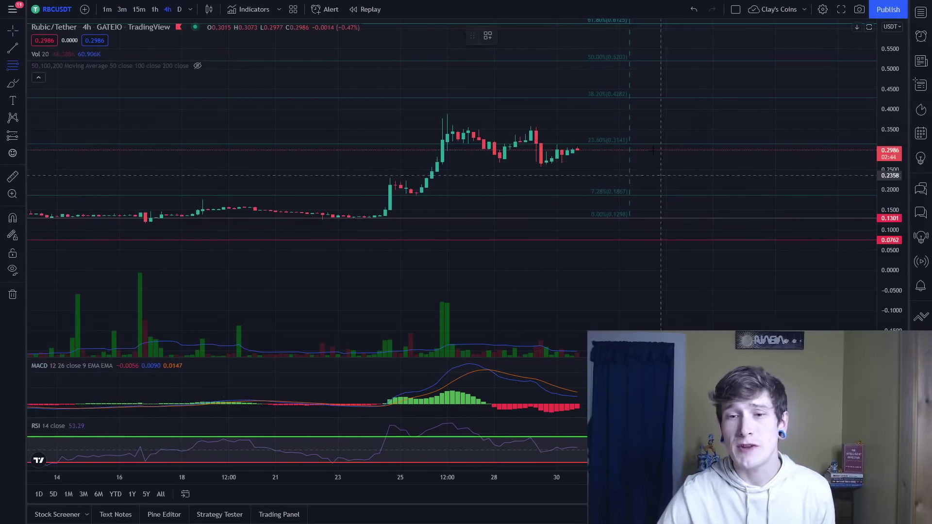
pyautogui.click(524, 300)
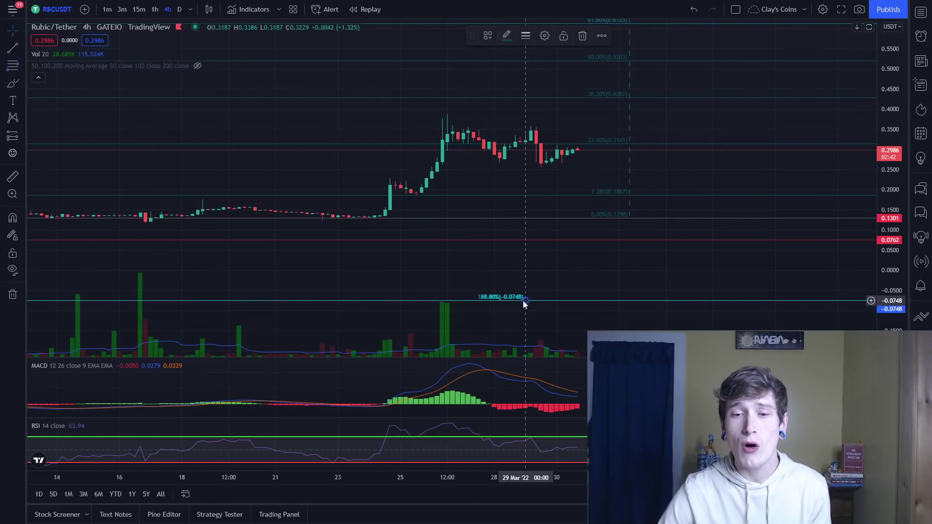
pyautogui.press('Escape')
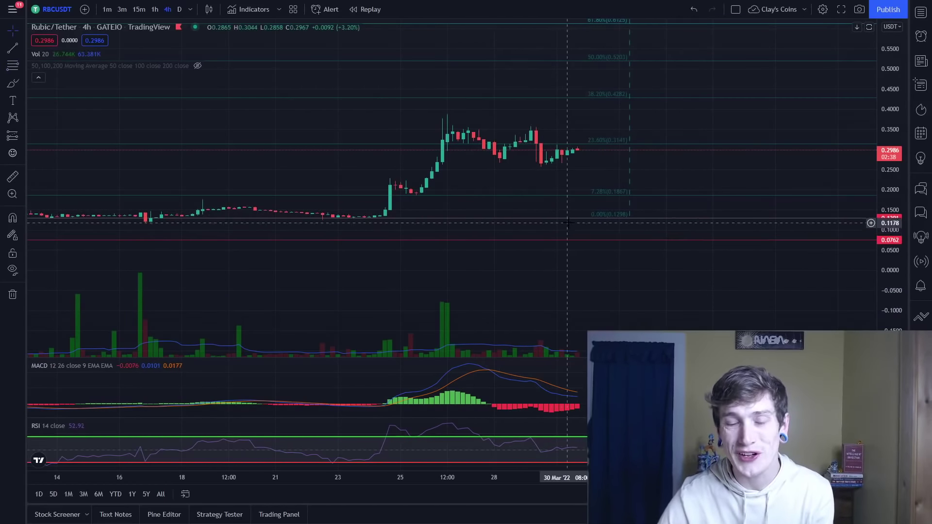
pyautogui.scroll(3, 567, 223)
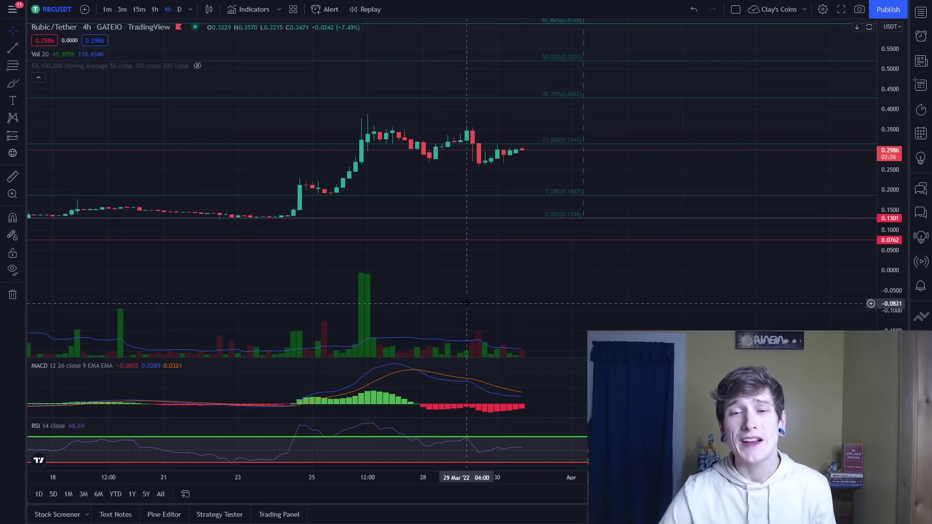
pyautogui.moveTo(482, 273); pyautogui.dragTo(681, 283)
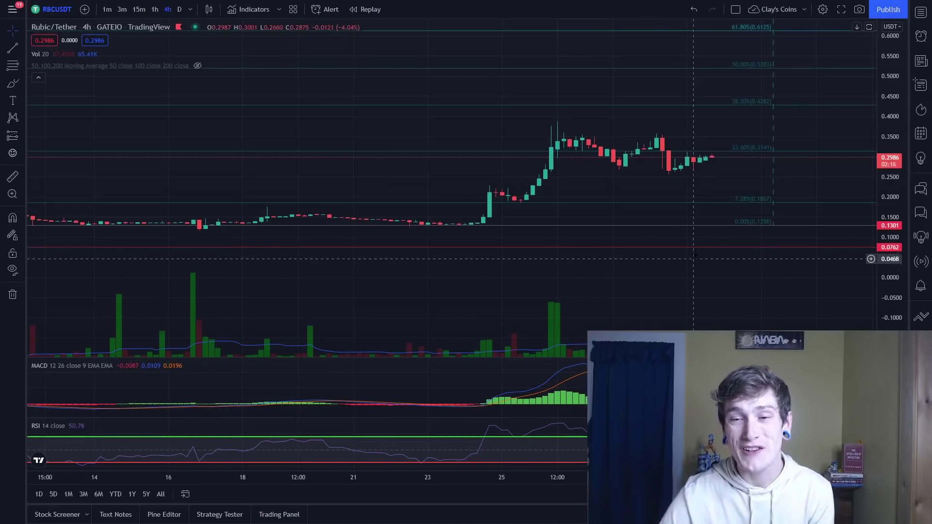
pyautogui.moveTo(702, 284); pyautogui.dragTo(484, 271)
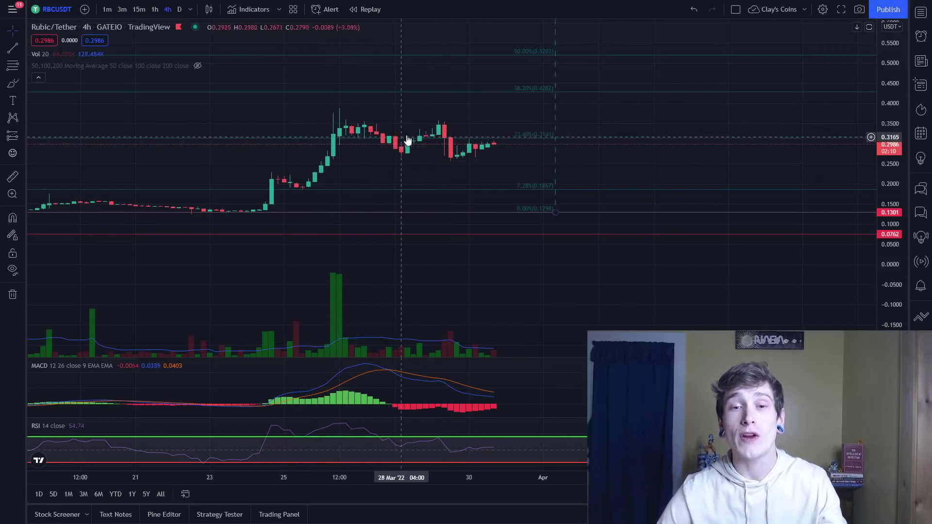
pyautogui.scroll(-1, 475, 169)
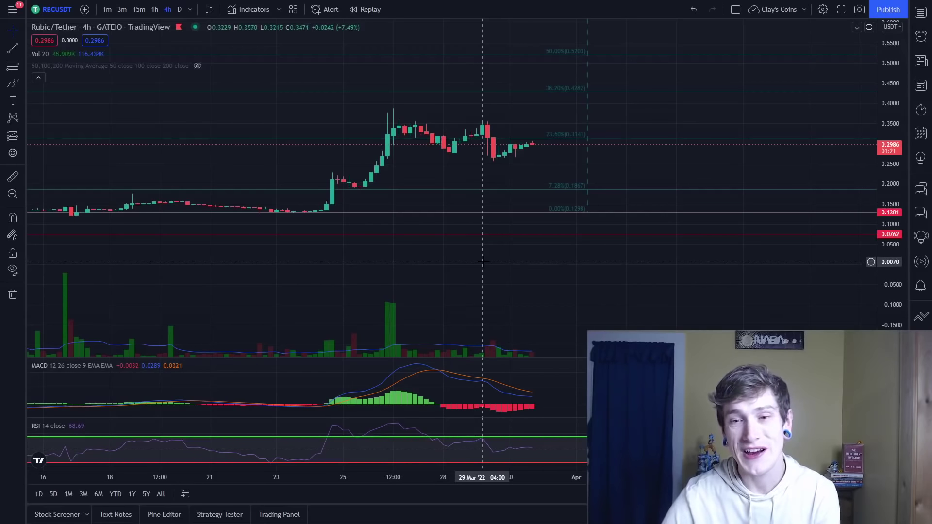
pyautogui.scroll(1, 483, 262)
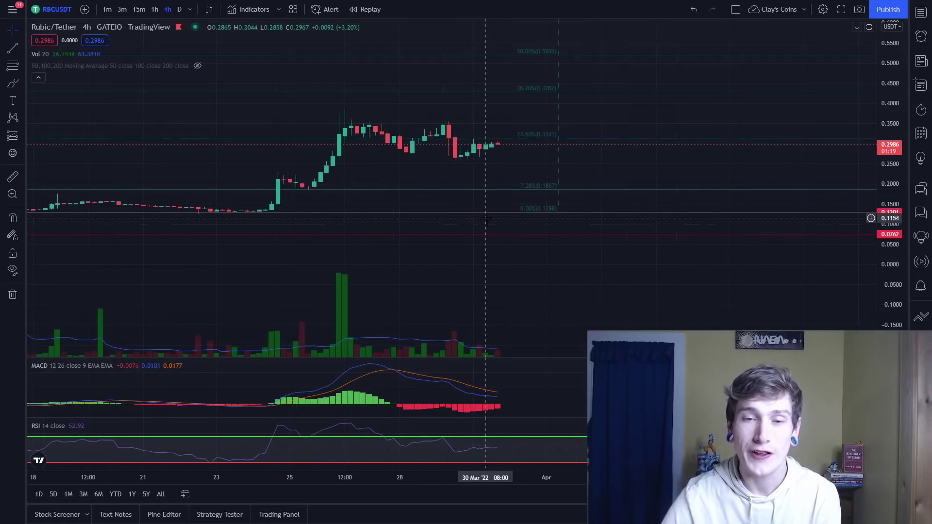
pyautogui.moveTo(491, 182); pyautogui.dragTo(562, 229)
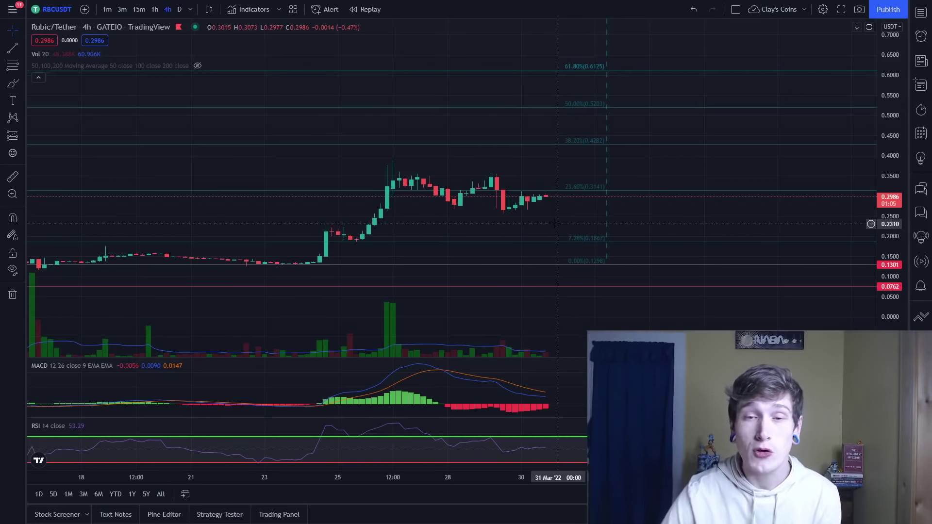
# Switch to 1-hour candles and frame the 26–29 March rally.
pyautogui.click(156, 10)
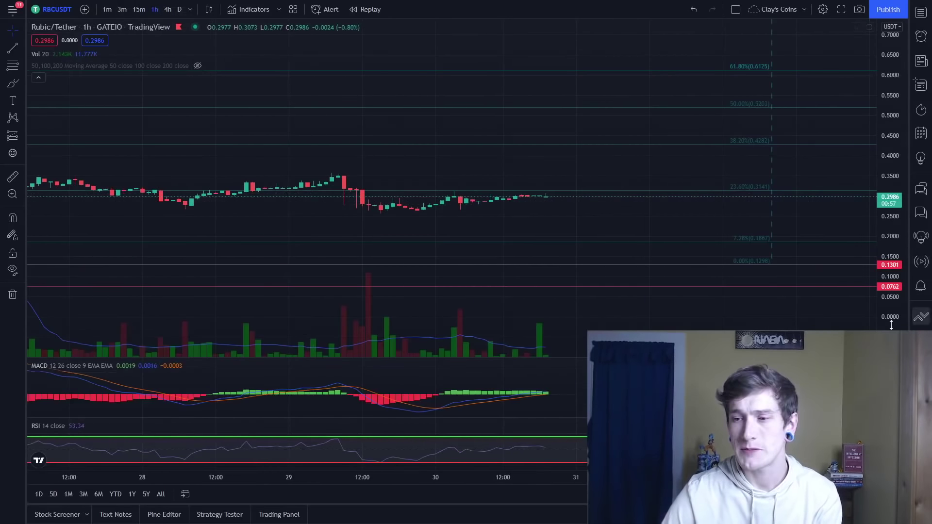
pyautogui.moveTo(509, 316); pyautogui.dragTo(791, 118)
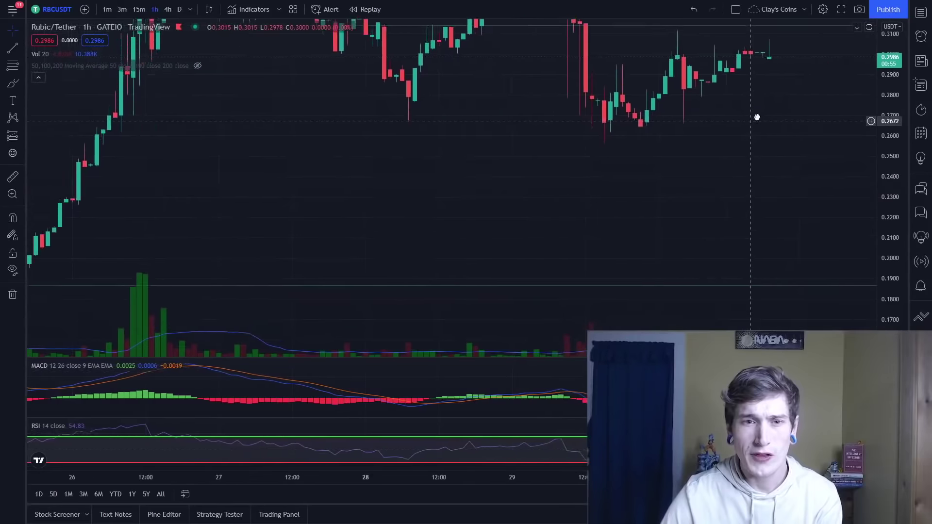
pyautogui.scroll(-2, 226, 219)
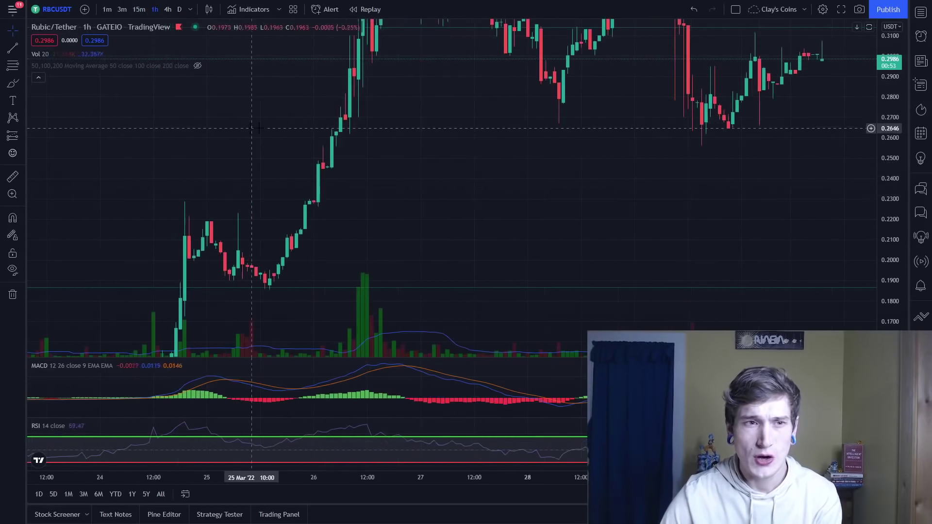
# Switch to 15-minute candles and frame the 28–30 March price action.
pyautogui.click(141, 9)
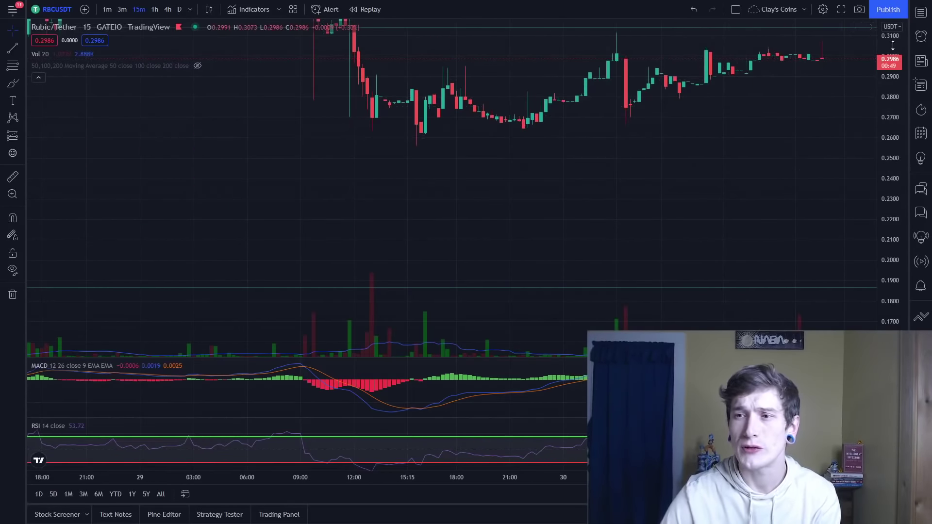
pyautogui.moveTo(894, 46)
pyautogui.mouseDown()
pyautogui.moveTo(891, 254)
pyautogui.moveTo(895, 38)
pyautogui.mouseUp()
pyautogui.scroll(2, 714, 257)
pyautogui.scroll(1, 714, 257)
pyautogui.scroll(-2, 796, 201)
pyautogui.moveTo(796, 201); pyautogui.dragTo(796, 259)
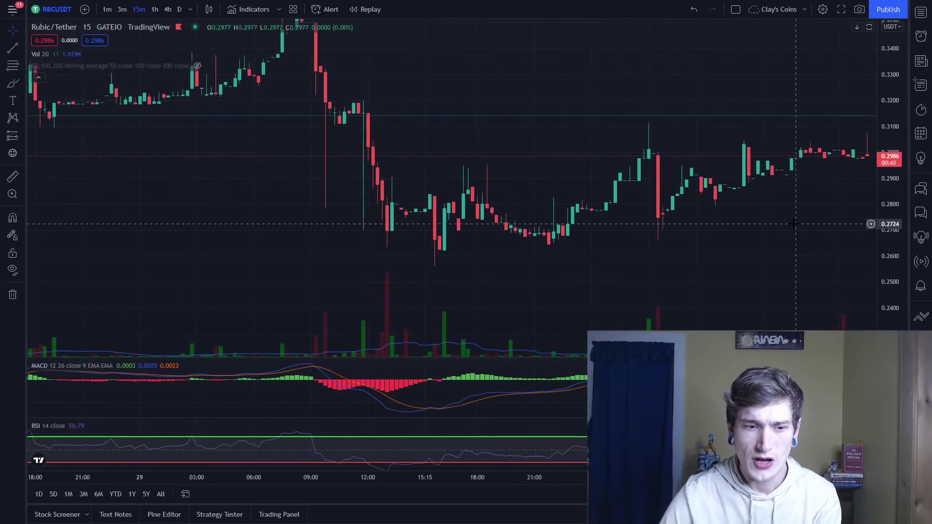
pyautogui.scroll(-2, 794, 224)
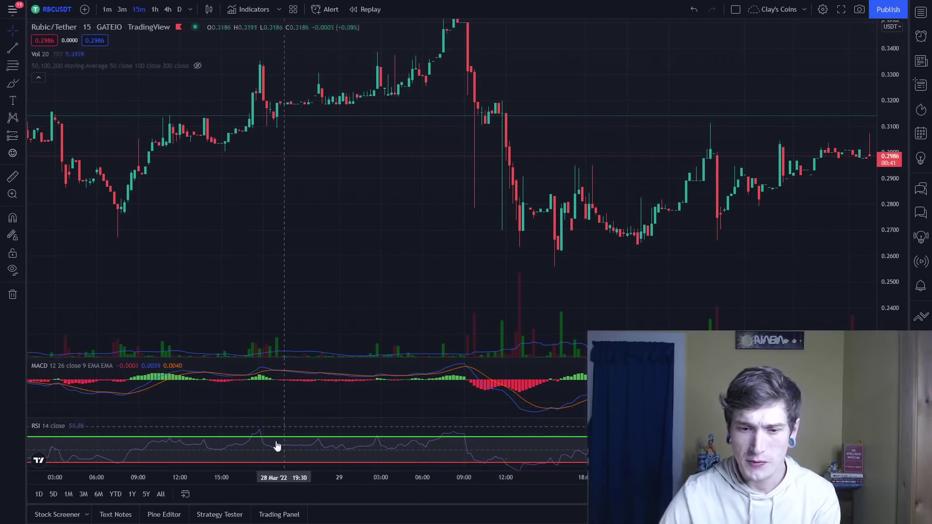
pyautogui.moveTo(795, 281); pyautogui.dragTo(616, 285)
pyautogui.scroll(-2, 646, 267)
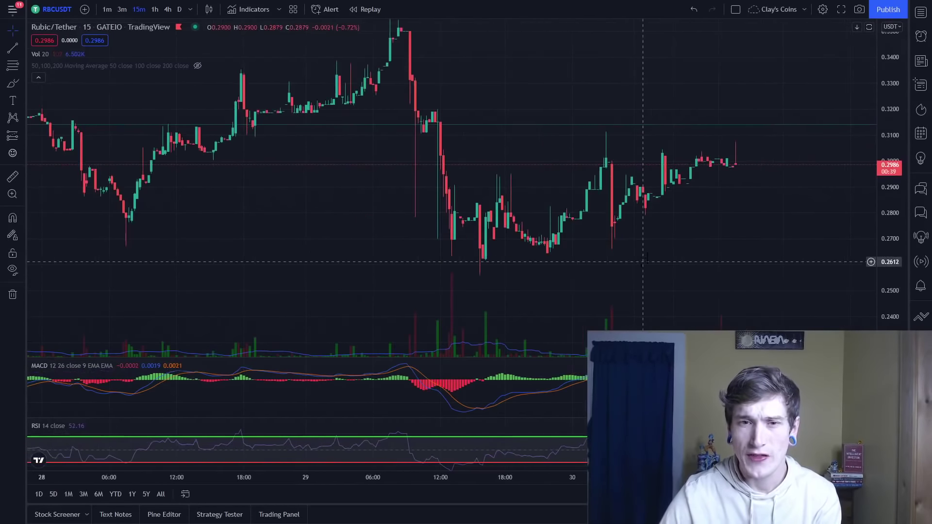
pyautogui.scroll(-3, 891, 238)
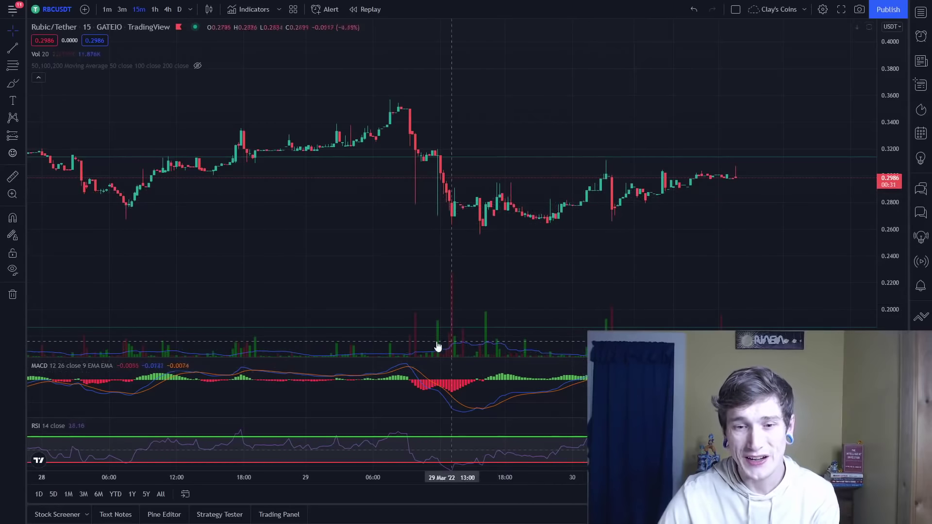
# Draw a falling trend line from the 0.3579 peak and a lower line beneath the lows.
pyautogui.click(18, 47)
pyautogui.click(398, 99)
pyautogui.click(758, 165)
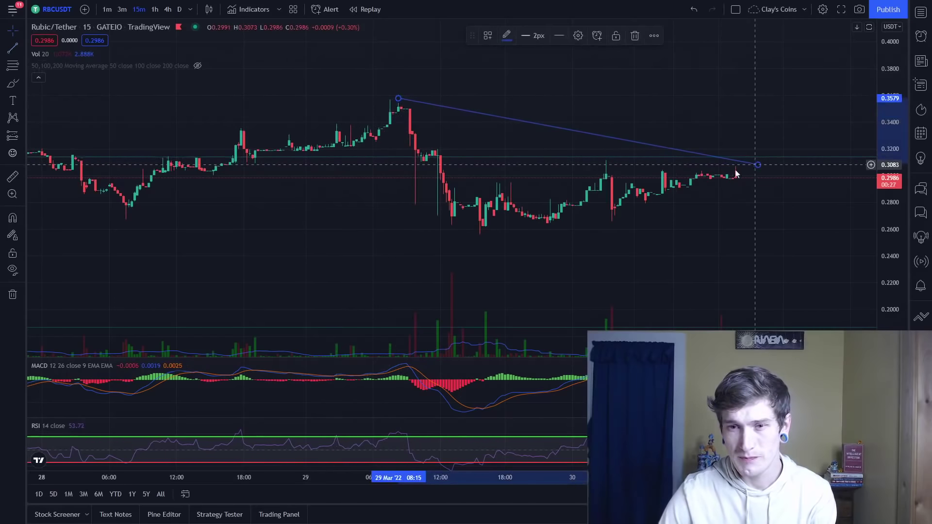
pyautogui.click(12, 49)
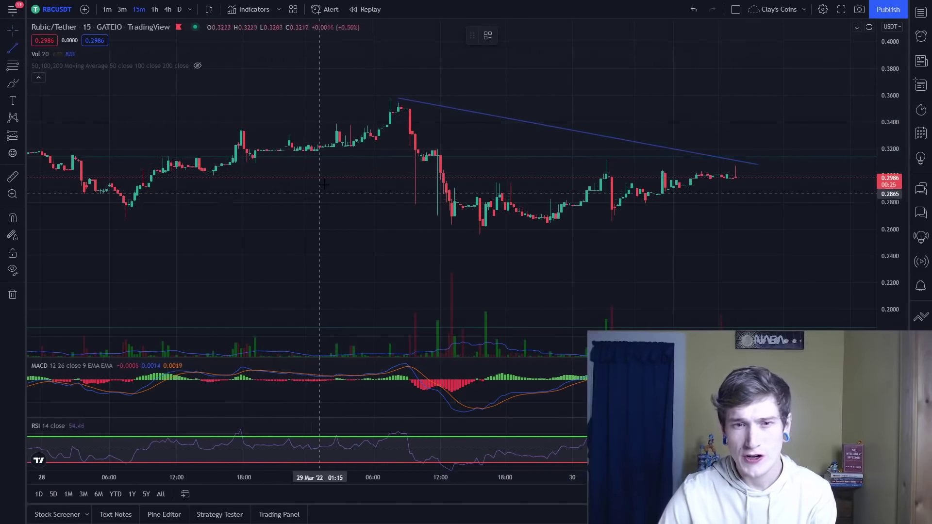
pyautogui.click(357, 193)
pyautogui.click(765, 298)
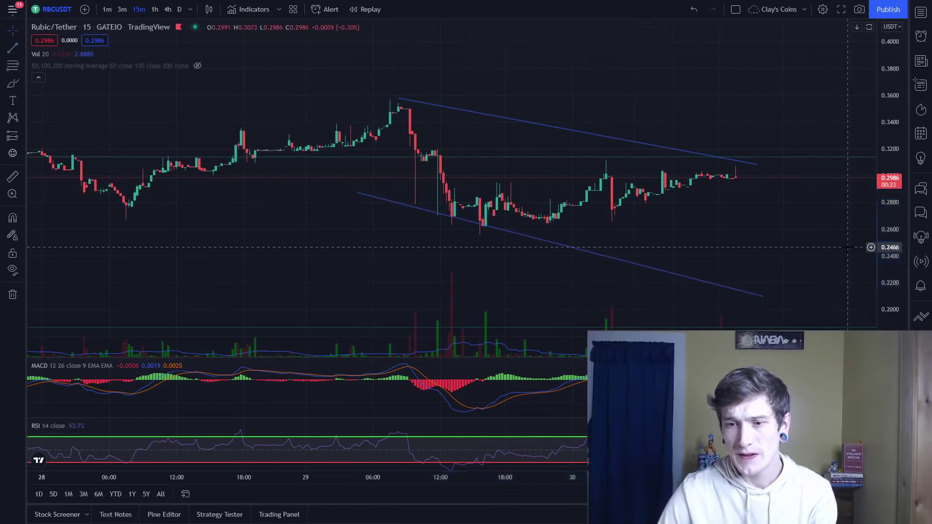
# Replace the lower line with a rising line under the early lows and align both line ends.
pyautogui.moveTo(816, 240); pyautogui.dragTo(580, 188)
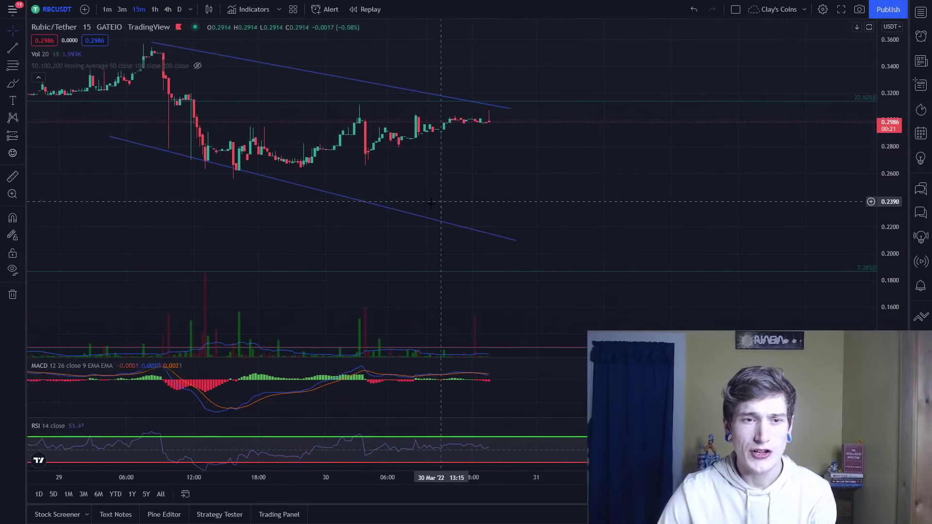
pyautogui.click(385, 209)
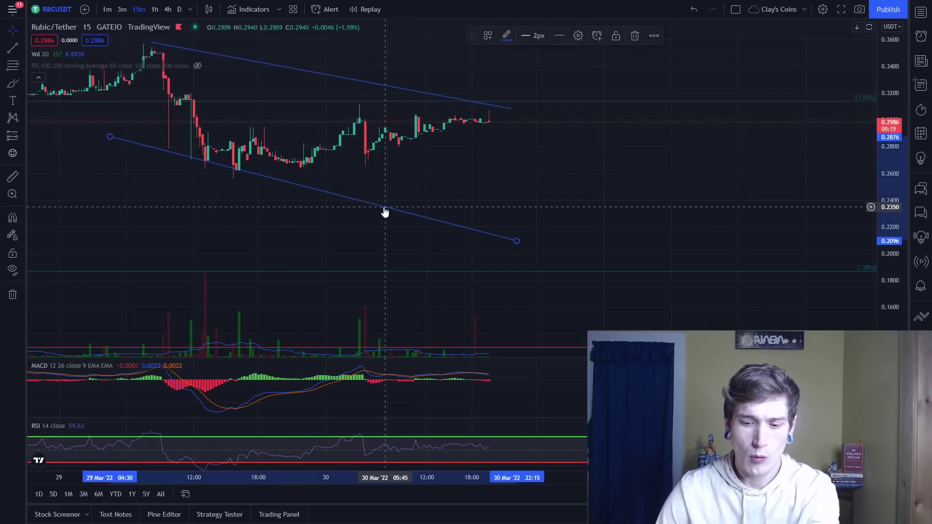
pyautogui.press('Delete')
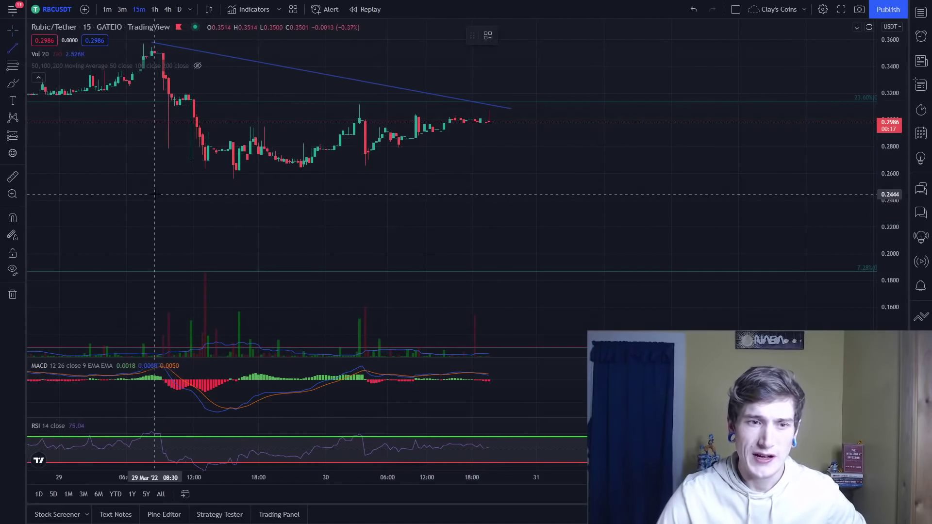
pyautogui.click(149, 192)
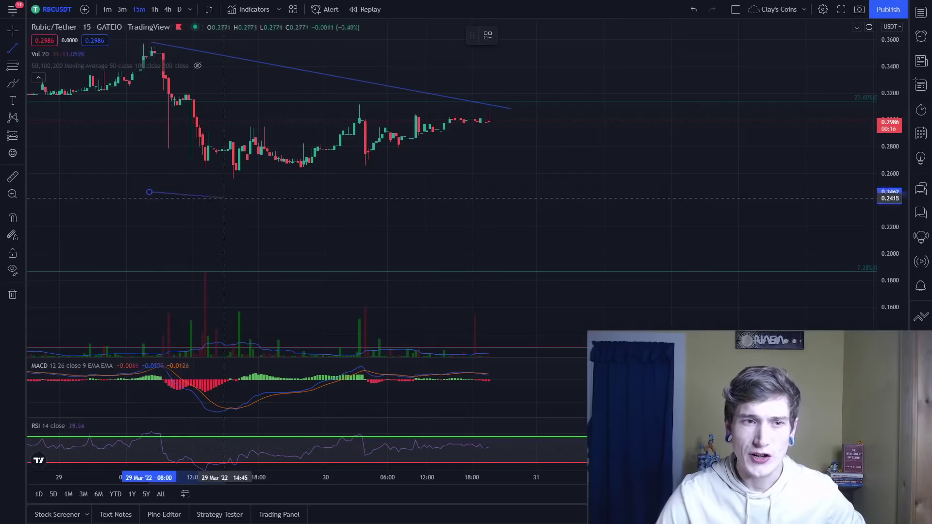
pyautogui.click(494, 131)
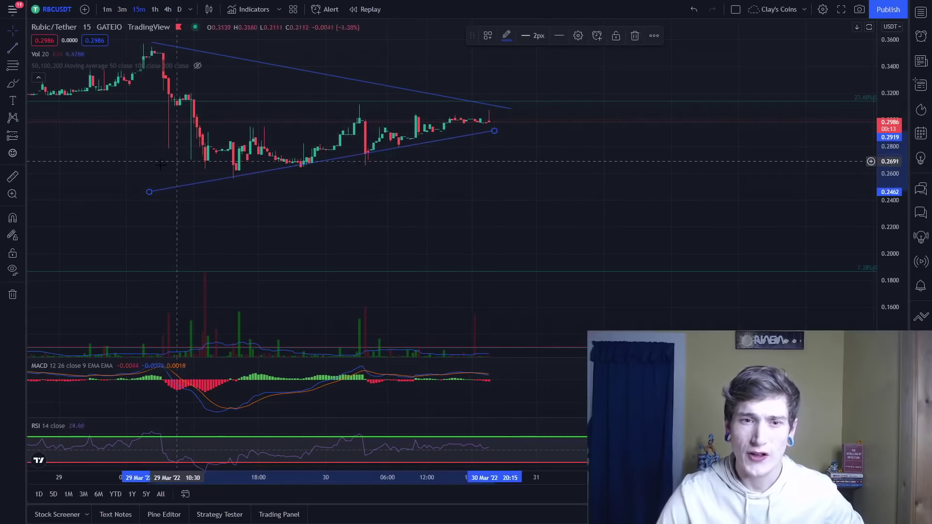
pyautogui.click(509, 112)
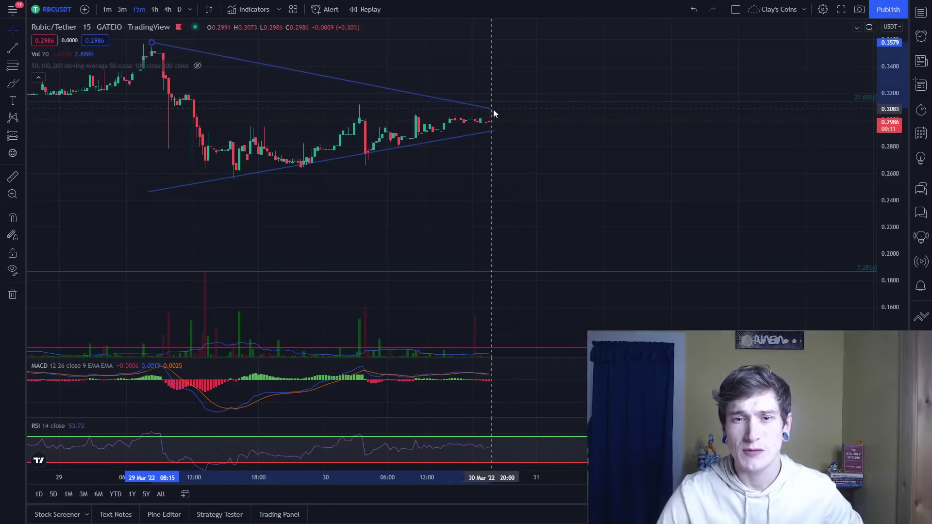
pyautogui.moveTo(494, 110)
pyautogui.mouseDown()
pyautogui.moveTo(498, 129)
pyautogui.moveTo(508, 113)
pyautogui.moveTo(497, 112)
pyautogui.mouseUp()
pyautogui.moveTo(152, 43); pyautogui.dragTo(140, 48)
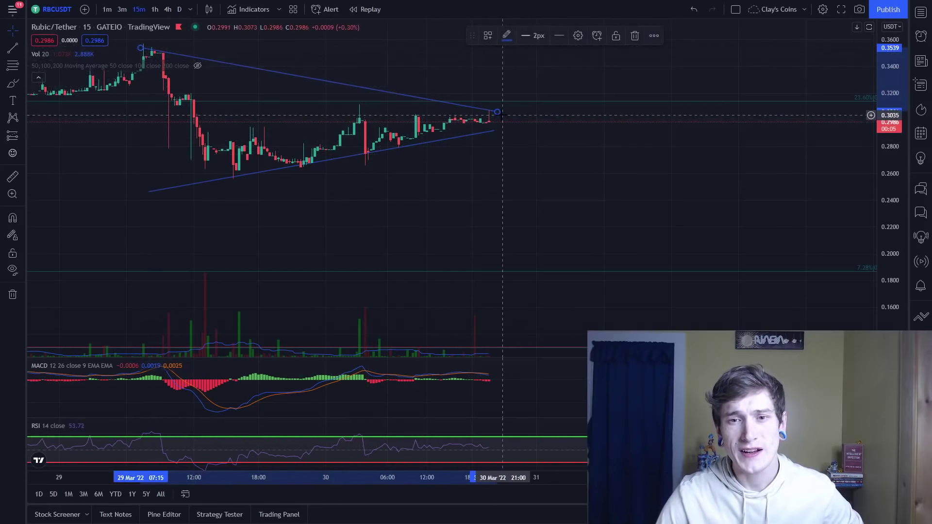
pyautogui.click(511, 178)
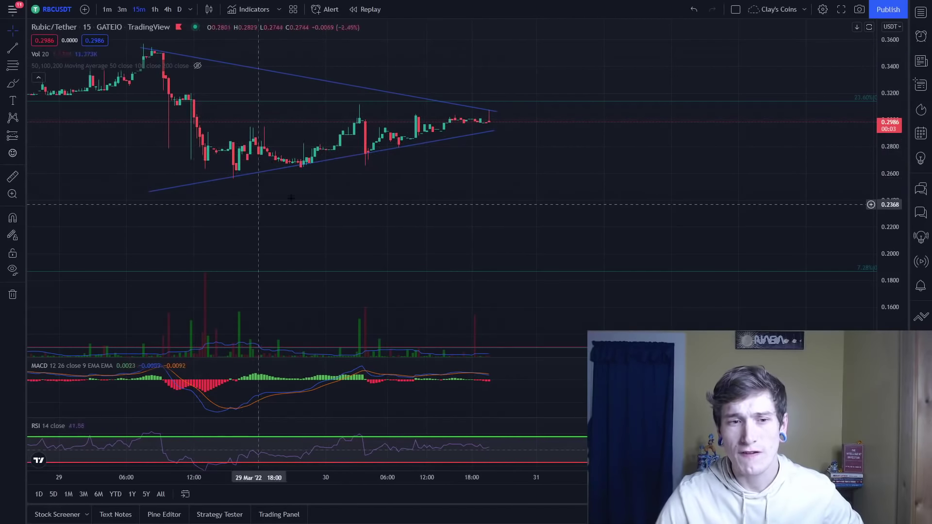
# Zoom out the time and price axes to show the history before the triangle.
pyautogui.moveTo(353, 217); pyautogui.dragTo(604, 199)
pyautogui.scroll(-3, 604, 199)
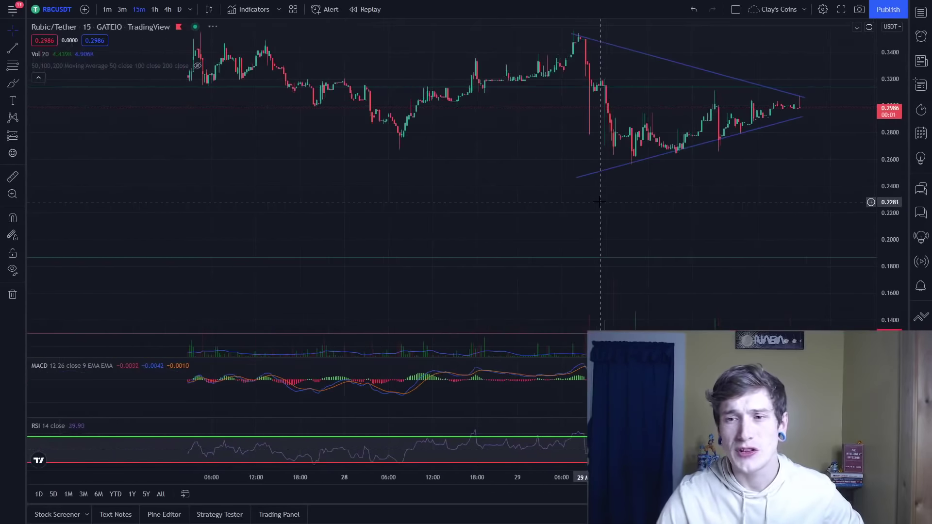
pyautogui.moveTo(691, 185); pyautogui.dragTo(454, 194)
pyautogui.scroll(-5, 694, 194)
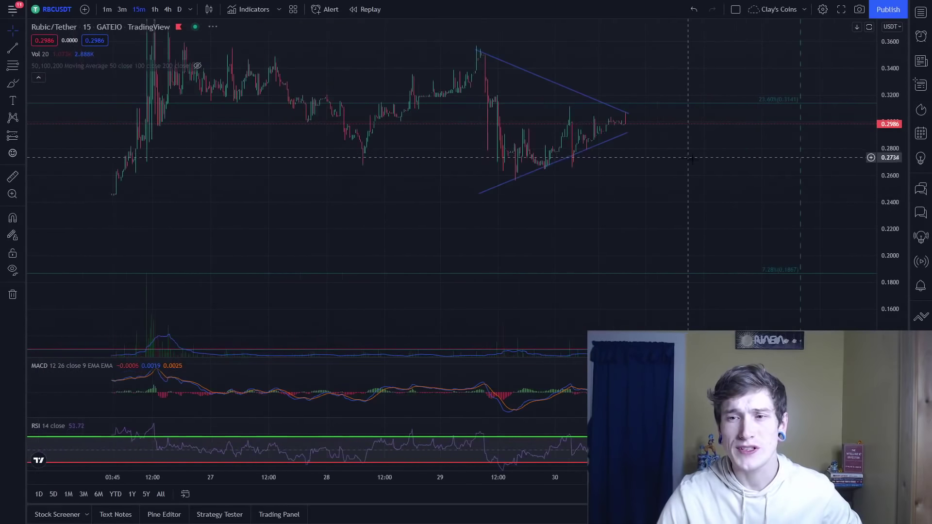
pyautogui.moveTo(890, 68); pyautogui.dragTo(888, 210)
pyautogui.moveTo(767, 209); pyautogui.dragTo(328, 209)
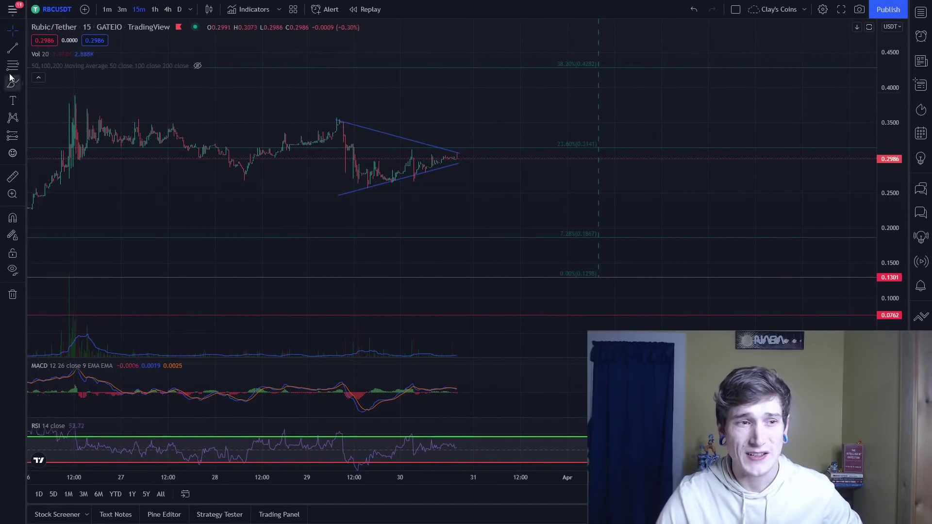
# Draw lines from the 26 Mar high and low into the 29 Mar peak, then trim their ends.
pyautogui.click(13, 47)
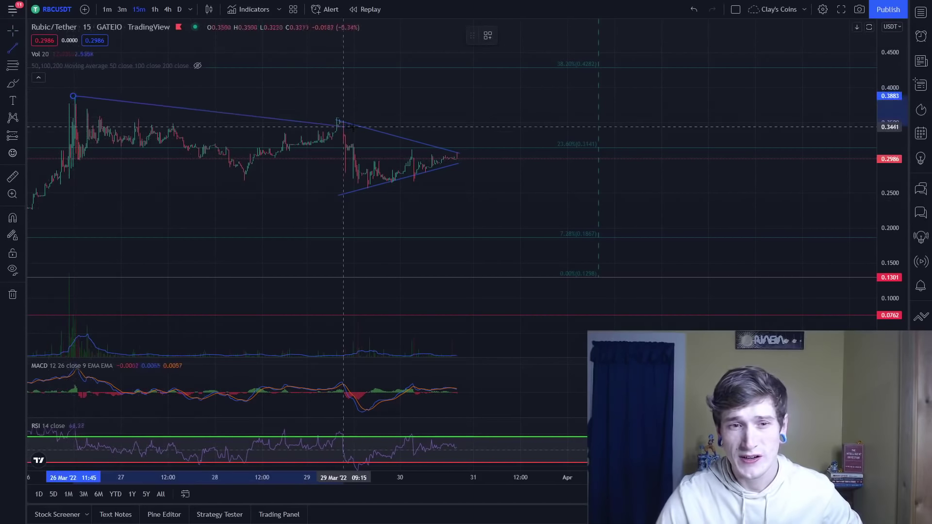
pyautogui.click(338, 120)
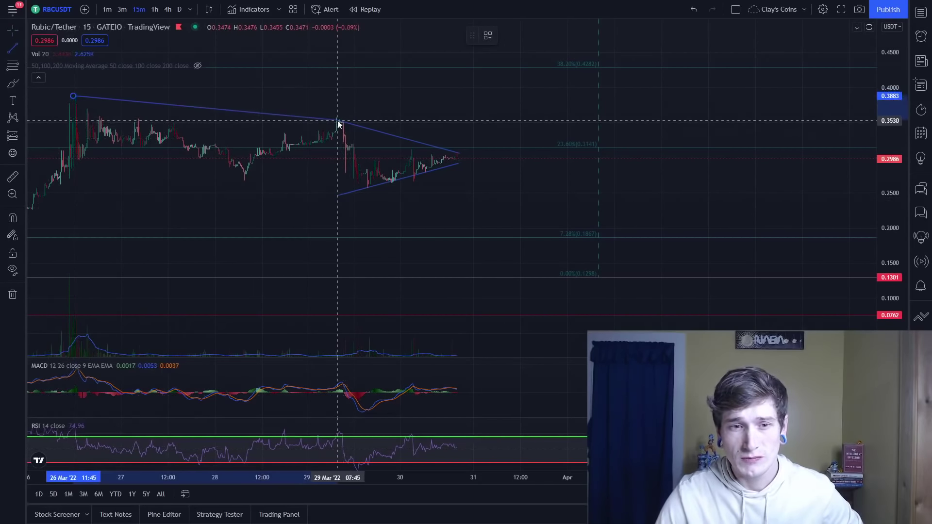
pyautogui.click(15, 48)
pyautogui.click(58, 190)
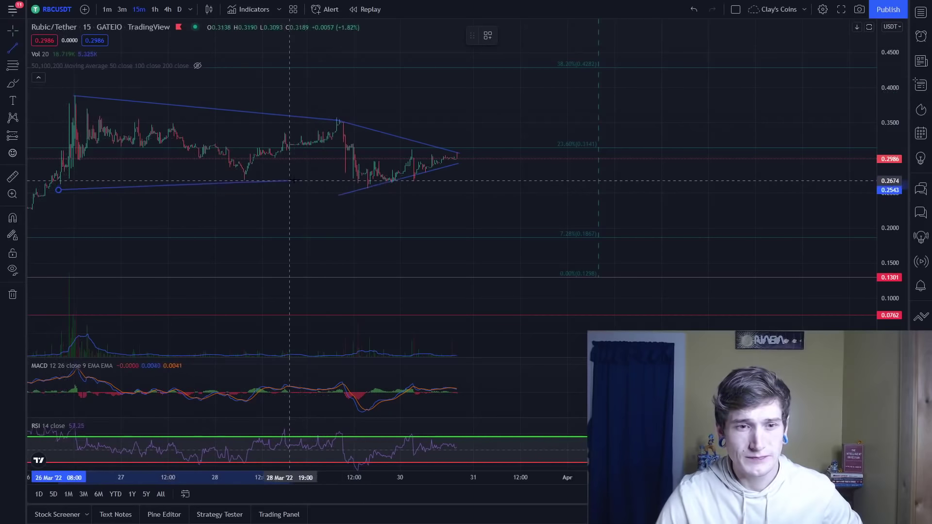
pyautogui.click(338, 147)
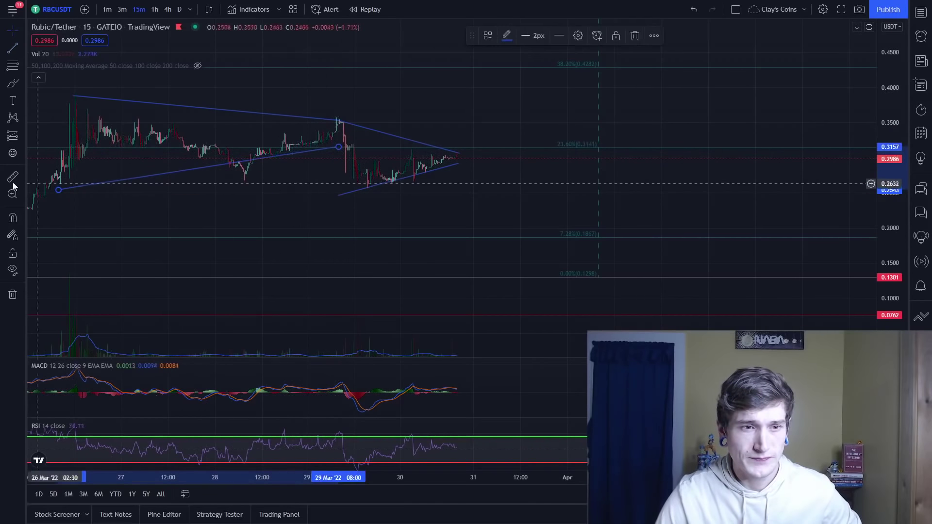
pyautogui.moveTo(58, 190); pyautogui.dragTo(229, 181)
pyautogui.moveTo(338, 147)
pyautogui.mouseDown()
pyautogui.moveTo(338, 121)
pyautogui.moveTo(332, 133)
pyautogui.mouseUp()
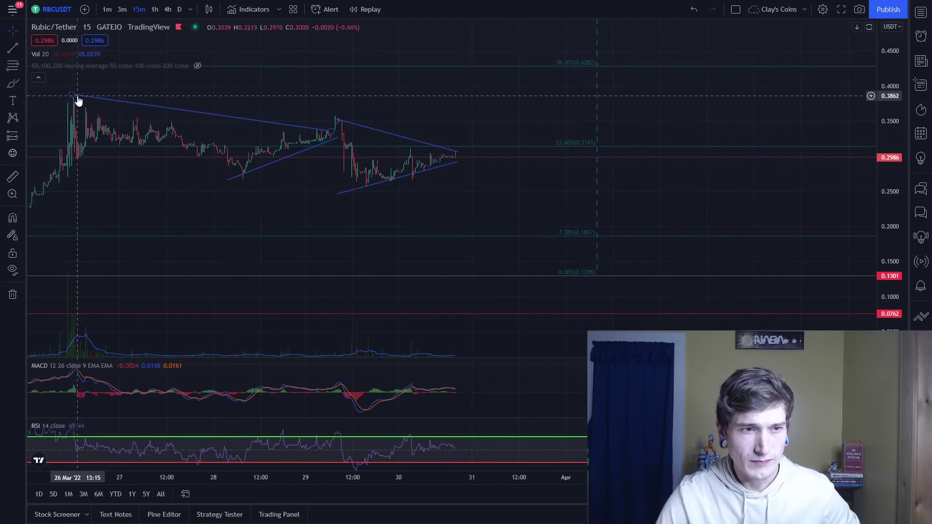
pyautogui.moveTo(77, 100); pyautogui.dragTo(121, 117)
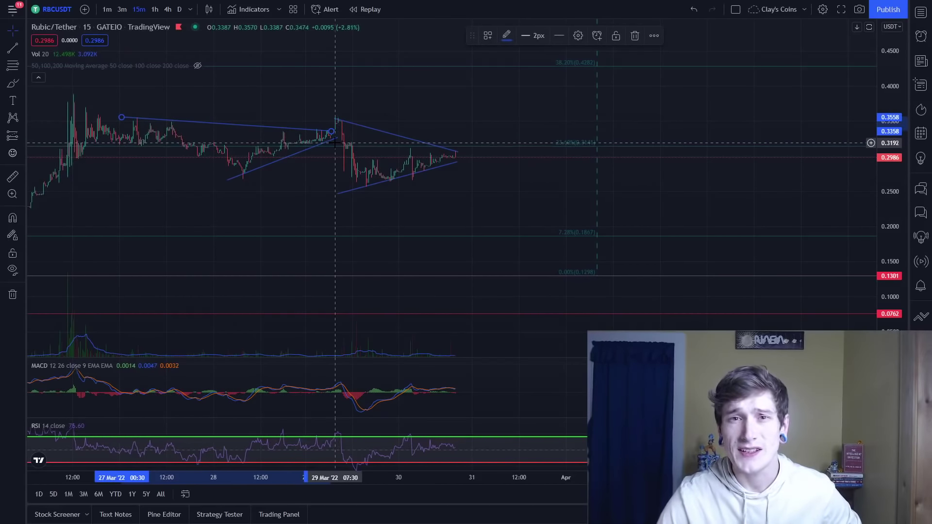
pyautogui.scroll(2, 335, 143)
# Measure upward from the triangle apex: a 0.0249 (8.33%) rise over 7 bars.
pyautogui.click(12, 178)
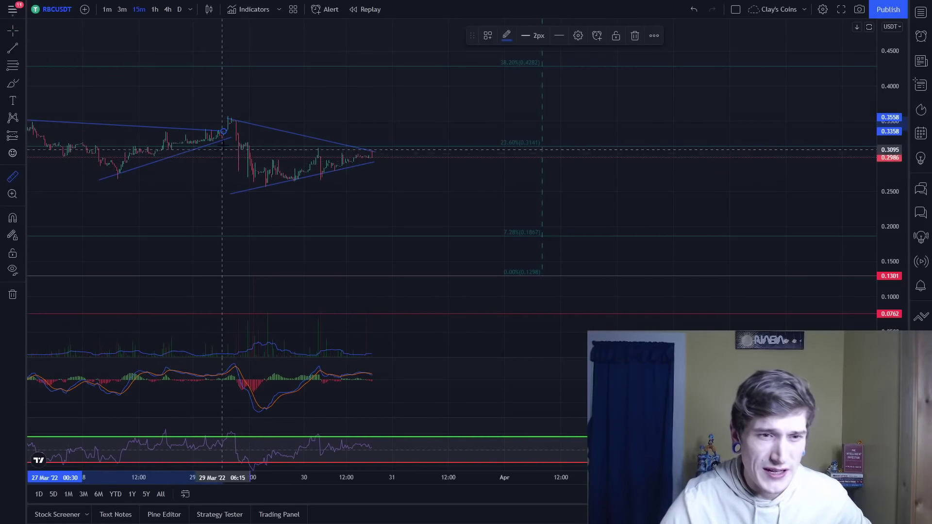
pyautogui.click(225, 136)
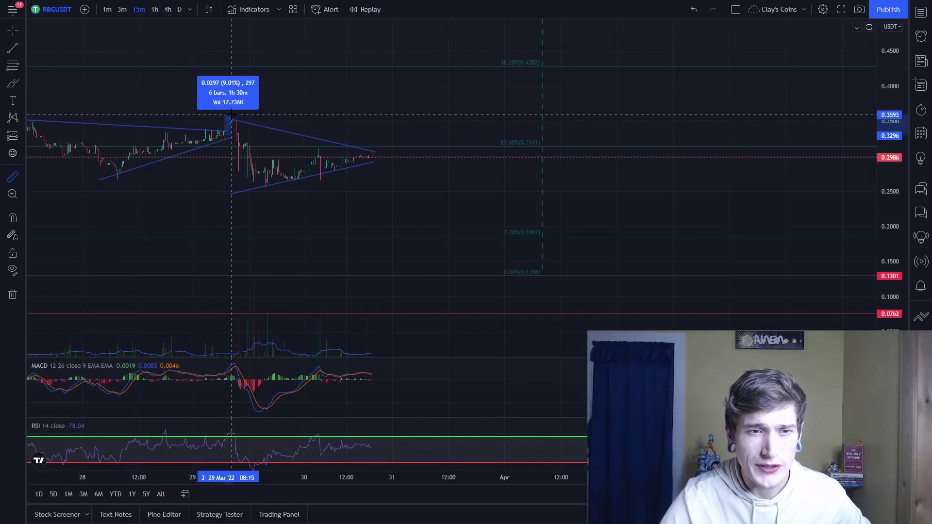
pyautogui.click(237, 118)
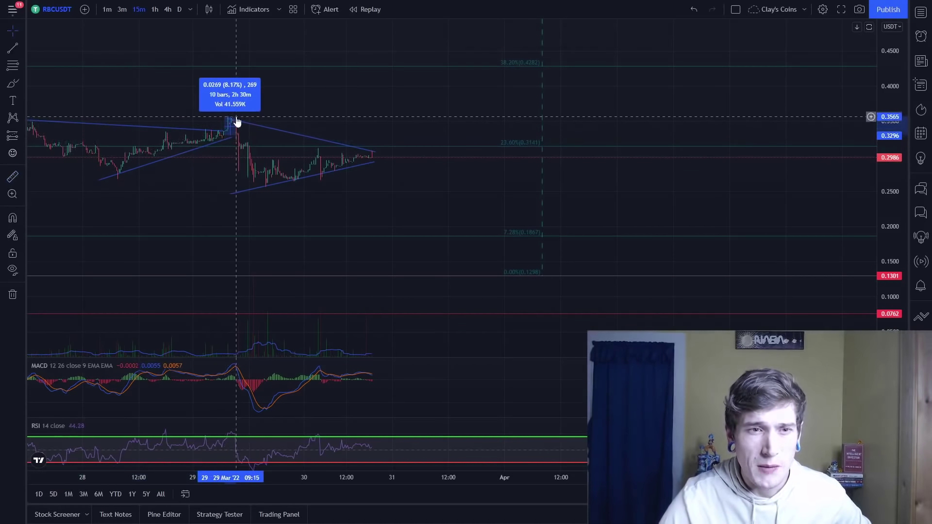
pyautogui.click(13, 178)
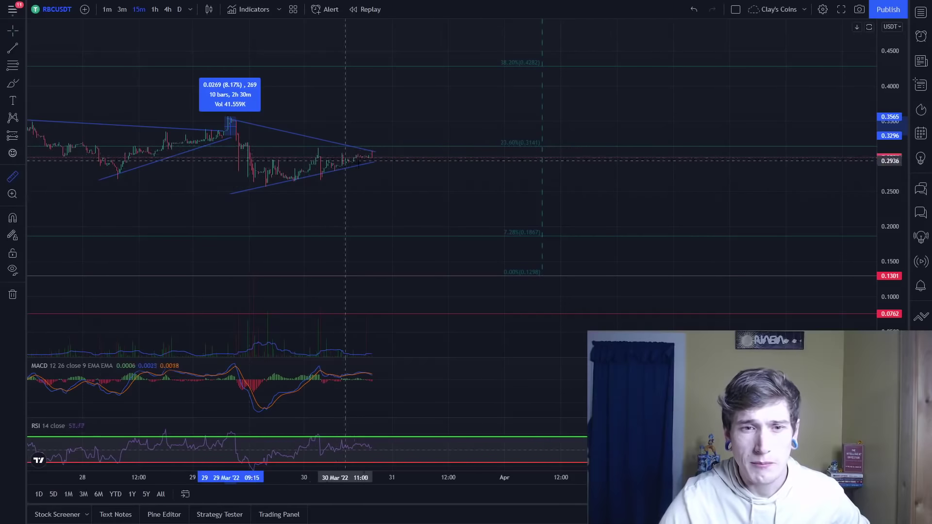
pyautogui.click(377, 157)
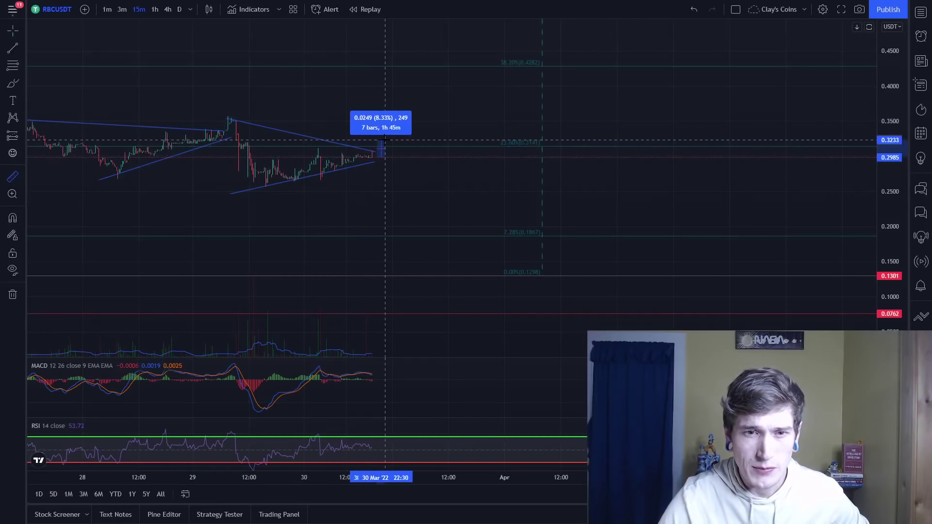
pyautogui.click(384, 140)
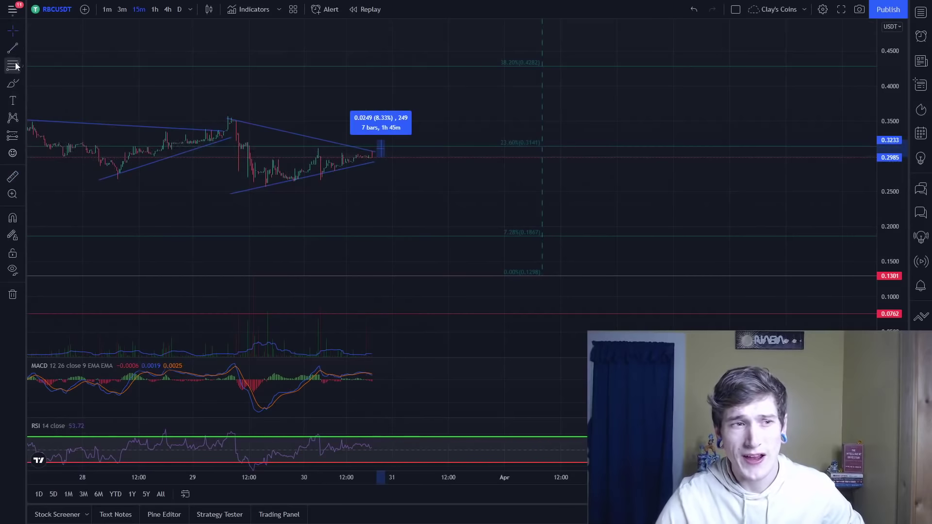
pyautogui.click(13, 83)
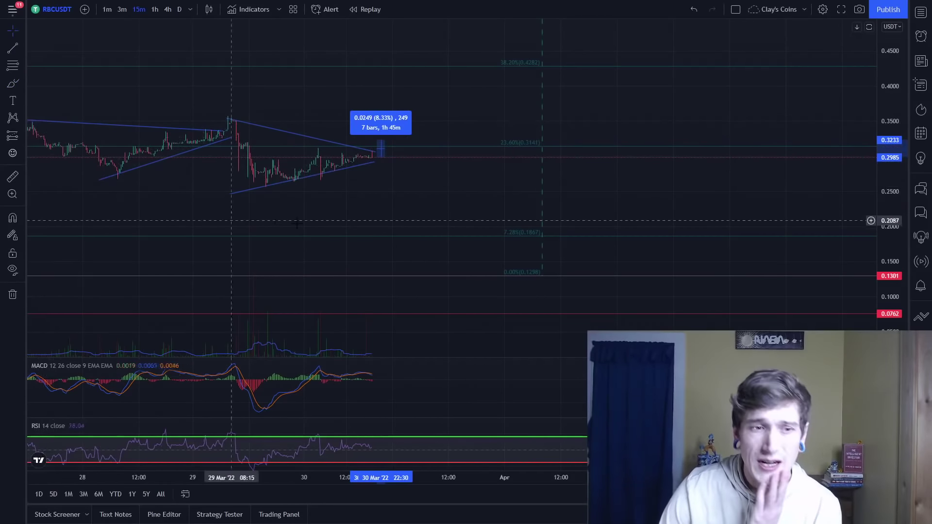
pyautogui.moveTo(257, 222); pyautogui.dragTo(369, 216)
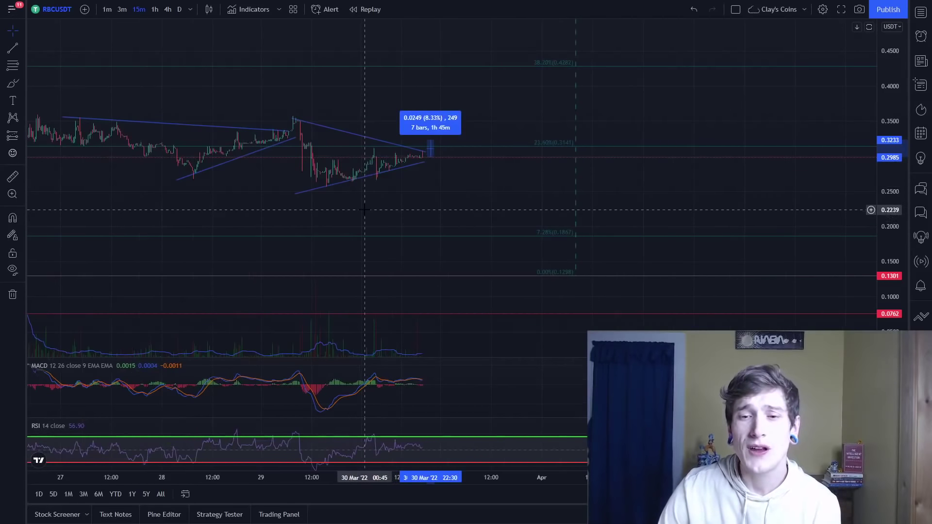
# Zoom out so the time axis spans 24–30 March with both triangles visible.
pyautogui.scroll(-2, 359, 209)
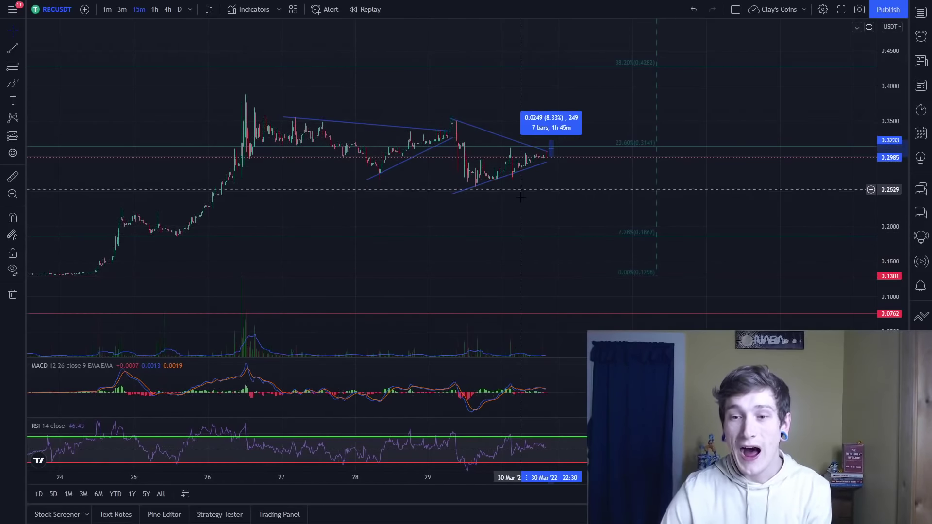
# Clear the measurement and draw a steep and a shallower falling line from the triangle apex.
pyautogui.click(582, 175)
pyautogui.moveTo(627, 203); pyautogui.dragTo(529, 205)
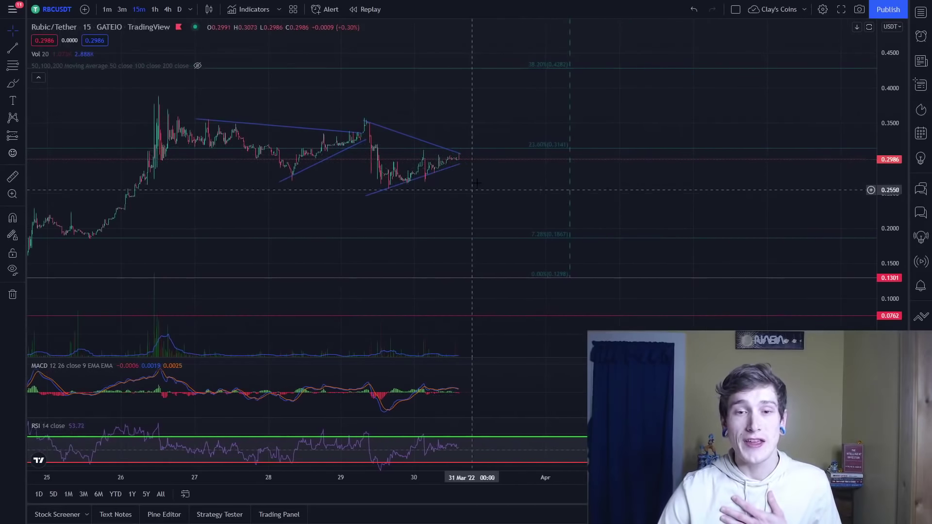
pyautogui.click(13, 46)
pyautogui.moveTo(459, 166); pyautogui.dragTo(600, 231)
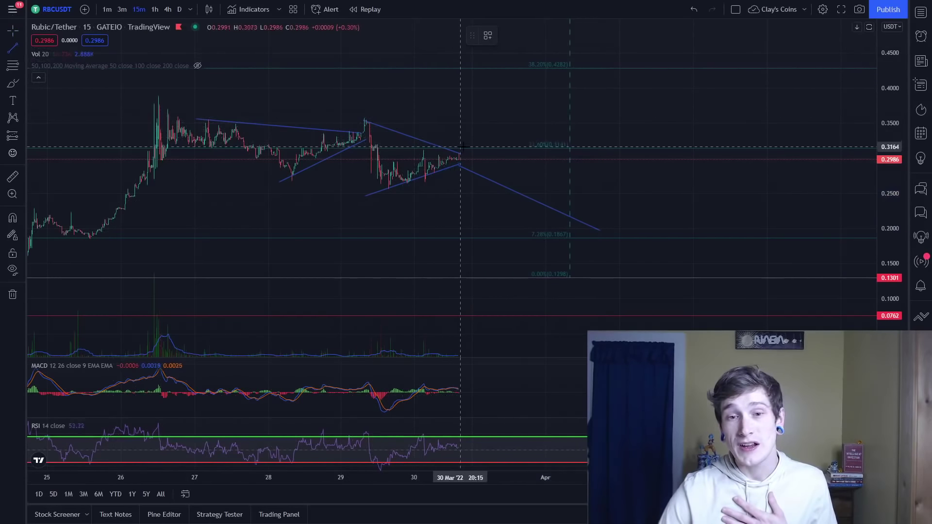
pyautogui.moveTo(464, 147)
pyautogui.mouseDown()
pyautogui.moveTo(678, 227)
pyautogui.moveTo(483, 231)
pyautogui.moveTo(487, 178)
pyautogui.mouseUp()
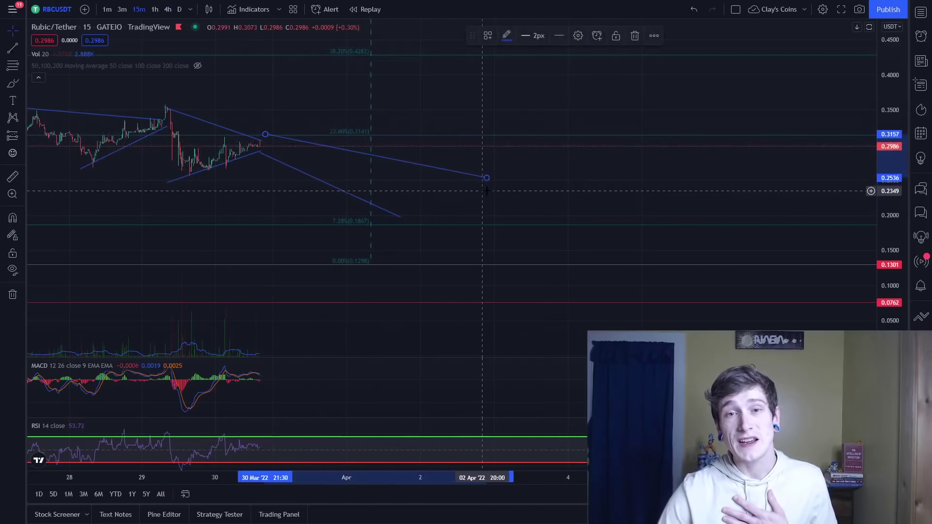
pyautogui.moveTo(410, 170); pyautogui.dragTo(226, 136)
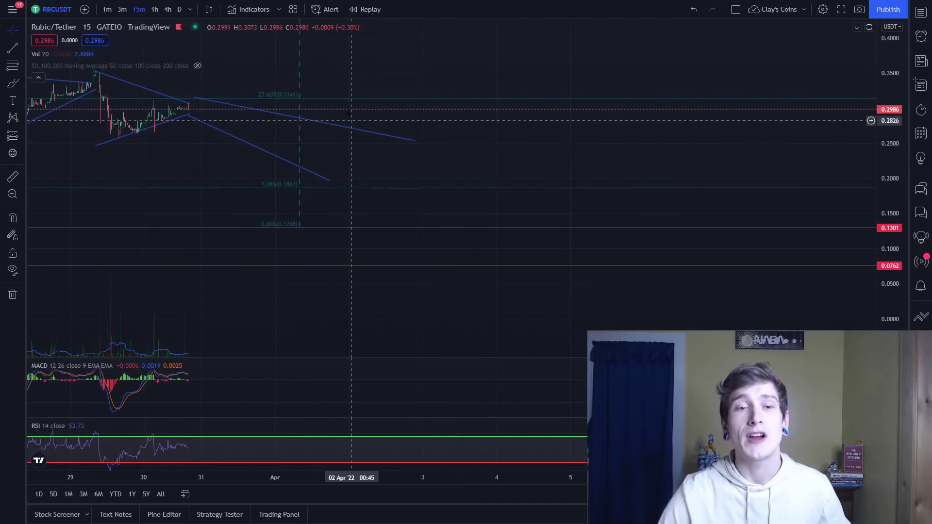
pyautogui.moveTo(405, 118); pyautogui.dragTo(497, 146)
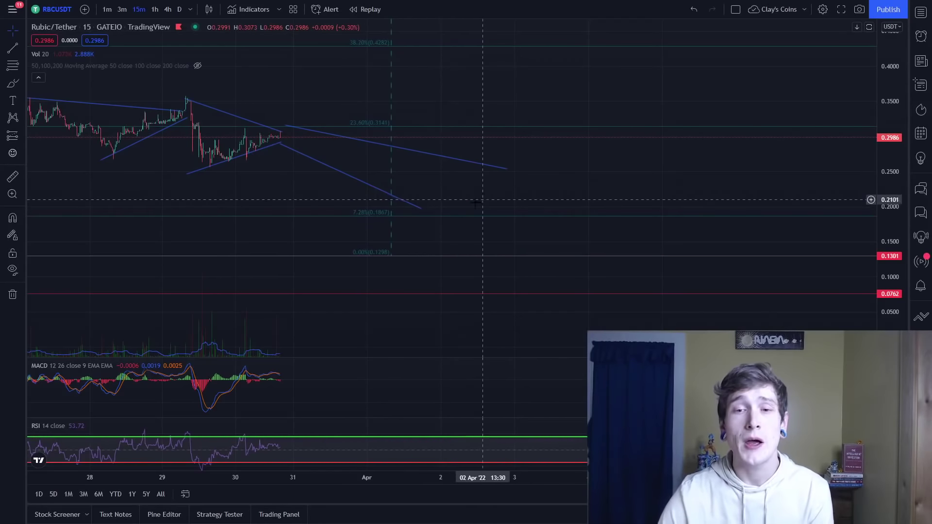
pyautogui.moveTo(493, 197); pyautogui.dragTo(485, 175)
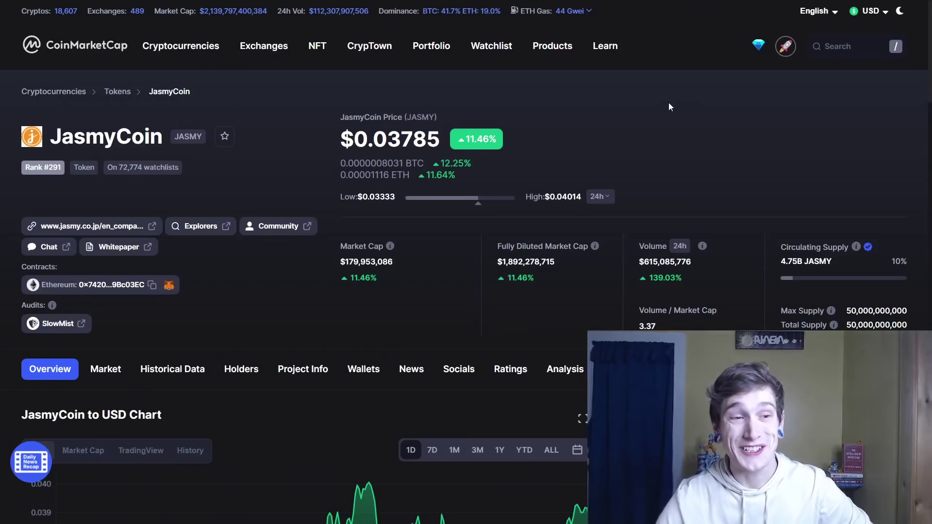
pyautogui.scroll(-1, 675, 116)
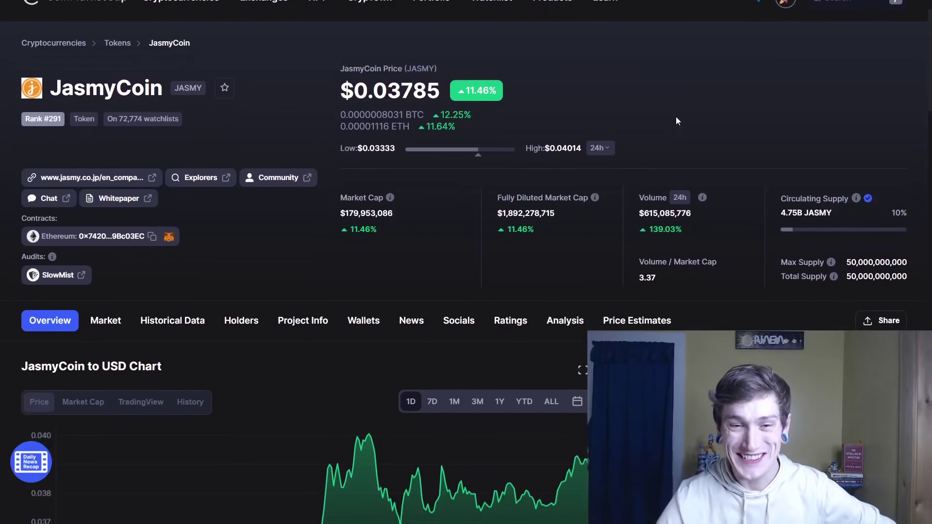
pyautogui.scroll(1, 676, 116)
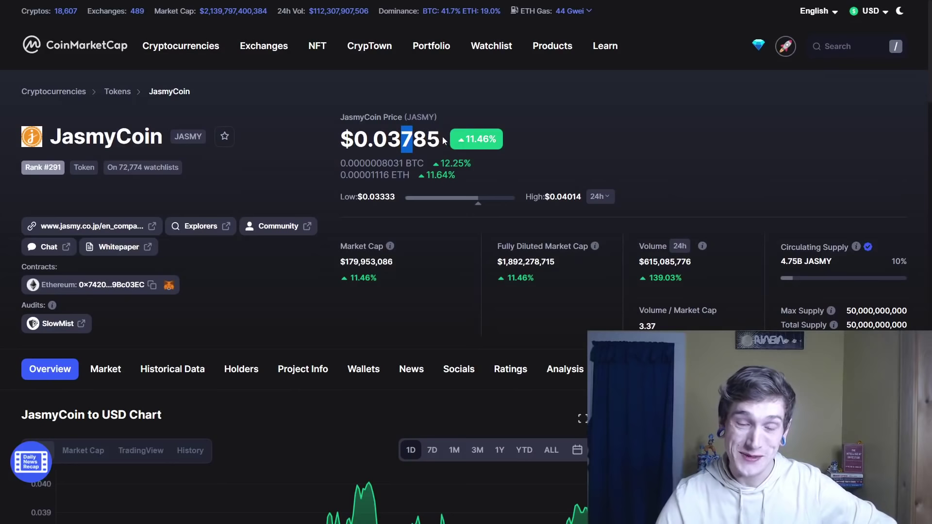
pyautogui.moveTo(443, 140); pyautogui.dragTo(466, 141)
pyautogui.click(572, 132)
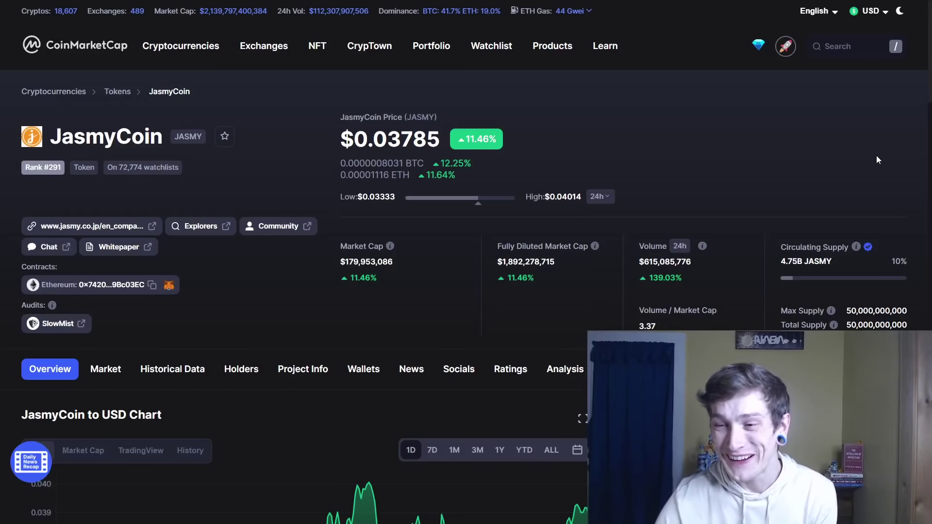
pyautogui.scroll(-1, 877, 156)
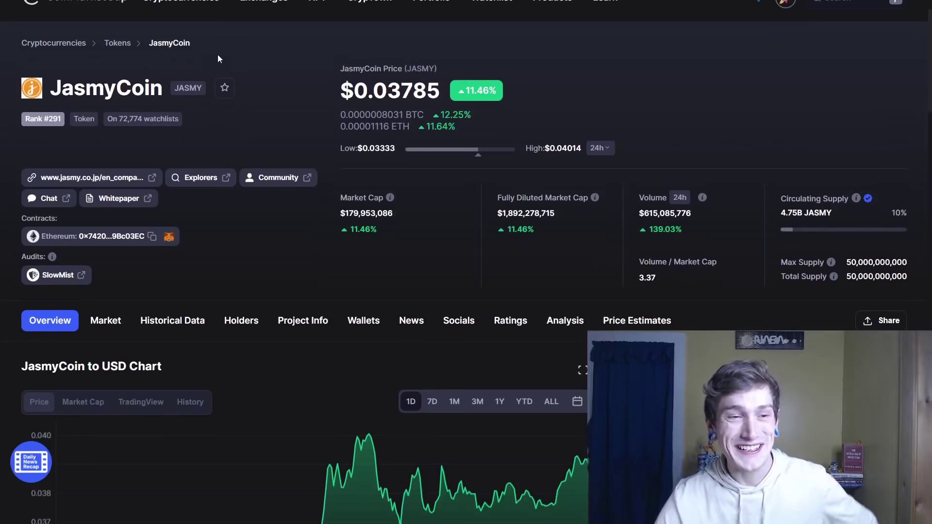
pyautogui.scroll(1, 251, 74)
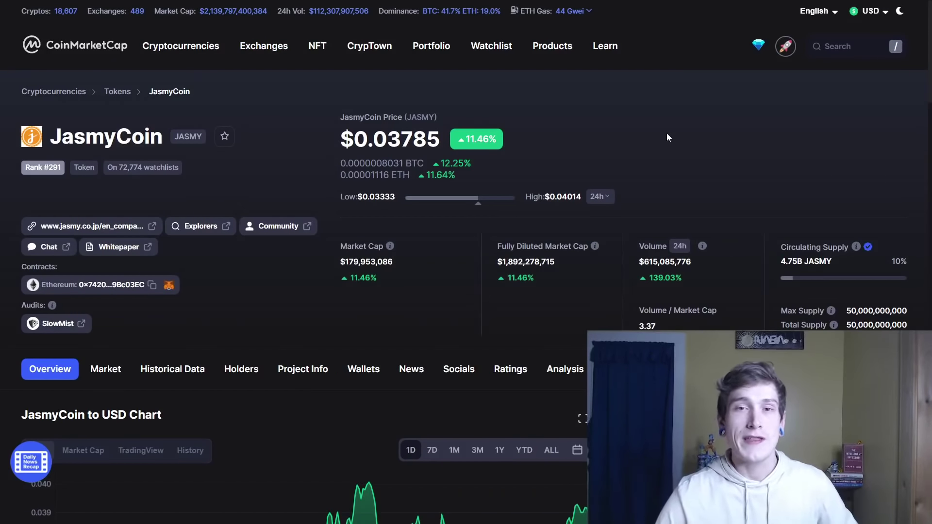
pyautogui.doubleClick(647, 326)
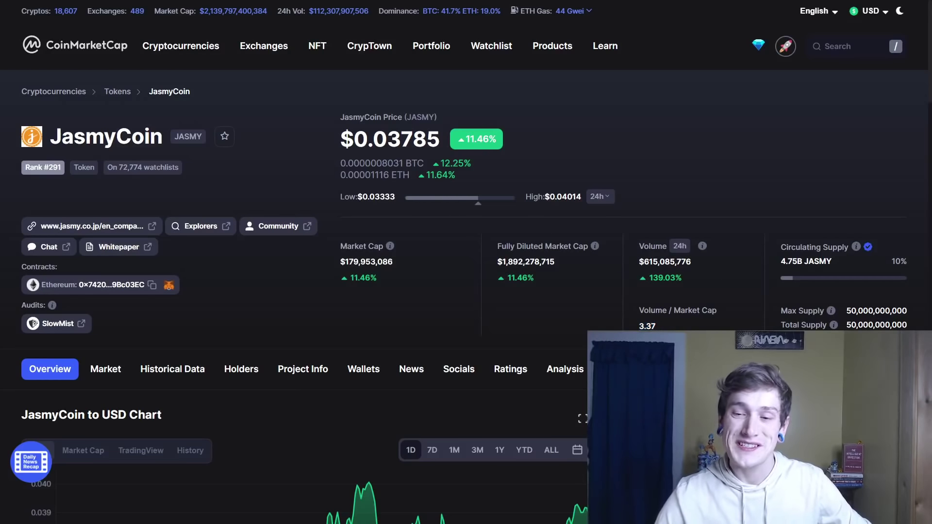
pyautogui.moveTo(338, 267); pyautogui.dragTo(389, 274)
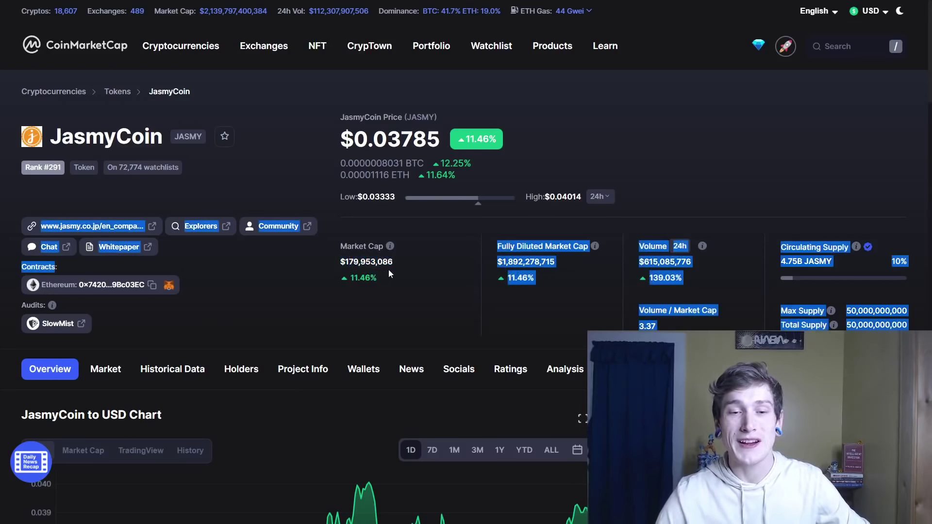
pyautogui.click(530, 279)
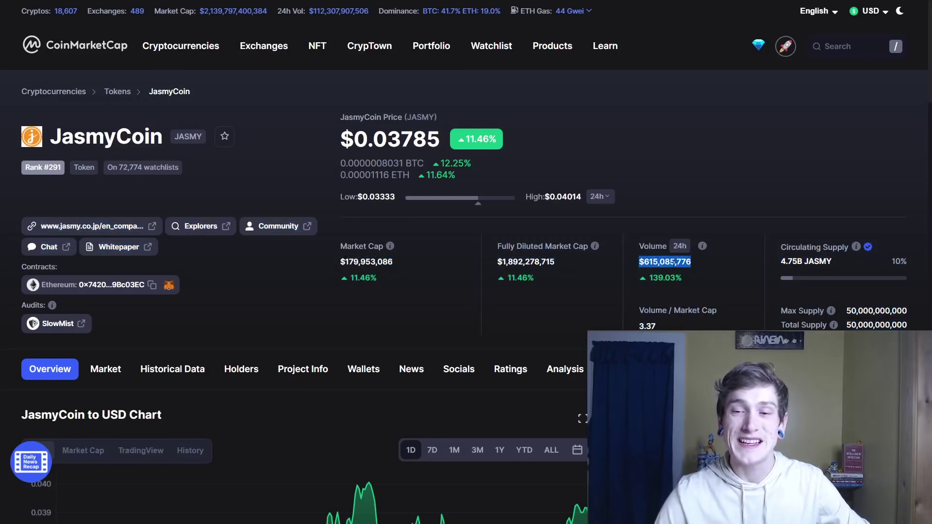
pyautogui.click(700, 268)
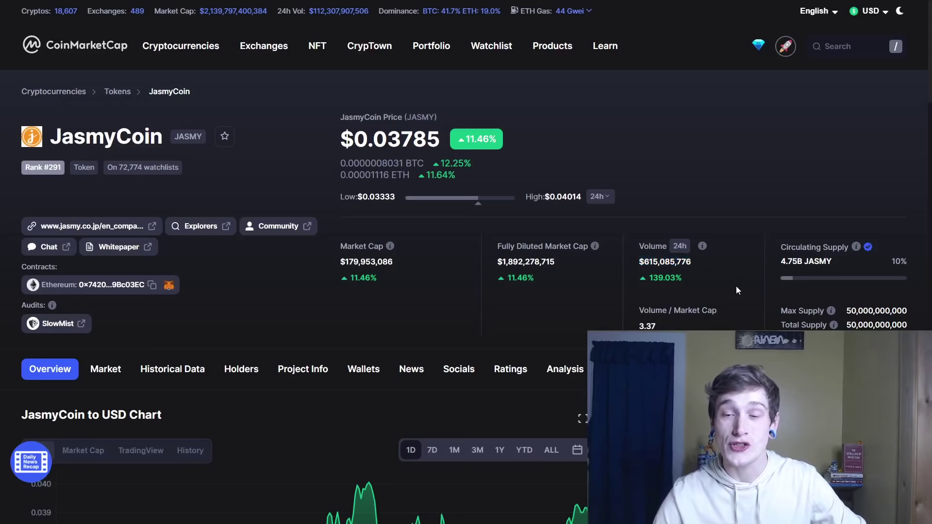
pyautogui.moveTo(395, 265); pyautogui.dragTo(340, 262)
pyautogui.click(430, 266)
pyautogui.scroll(-1, 562, 275)
pyautogui.scroll(-2, 563, 275)
pyautogui.scroll(2, 563, 275)
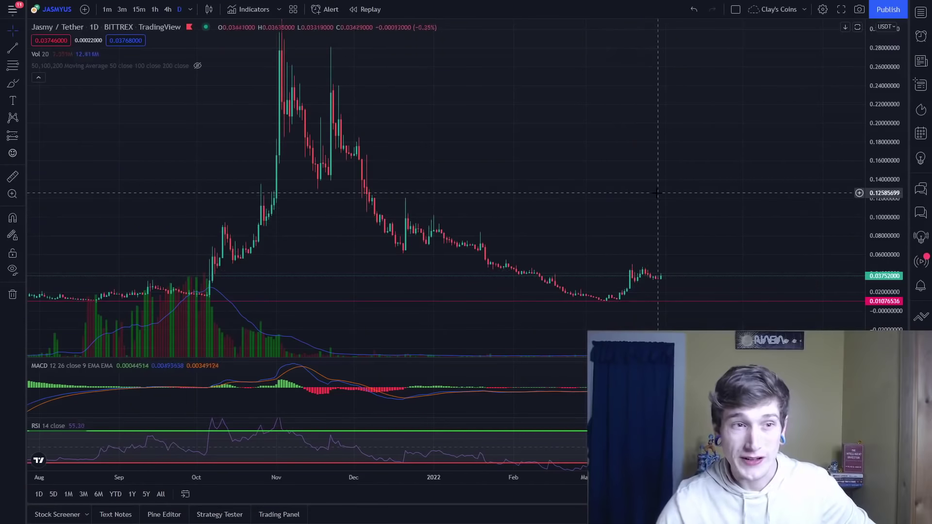
pyautogui.moveTo(631, 194); pyautogui.dragTo(523, 94)
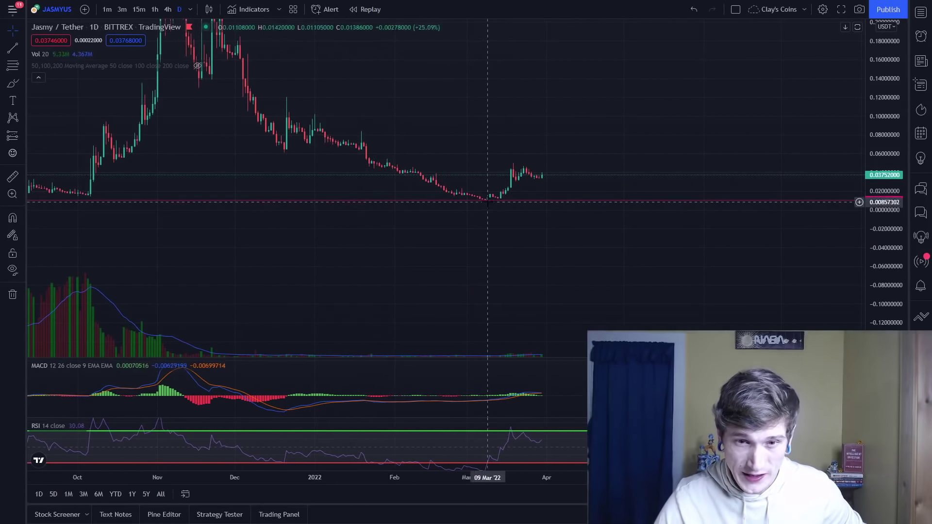
# Place the red horizontal support line at 0.01077 along the early-March low.
pyautogui.click(487, 200)
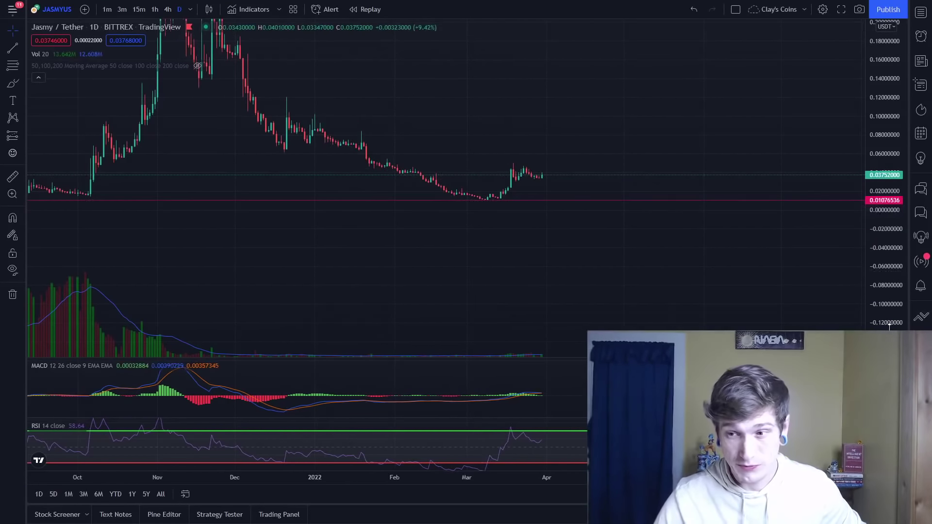
pyautogui.moveTo(890, 325); pyautogui.dragTo(876, 121)
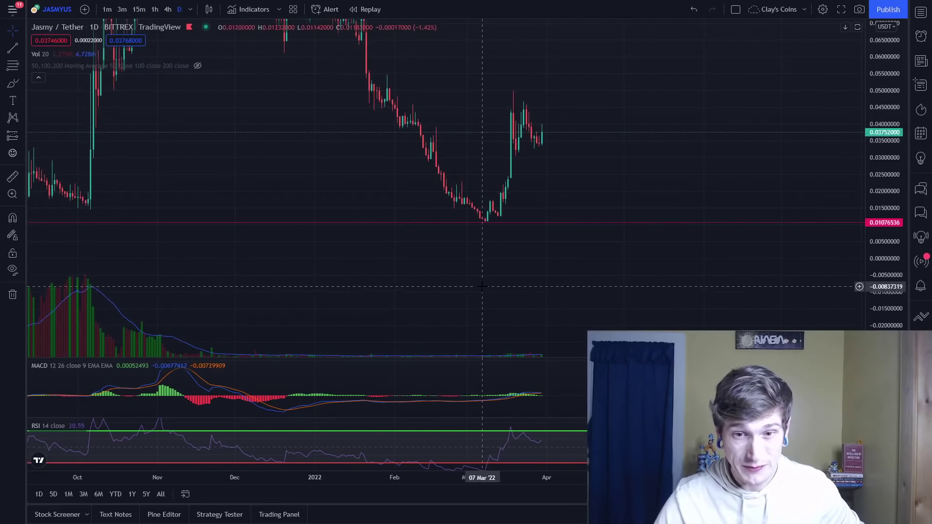
pyautogui.scroll(-6, 482, 287)
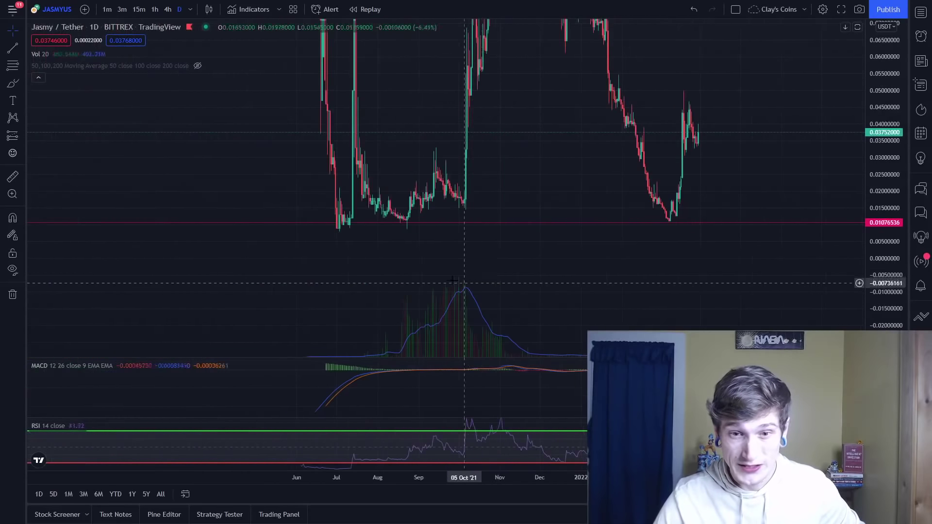
pyautogui.scroll(3, 447, 279)
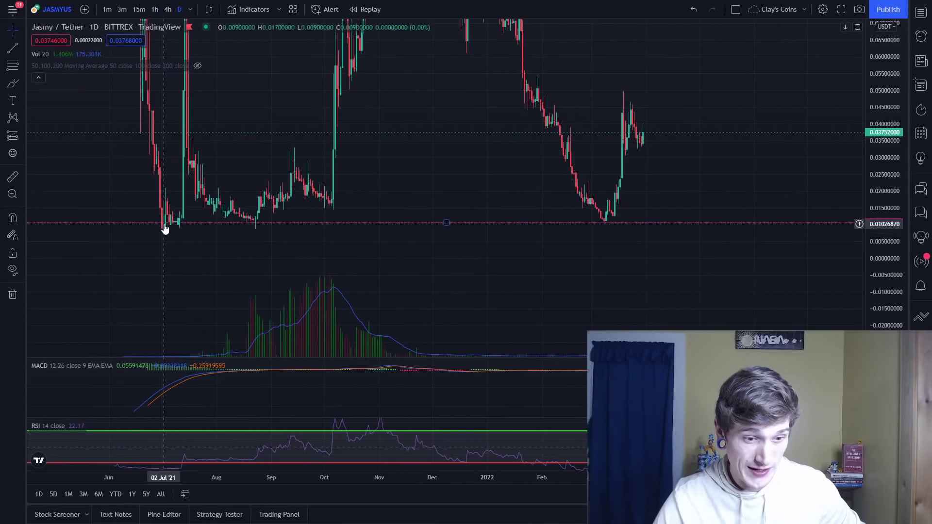
pyautogui.click(194, 224)
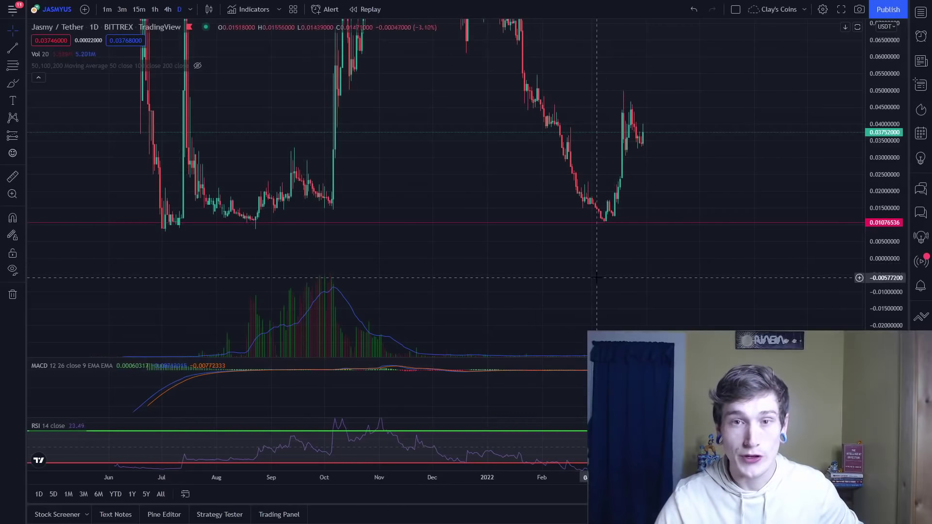
# Pan and zoom to February–March, compressing the price scale so the candles fit.
pyautogui.scroll(3, 592, 281)
pyautogui.moveTo(441, 199); pyautogui.dragTo(713, 175)
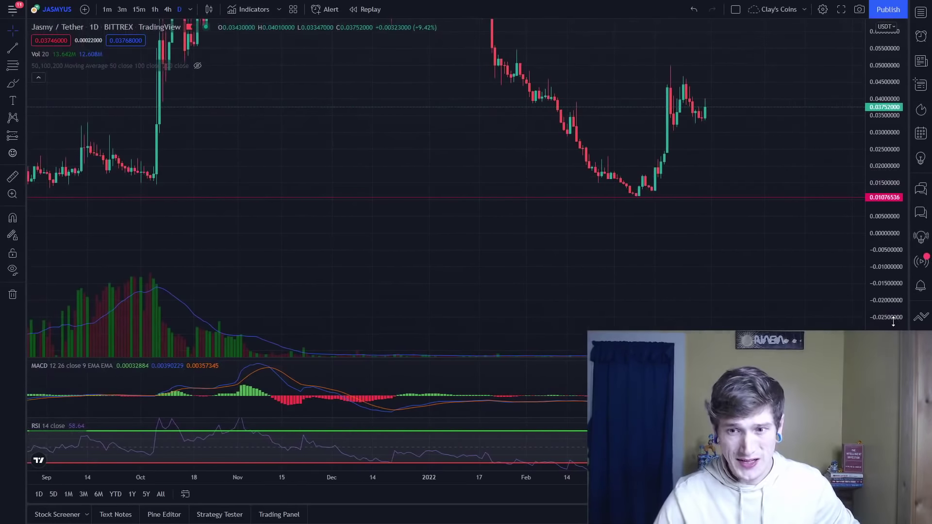
pyautogui.scroll(3, 686, 301)
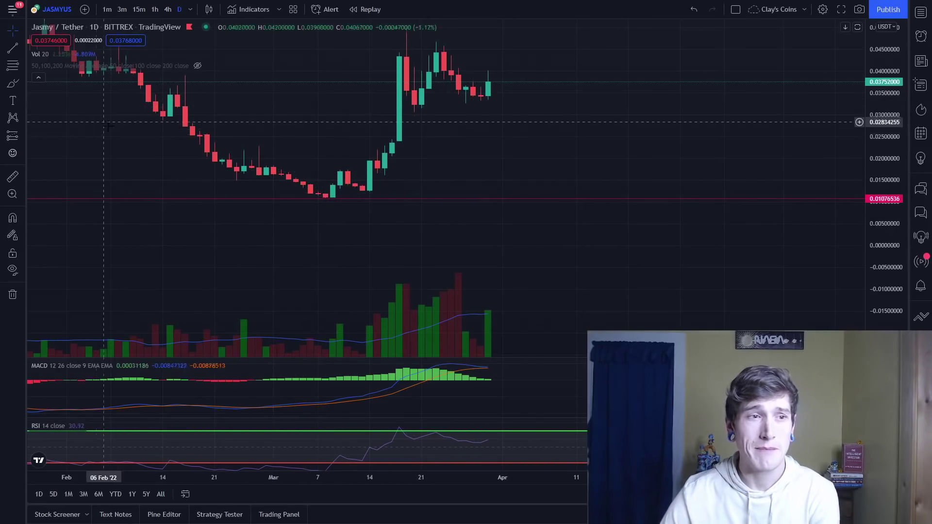
pyautogui.moveTo(887, 118); pyautogui.dragTo(887, 146)
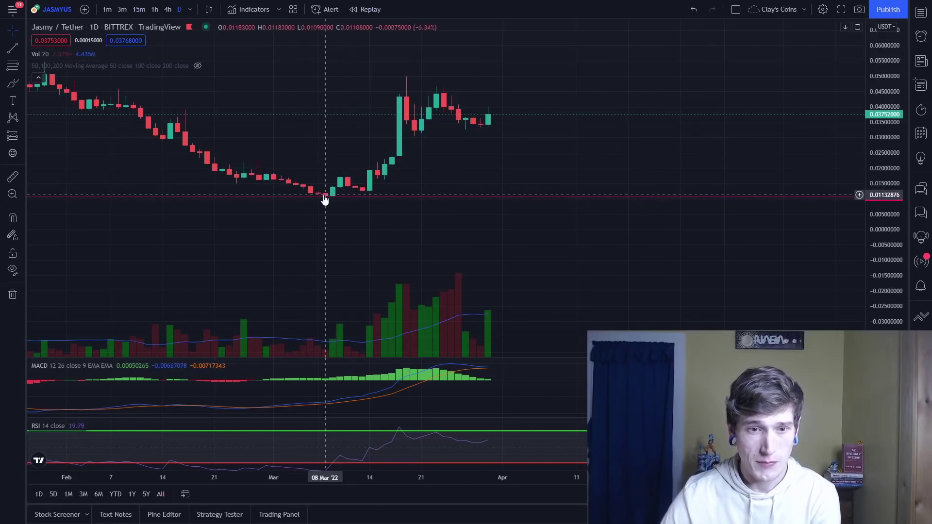
pyautogui.click(324, 197)
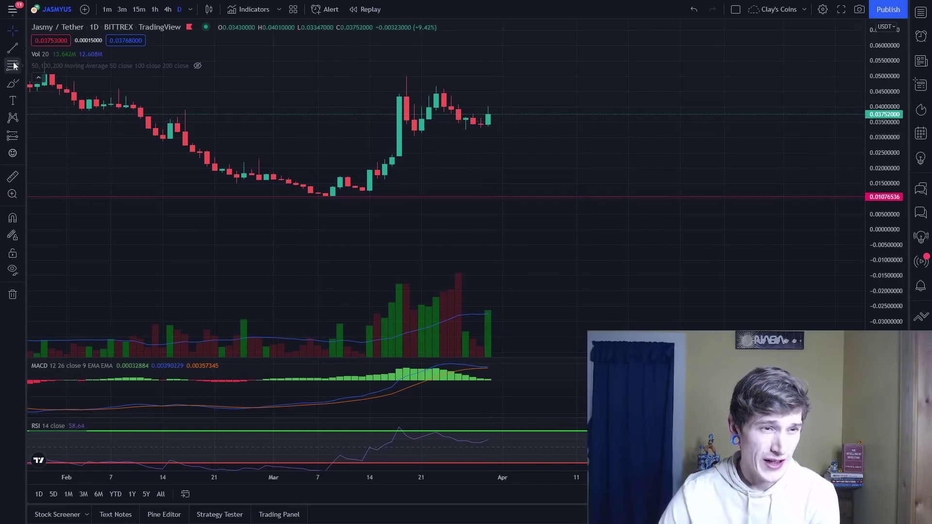
pyautogui.click(12, 177)
pyautogui.click(325, 196)
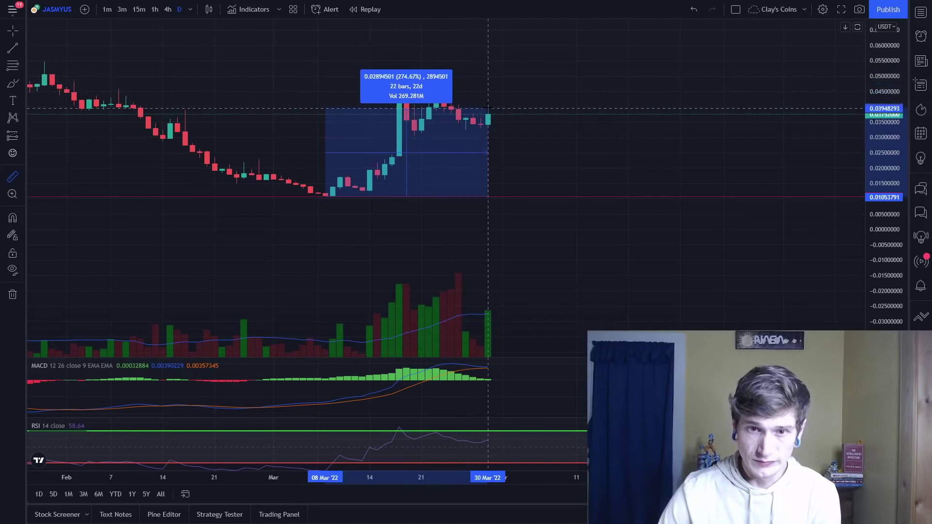
pyautogui.click(488, 112)
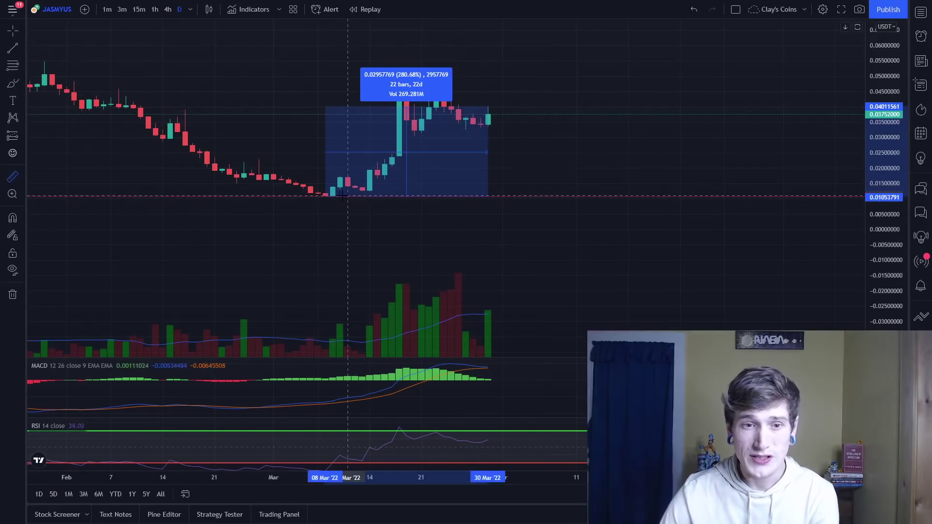
pyautogui.click(320, 196)
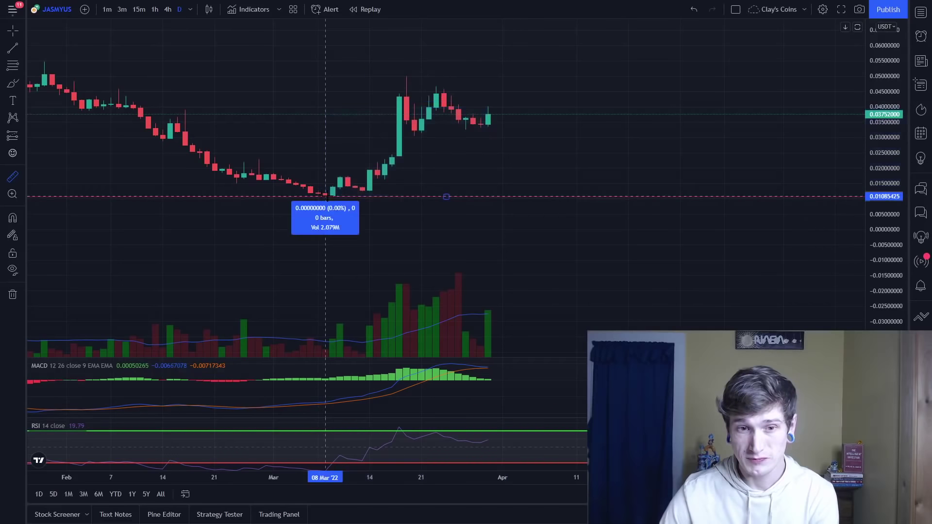
pyautogui.click(407, 77)
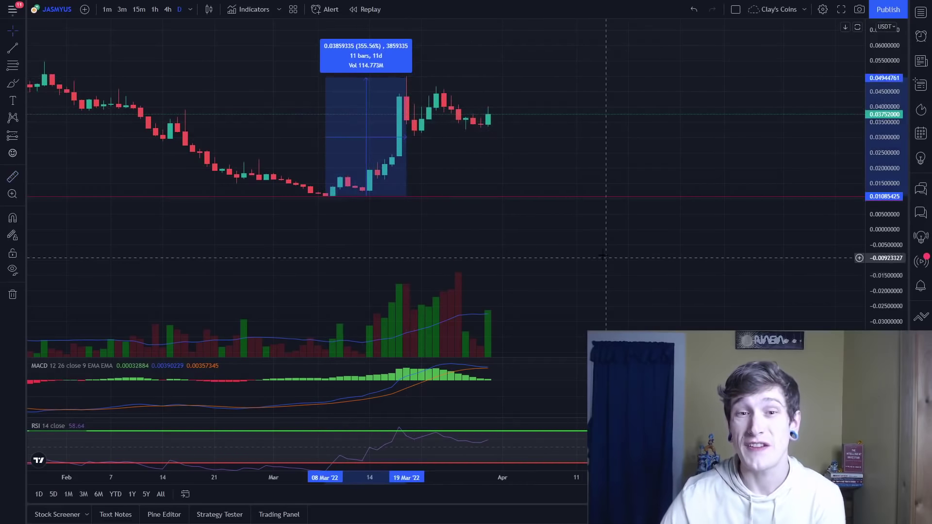
pyautogui.click(512, 137)
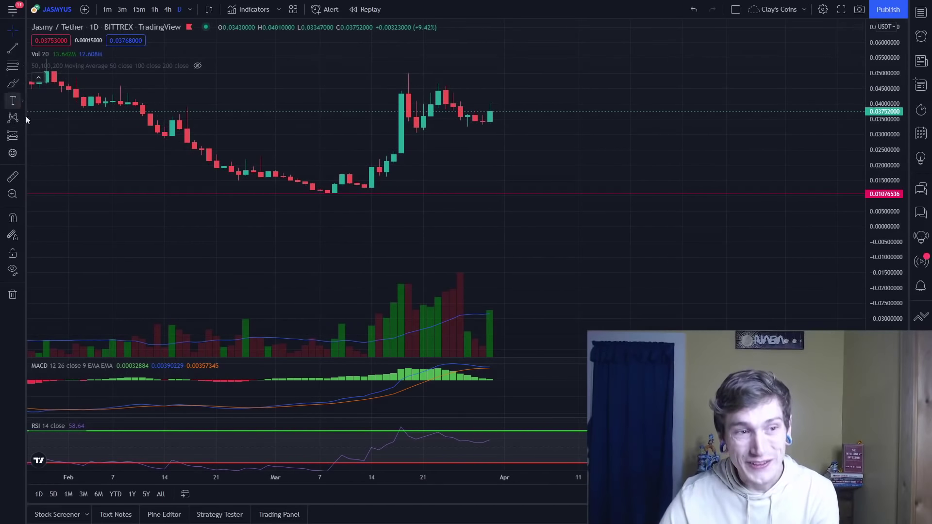
# Reach back to September 2021 with a compressed price scale, showing the October surge above 0.13; pick Trend Line.
pyautogui.scroll(-4, 473, 224)
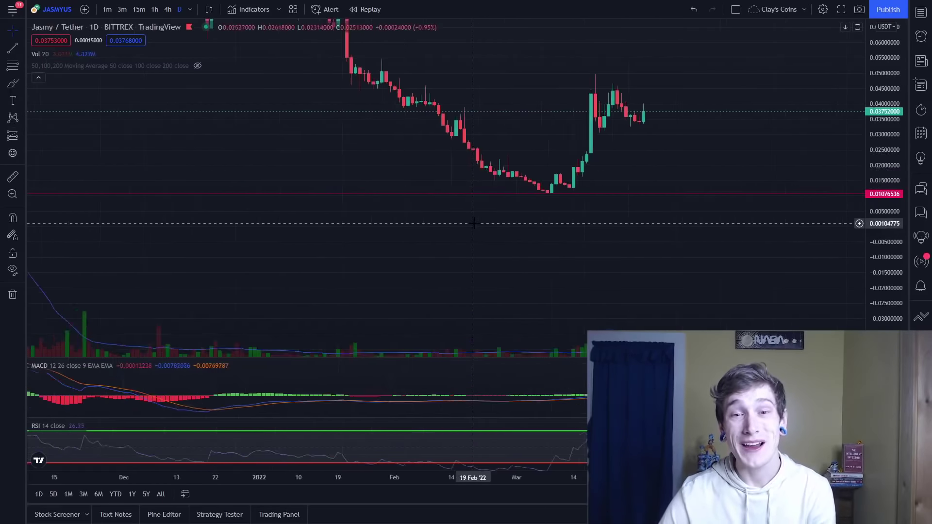
pyautogui.scroll(-1, 474, 223)
pyautogui.moveTo(883, 47); pyautogui.dragTo(884, 92)
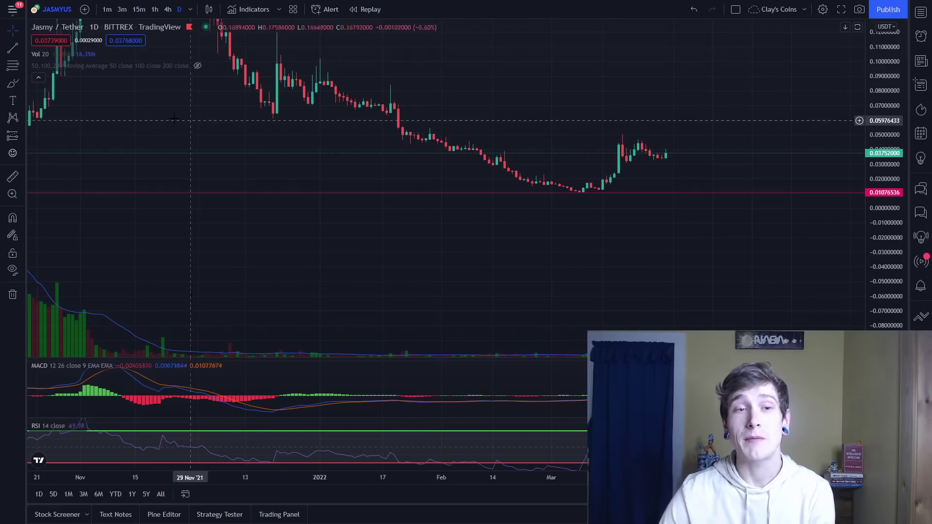
pyautogui.hscroll(-5, 319, 137)
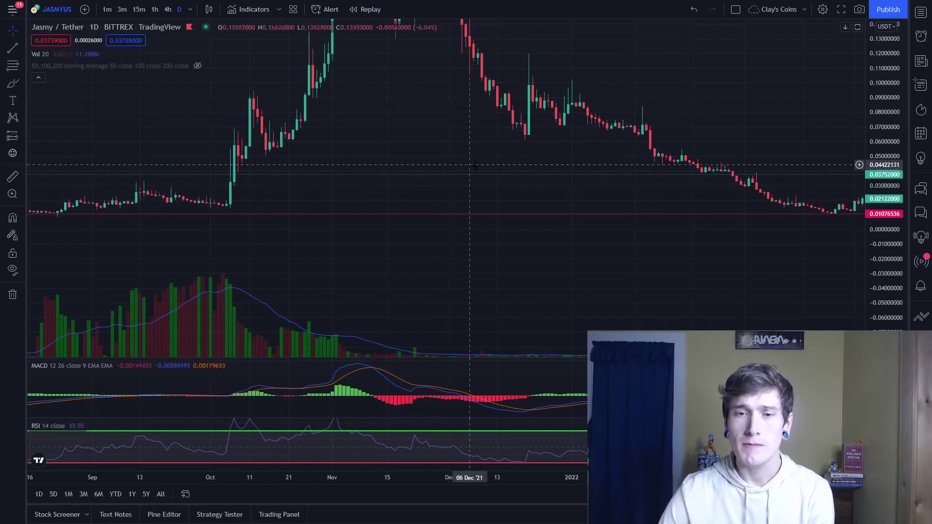
pyautogui.hscroll(4, 304, 160)
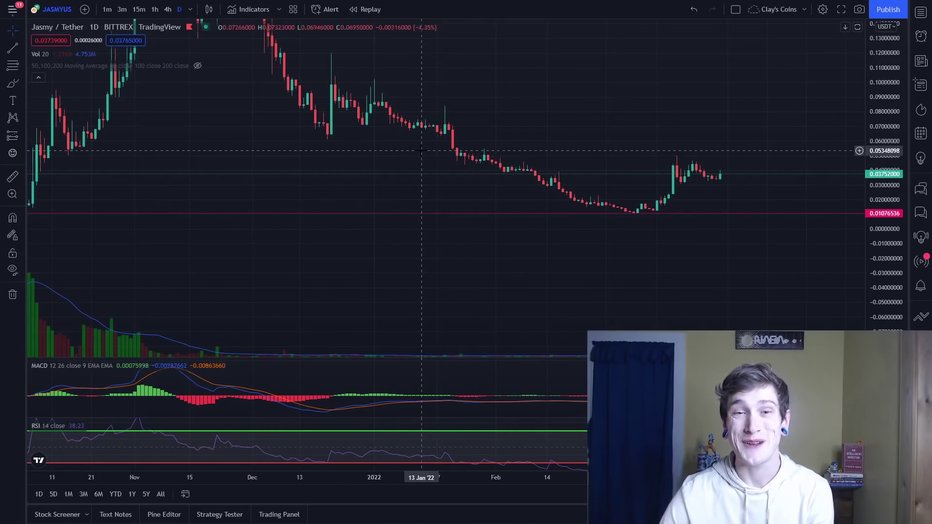
pyautogui.hscroll(-3, 429, 143)
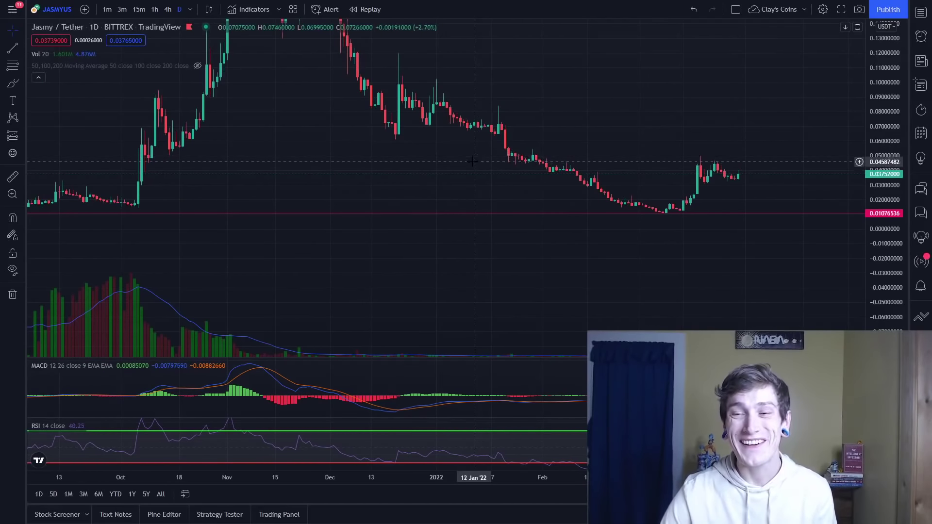
pyautogui.hscroll(3, 479, 160)
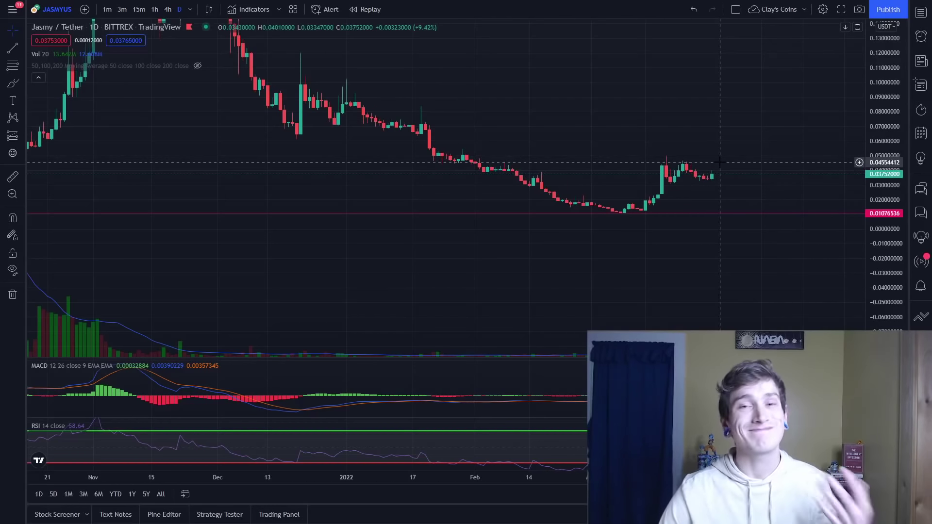
pyautogui.scroll(-3, 454, 224)
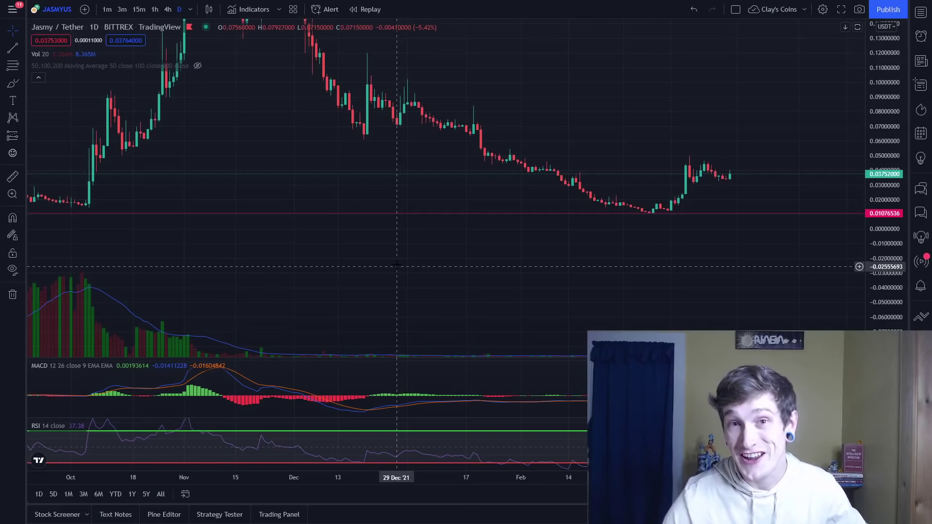
pyautogui.scroll(2, 407, 251)
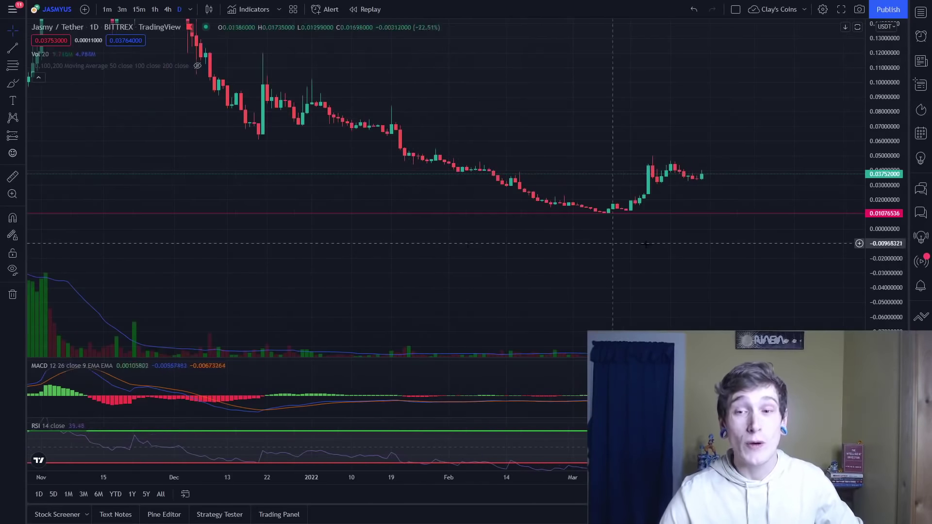
pyautogui.click(13, 47)
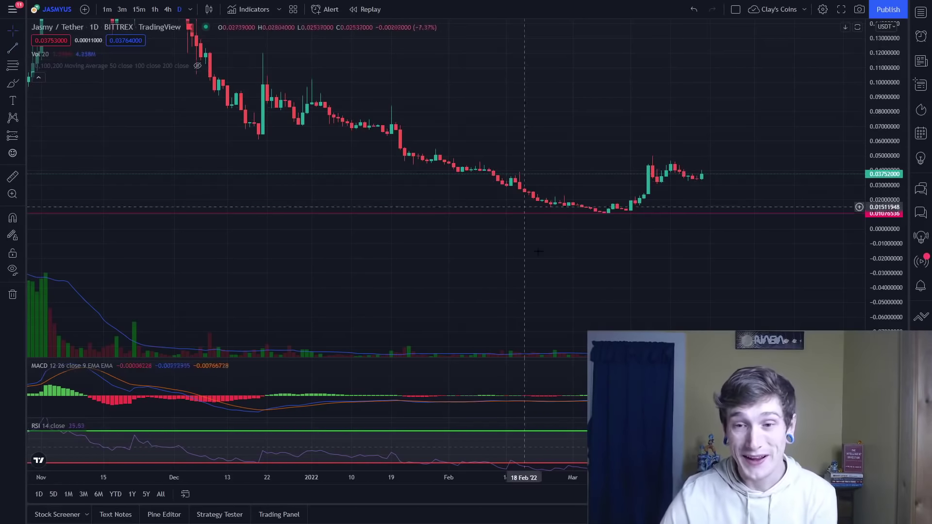
pyautogui.scroll(-3, 622, 294)
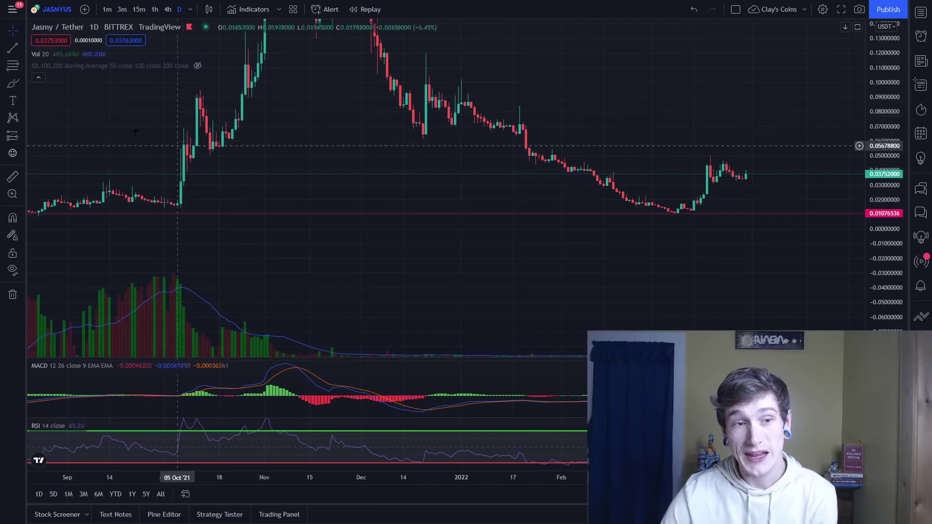
# Measure the four-day October breakout with the price range tool, then clear the measurement.
pyautogui.click(13, 177)
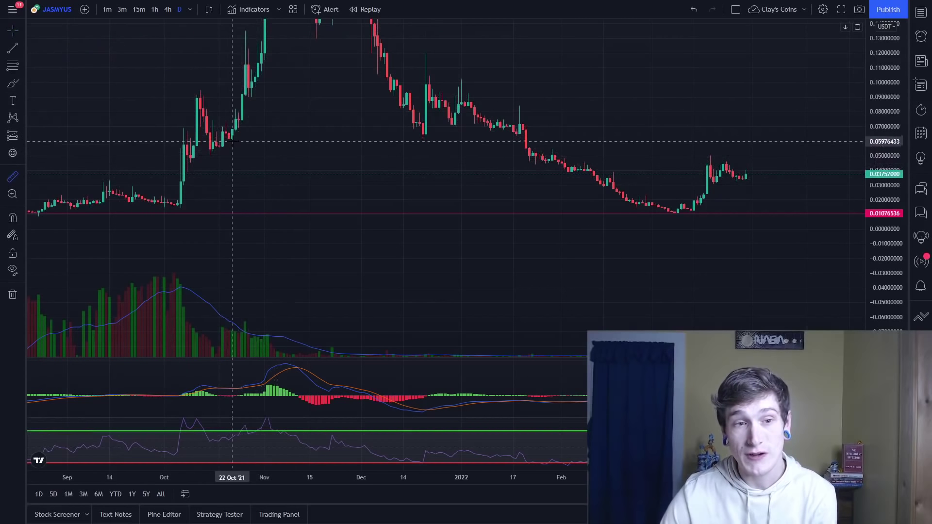
pyautogui.click(231, 140)
pyautogui.click(241, 93)
pyautogui.click(649, 291)
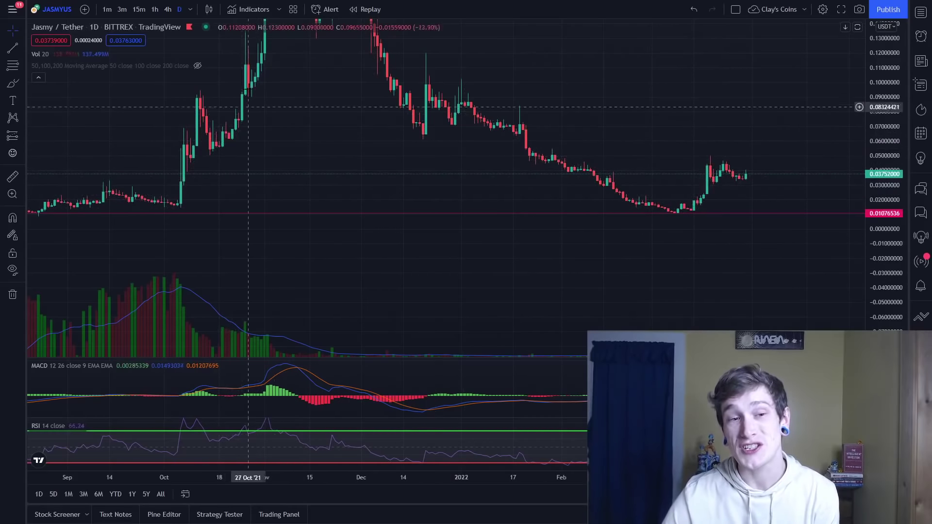
# Zoom out to fit the full November 2021 peak near 0.30 and the decline after it.
pyautogui.scroll(2, 727, 268)
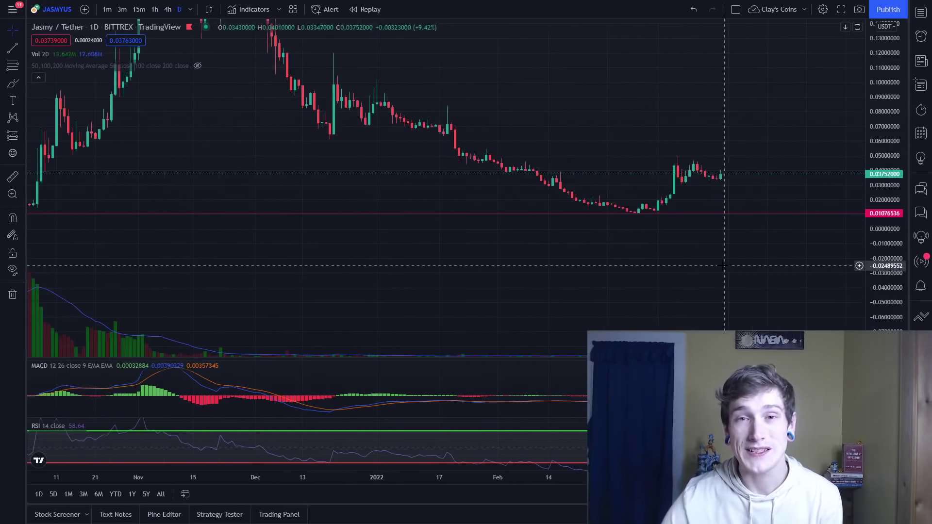
pyautogui.scroll(-5, 724, 266)
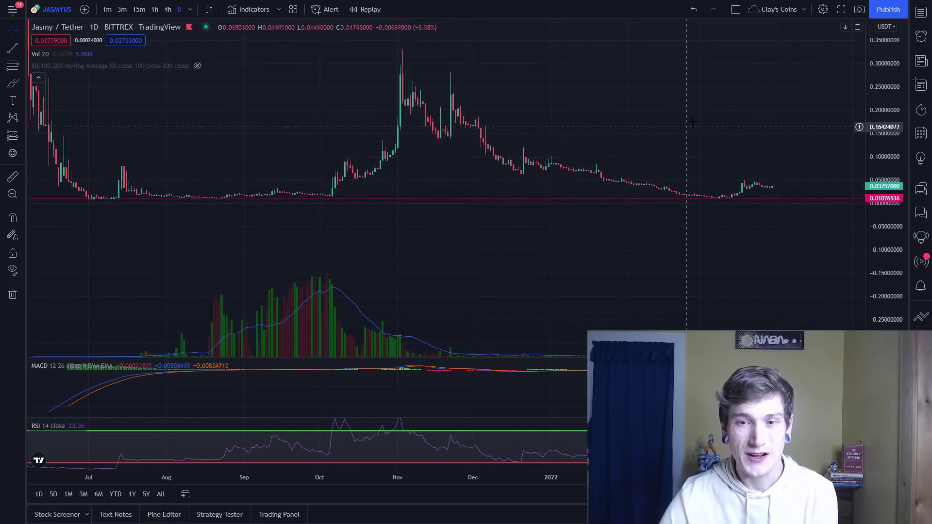
pyautogui.scroll(4, 691, 120)
pyautogui.hscroll(-3, 451, 95)
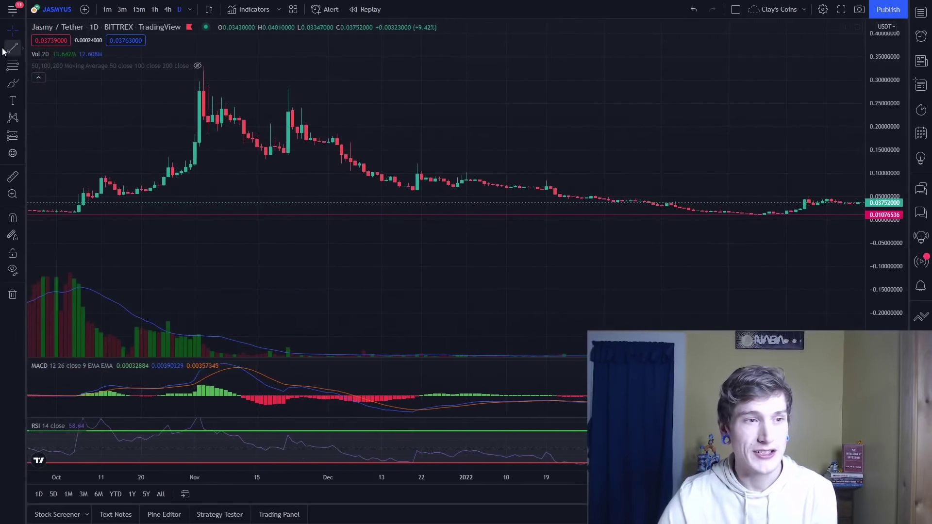
# Draw an extended line from the November peak toward recent candles, then delete it.
pyautogui.click(21, 48)
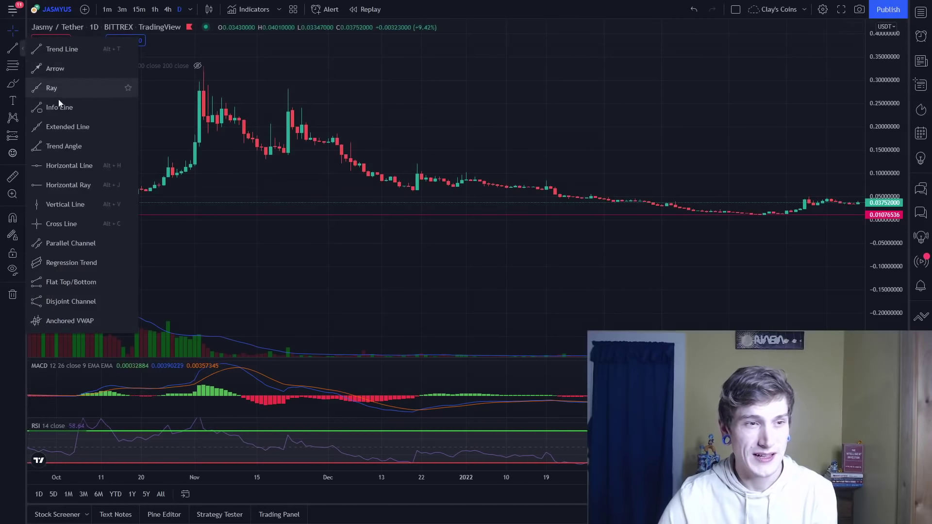
pyautogui.click(65, 128)
pyautogui.click(199, 89)
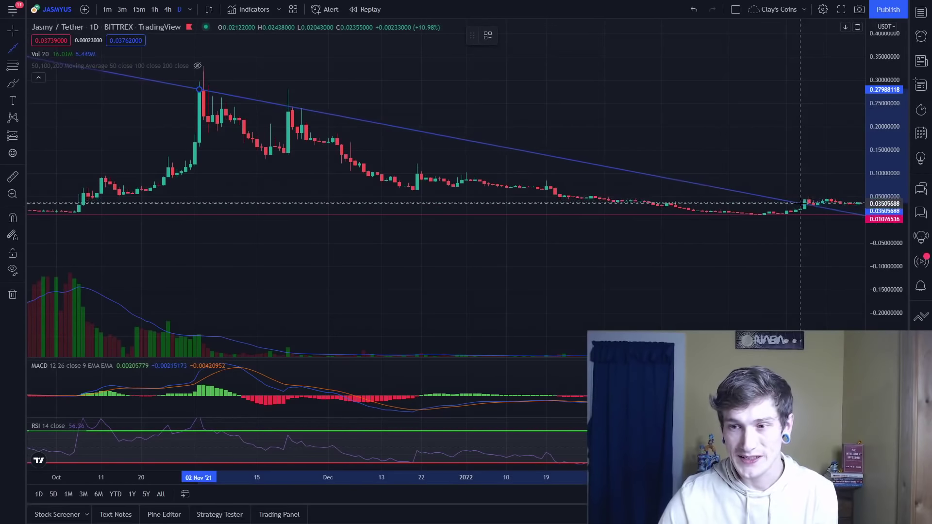
pyautogui.click(809, 222)
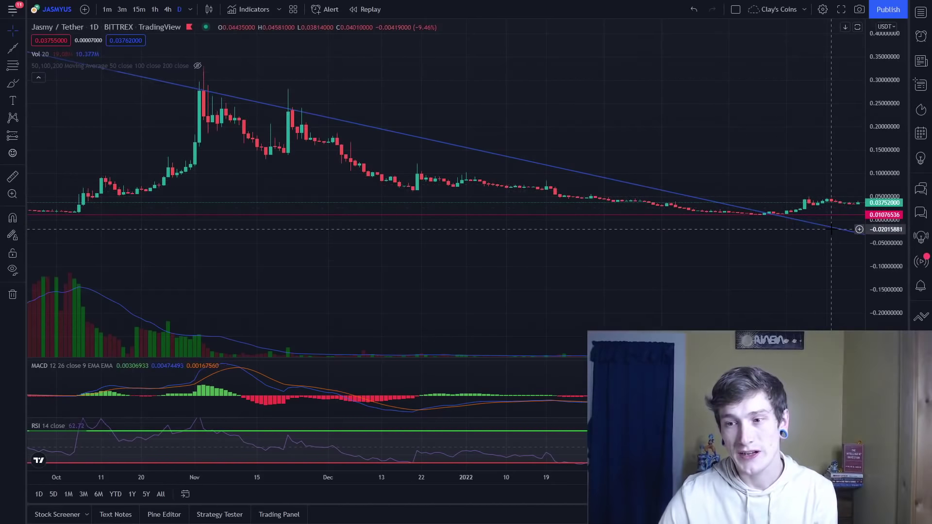
pyautogui.moveTo(833, 234)
pyautogui.mouseDown()
pyautogui.moveTo(844, 202)
pyautogui.moveTo(854, 202)
pyautogui.moveTo(623, 235)
pyautogui.moveTo(615, 194)
pyautogui.mouseUp()
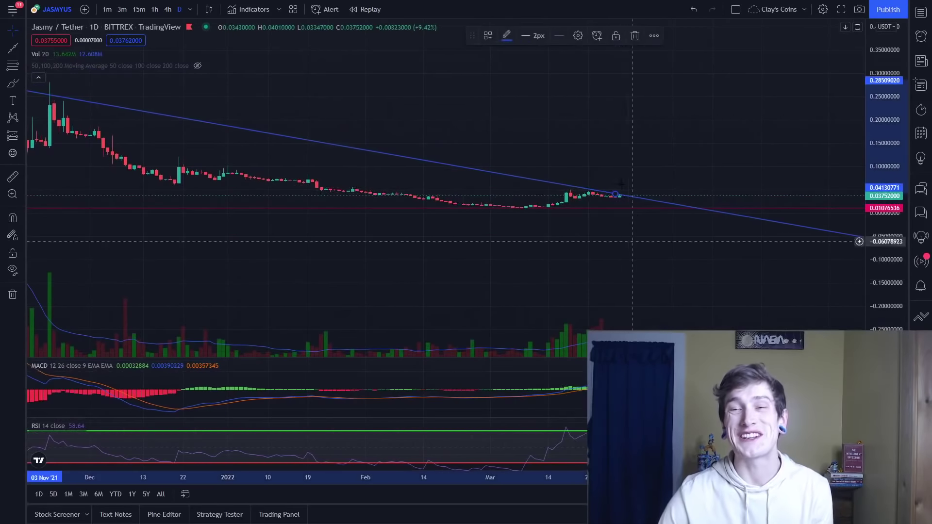
pyautogui.scroll(-2, 579, 120)
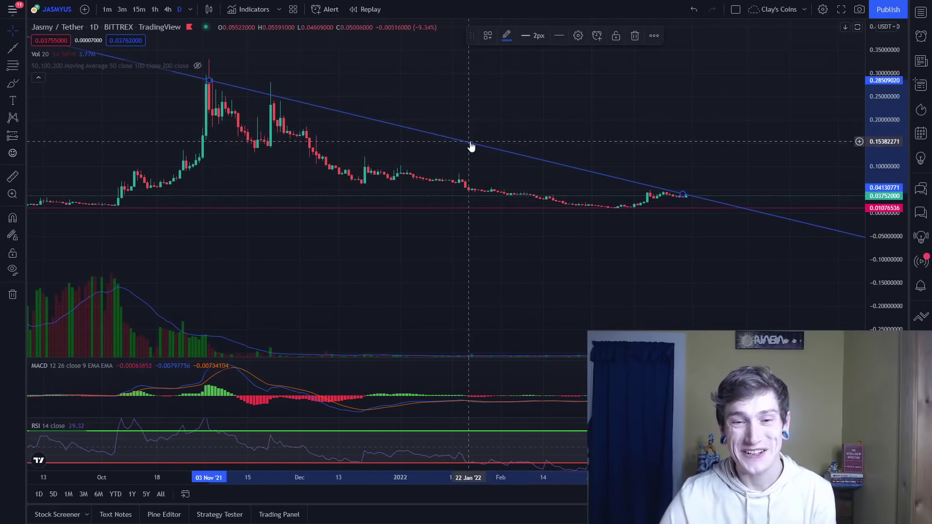
pyautogui.press('Delete')
# Stretch the price scale and pan so December through late March is in view.
pyautogui.scroll(3, 291, 116)
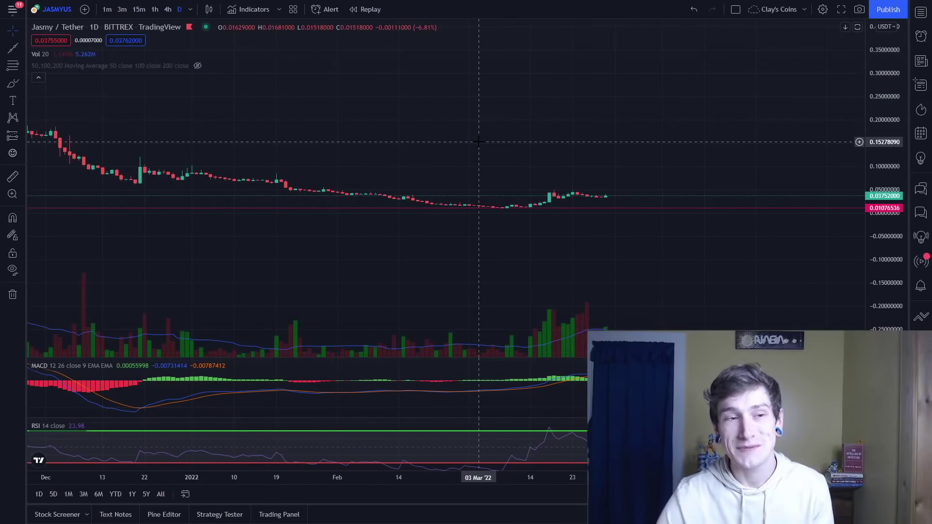
pyautogui.moveTo(897, 297); pyautogui.dragTo(883, 230)
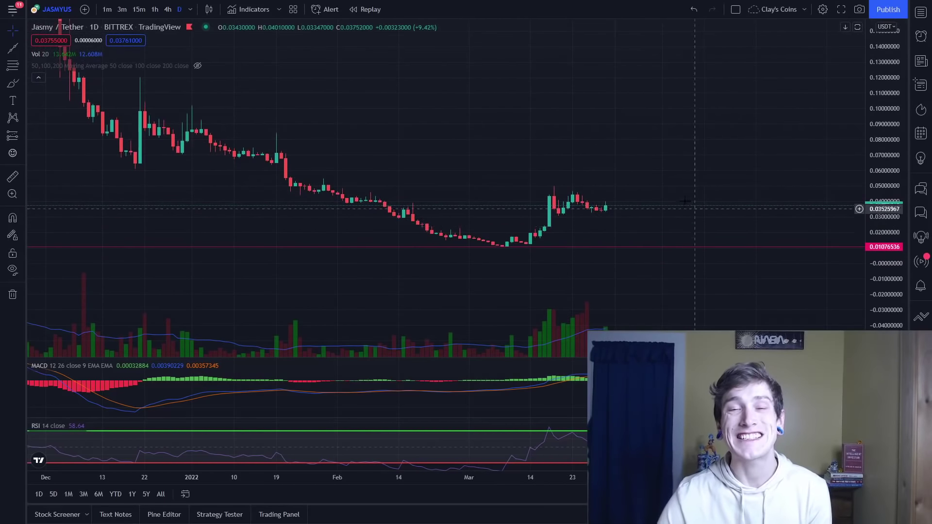
pyautogui.moveTo(619, 153); pyautogui.dragTo(393, 56)
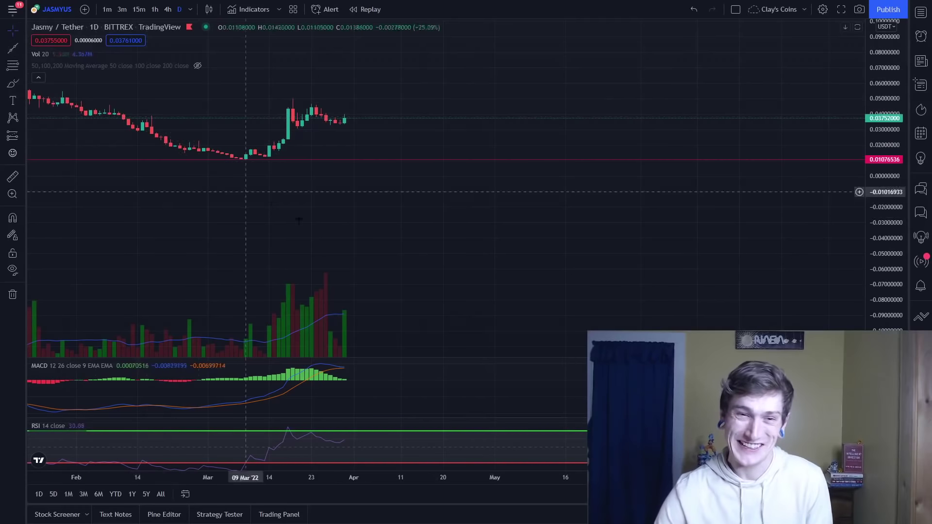
pyautogui.scroll(-4, 350, 203)
pyautogui.moveTo(393, 212); pyautogui.dragTo(423, 266)
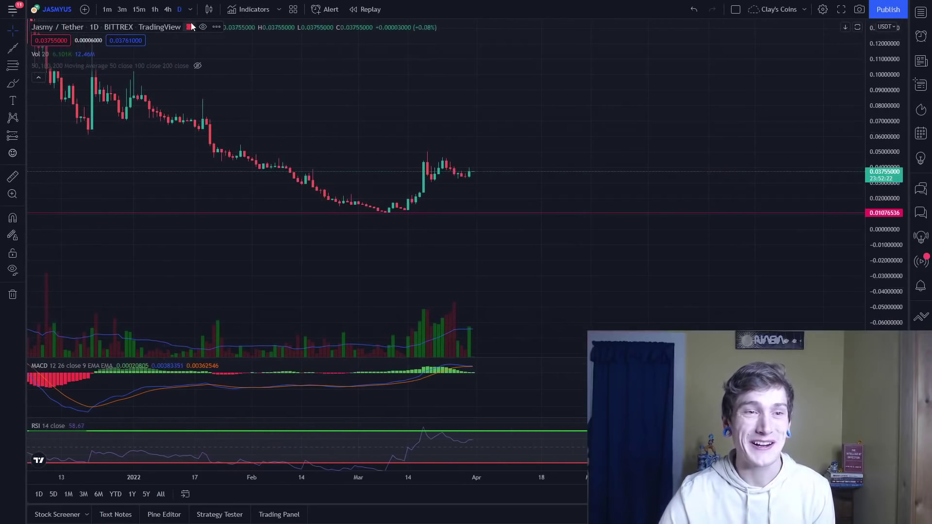
# Switch to 15-minute candles and stretch the price scale to fill the chart height.
pyautogui.click(139, 9)
pyautogui.moveTo(895, 317); pyautogui.dragTo(895, 203)
pyautogui.scroll(3, 297, 127)
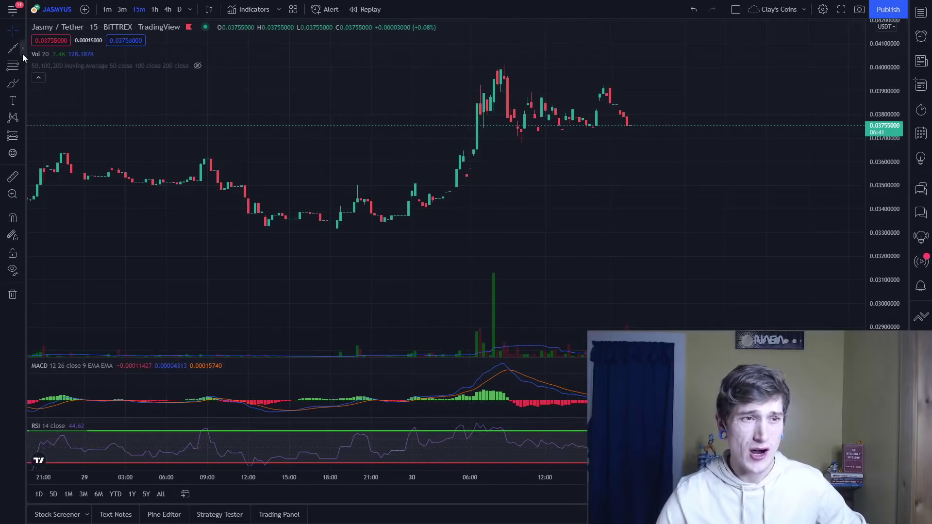
# Pick Trend Line and anchor it at the RSI peak, restarting once after Escape.
pyautogui.click(22, 51)
pyautogui.click(47, 49)
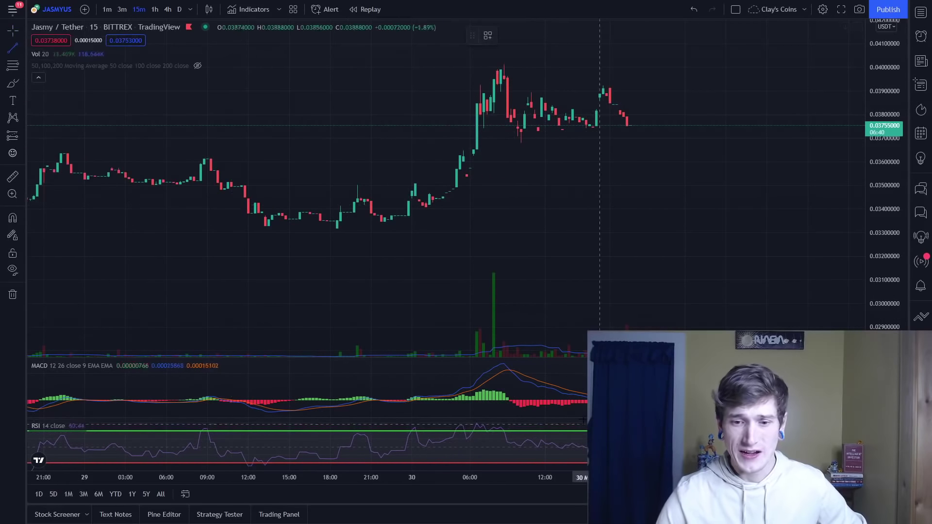
pyautogui.click(477, 421)
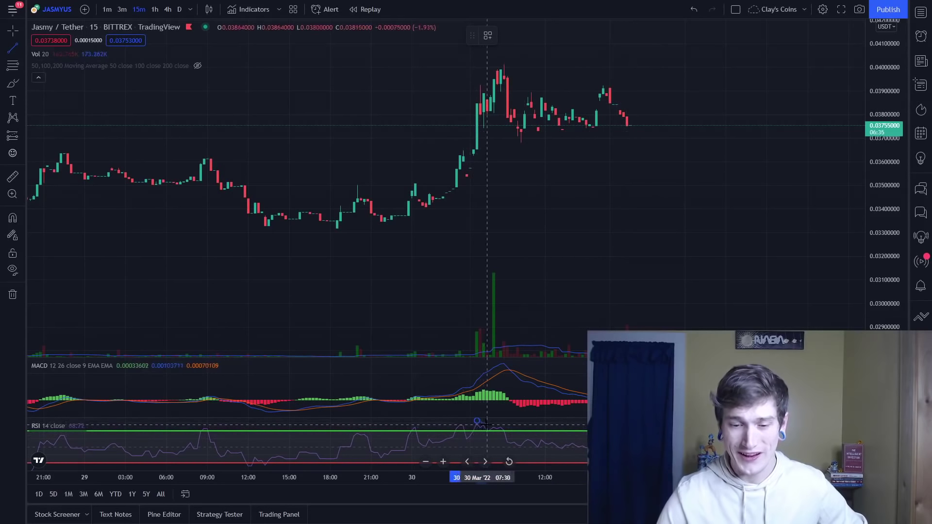
pyautogui.press('Escape')
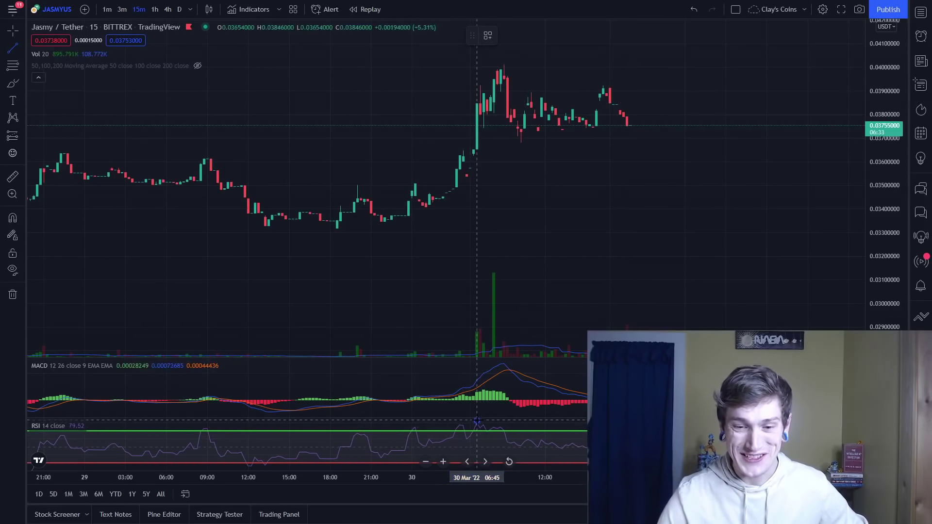
pyautogui.click(477, 421)
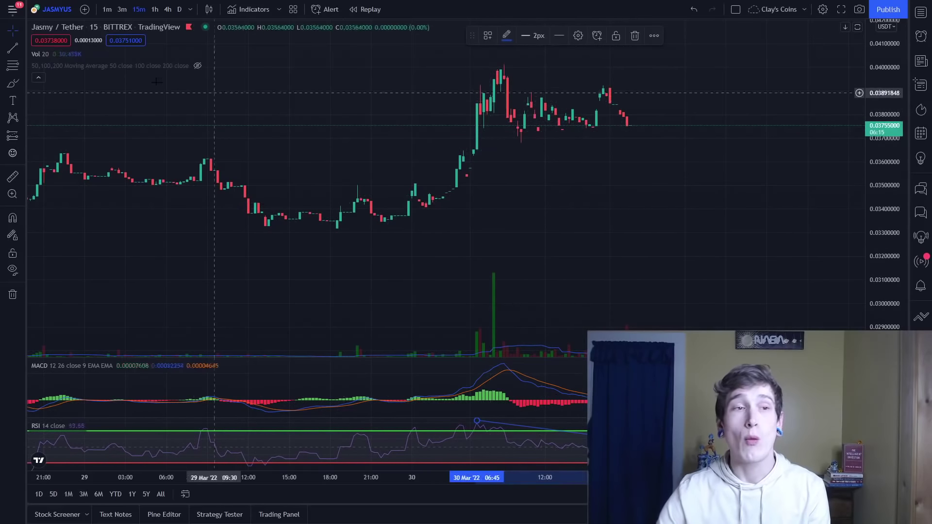
pyautogui.click(13, 47)
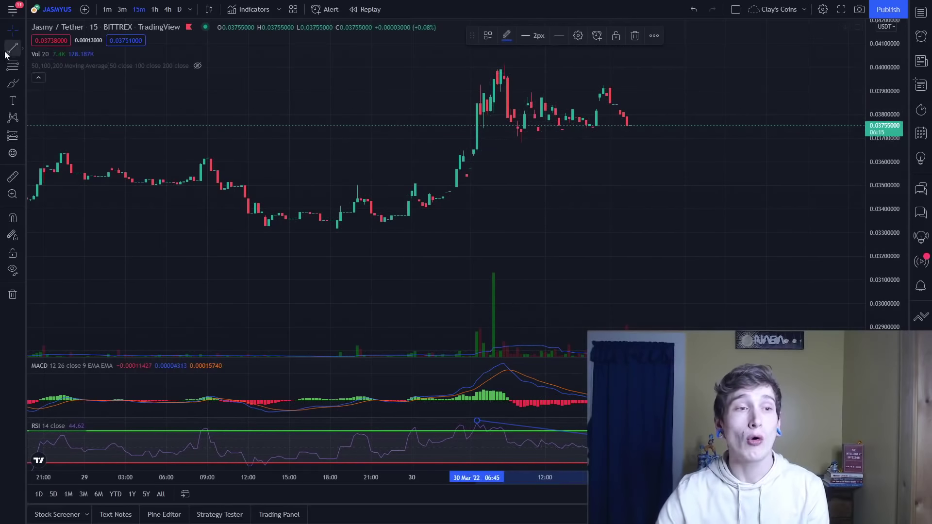
pyautogui.click(477, 51)
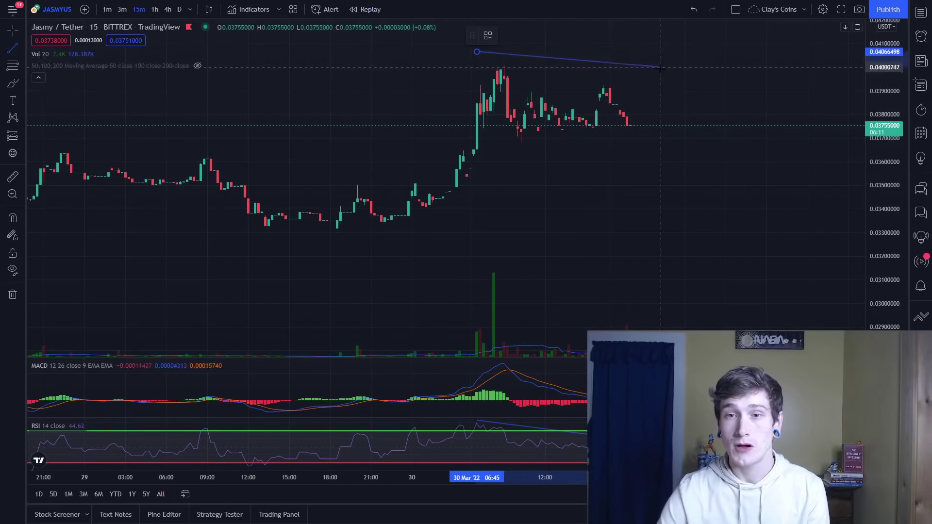
pyautogui.click(637, 125)
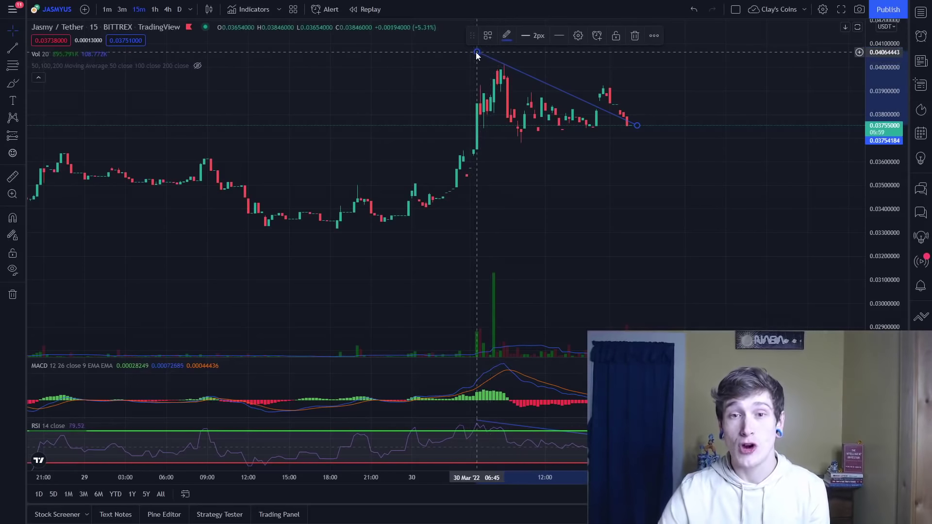
pyautogui.moveTo(478, 52); pyautogui.dragTo(479, 103)
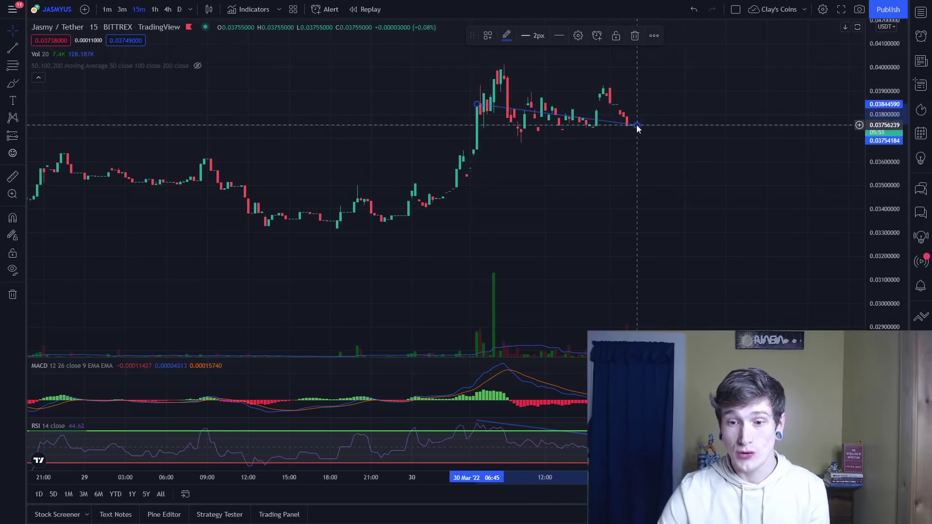
pyautogui.moveTo(637, 127); pyautogui.dragTo(628, 126)
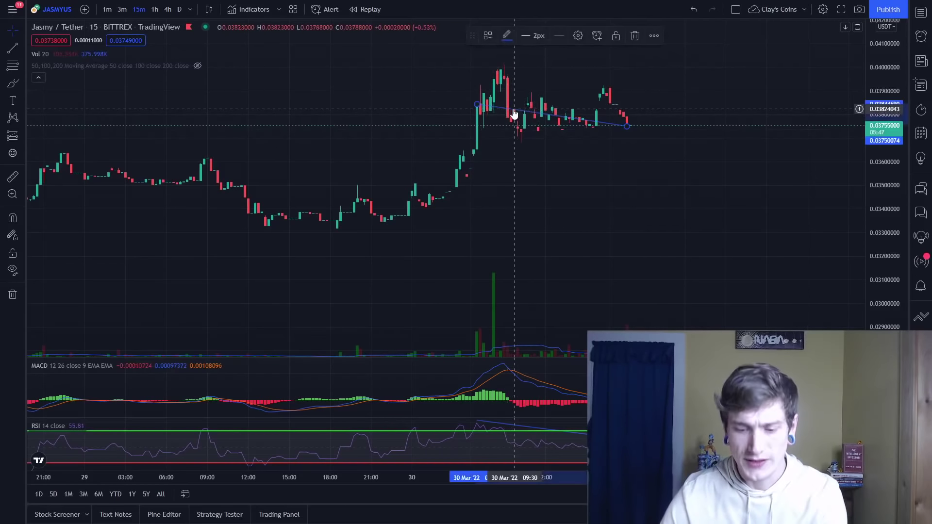
pyautogui.press('Delete')
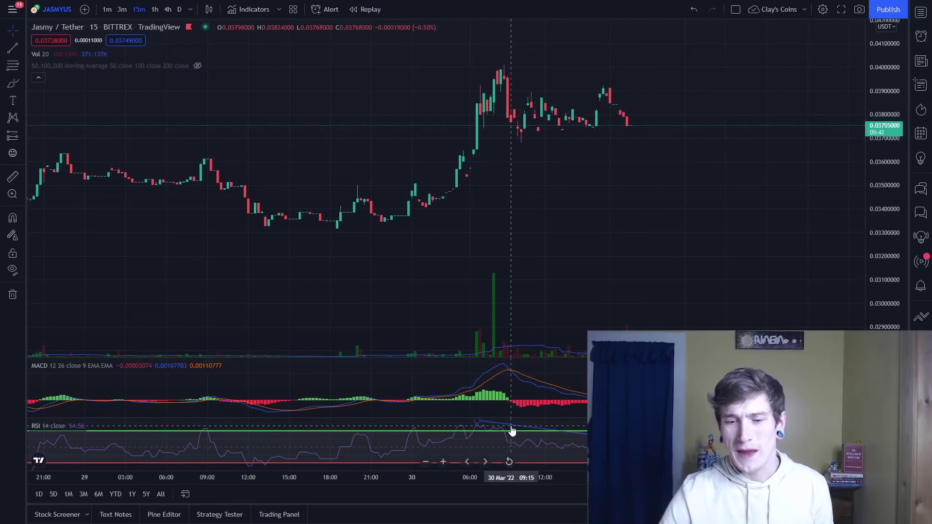
pyautogui.click(513, 430)
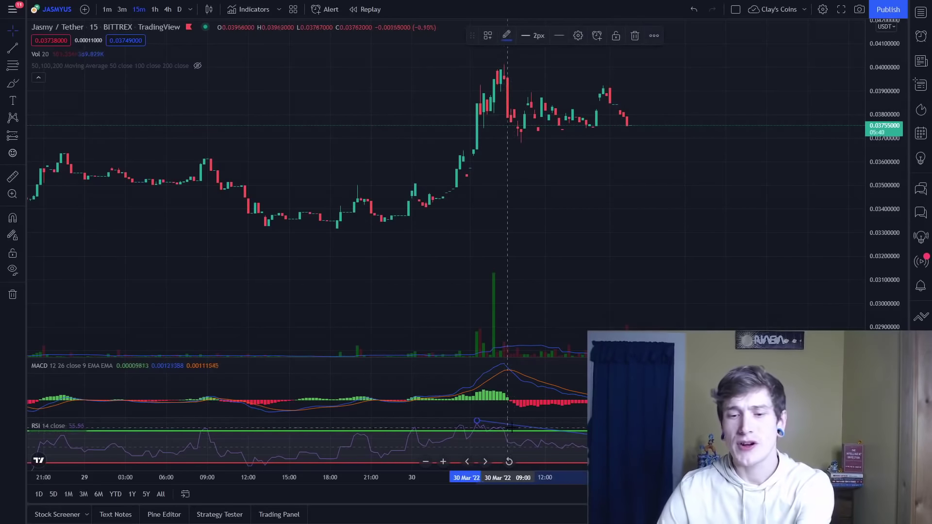
# Delete the selected trend line from the RSI pane of the 15-minute chart.
pyautogui.press('Delete')
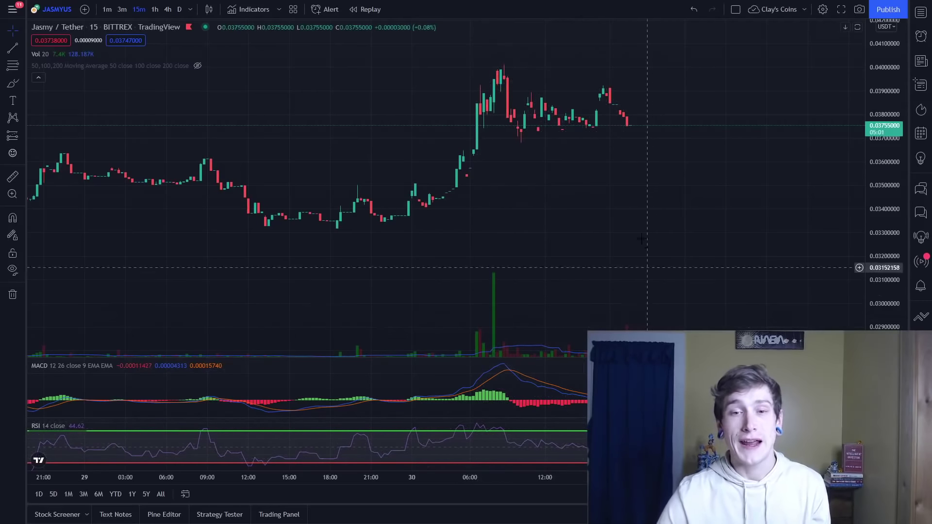
# Sketch a hypothetical upward price path with the brush, then delete it.
pyautogui.hscroll(5, 640, 191)
pyautogui.hscroll(-5, 516, 216)
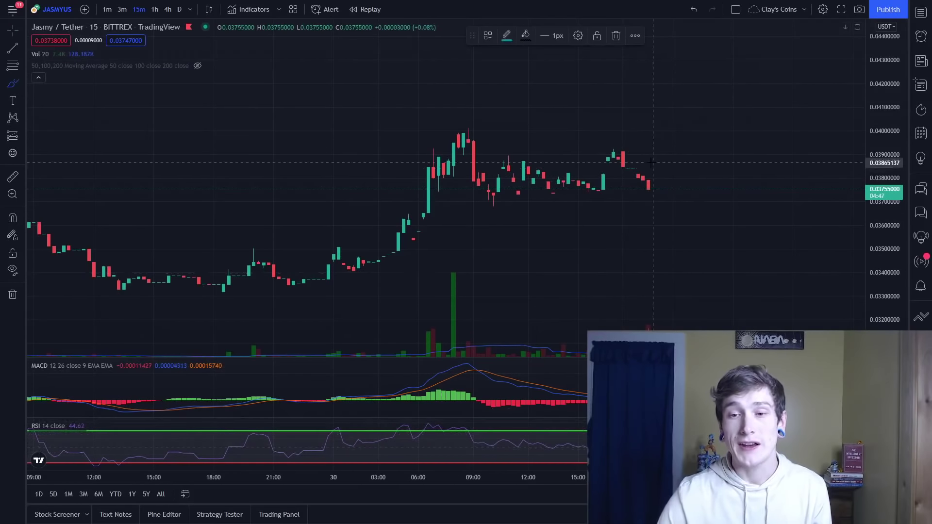
pyautogui.moveTo(653, 185); pyautogui.dragTo(833, 36)
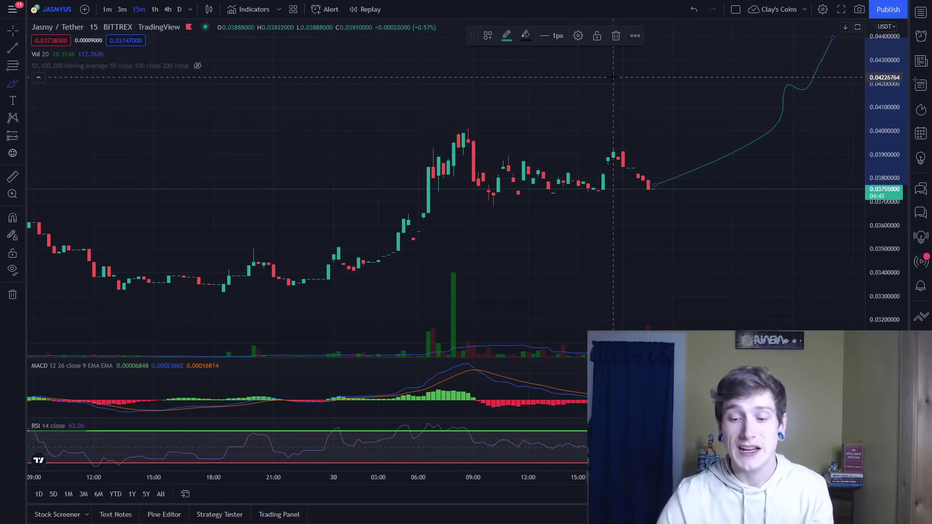
pyautogui.press('Delete')
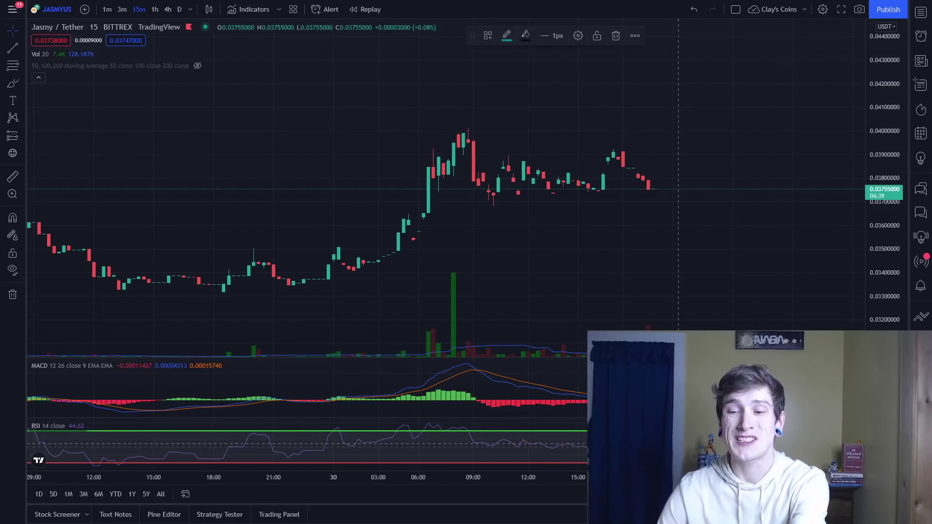
# Switch to 1-hour candles and compress the price scale to show 22–30 March.
pyautogui.moveTo(721, 312); pyautogui.dragTo(539, 267)
pyautogui.click(154, 9)
pyautogui.moveTo(886, 203); pyautogui.dragTo(886, 260)
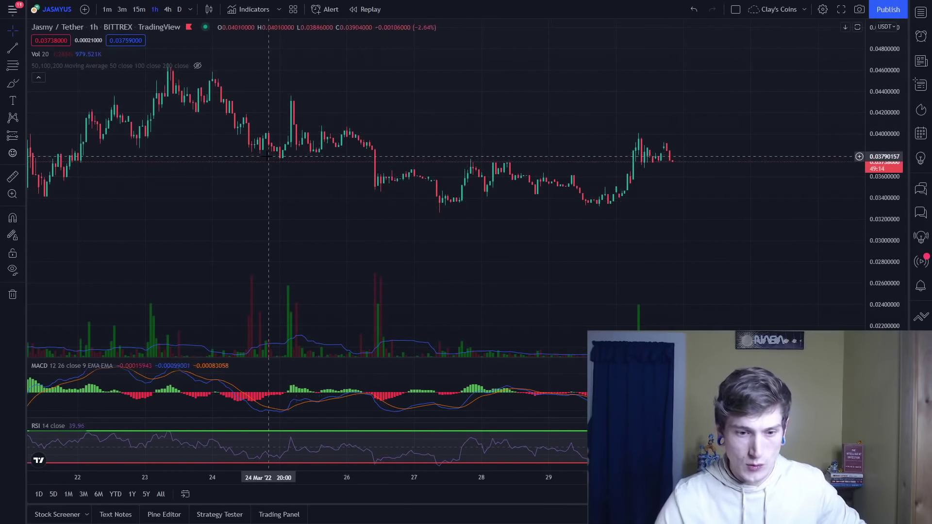
# Zoom out and compress the 1-hour chart to show 14–26 March, including the climb to about 0.05.
pyautogui.moveTo(264, 221); pyautogui.dragTo(445, 239)
pyautogui.scroll(-5, 445, 238)
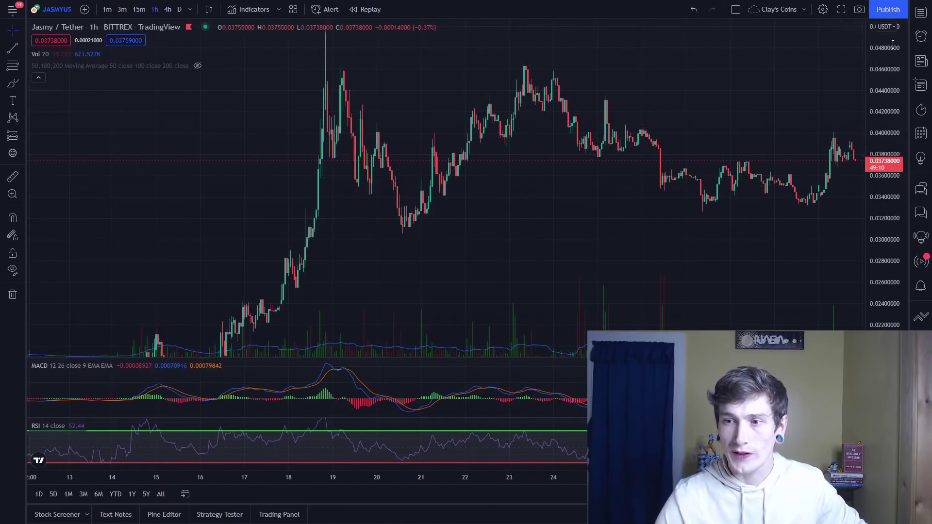
pyautogui.moveTo(892, 48); pyautogui.dragTo(891, 146)
pyautogui.moveTo(761, 254); pyautogui.dragTo(684, 246)
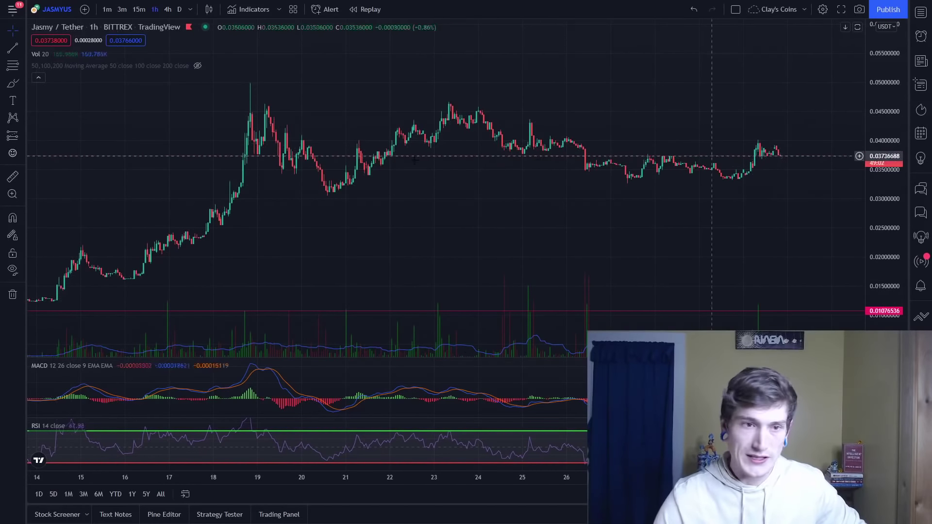
pyautogui.click(19, 53)
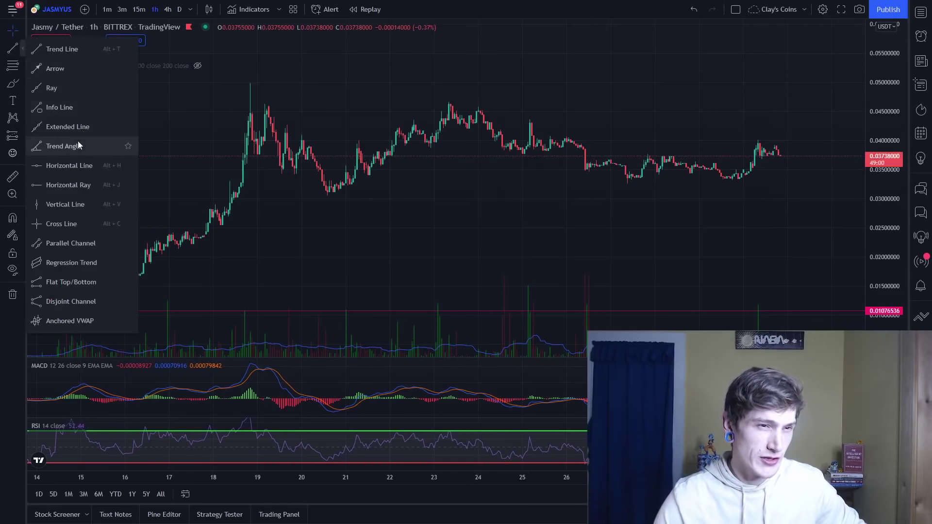
pyautogui.click(72, 125)
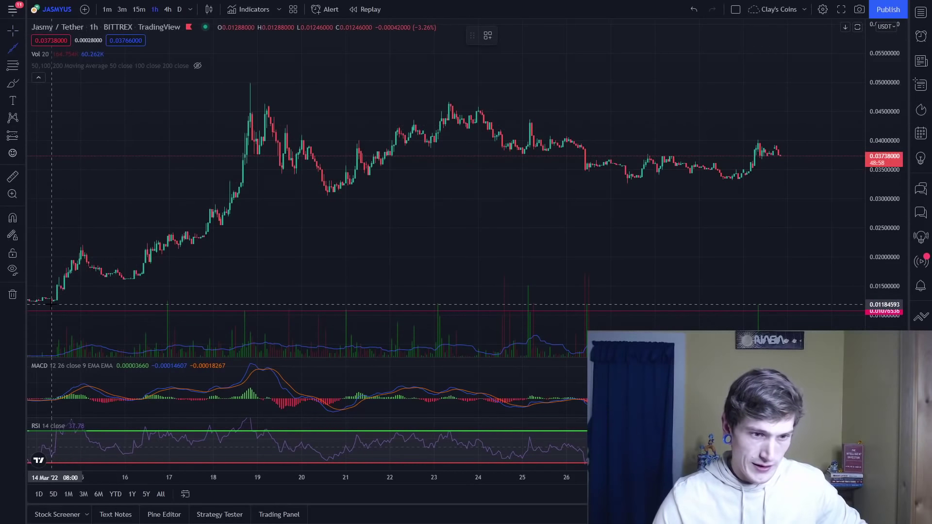
pyautogui.click(51, 304)
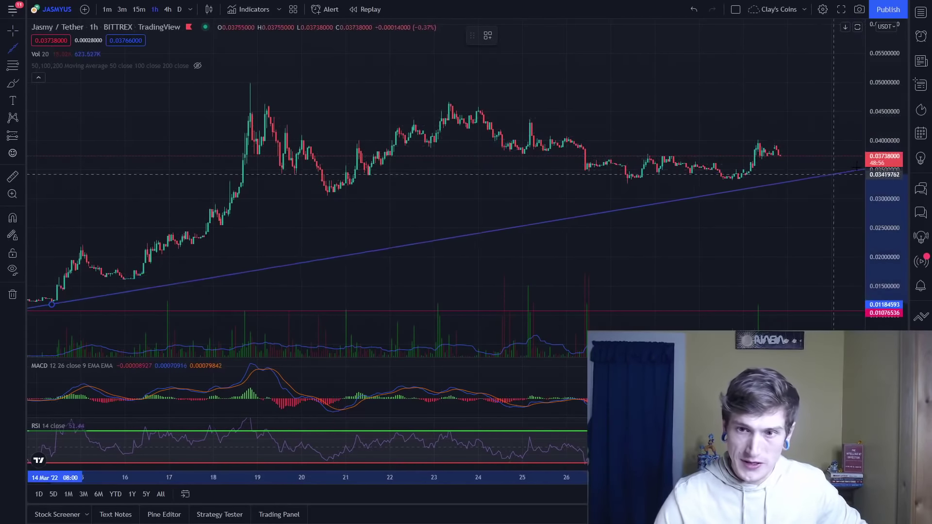
pyautogui.click(839, 163)
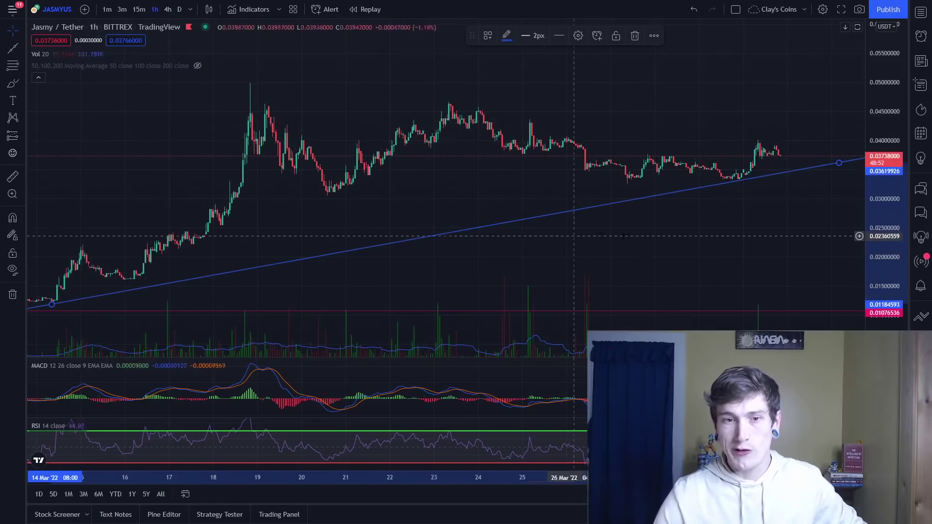
pyautogui.click(635, 237)
pyautogui.scroll(-5, 636, 237)
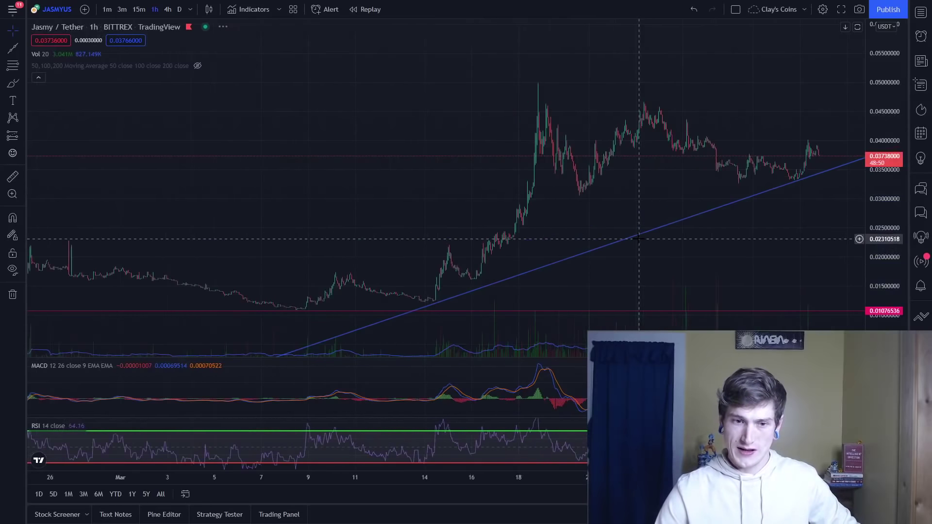
pyautogui.scroll(3, 639, 238)
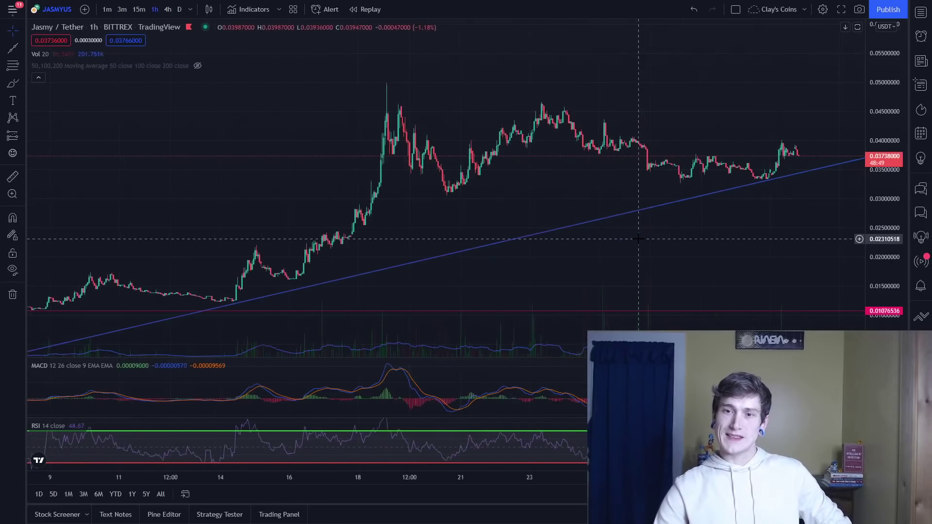
pyautogui.click(19, 49)
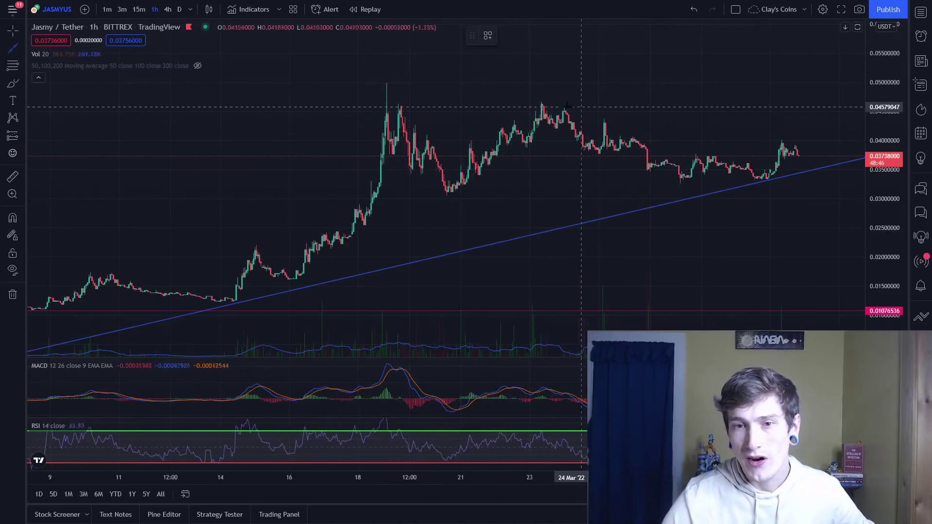
pyautogui.click(544, 103)
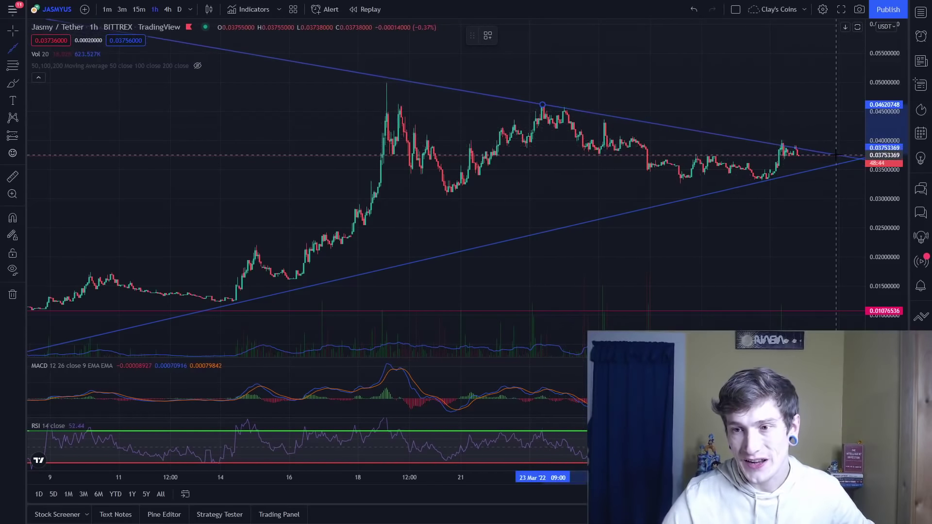
pyautogui.press('Escape')
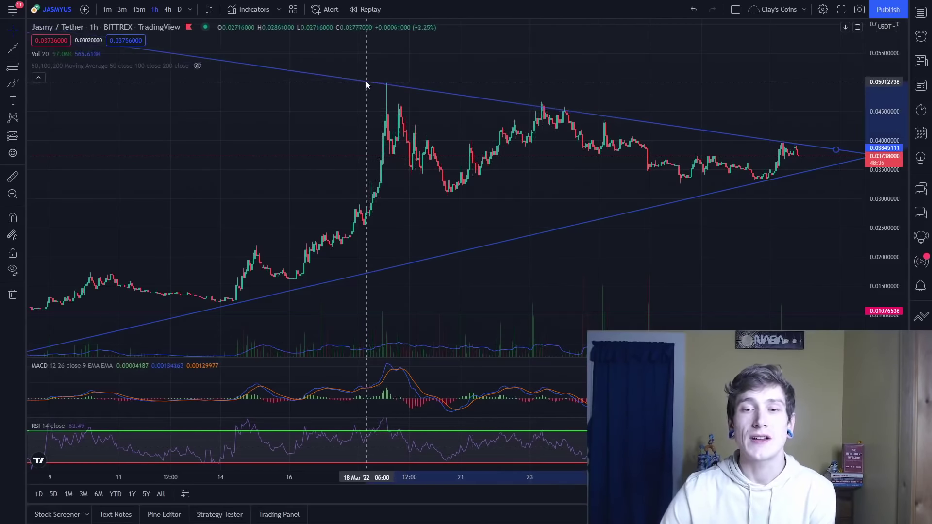
pyautogui.hotkey('alt', 't')
pyautogui.click(285, 306)
pyautogui.click(453, 130)
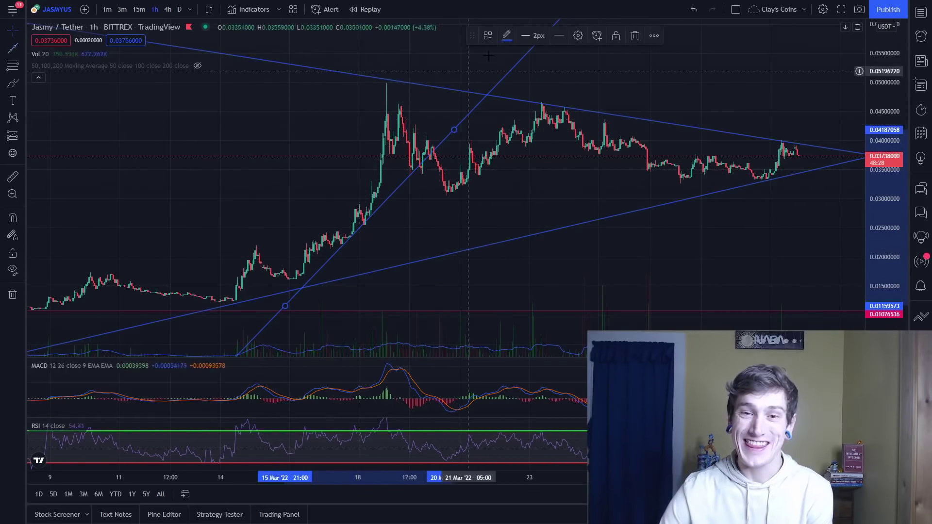
pyautogui.press('Delete')
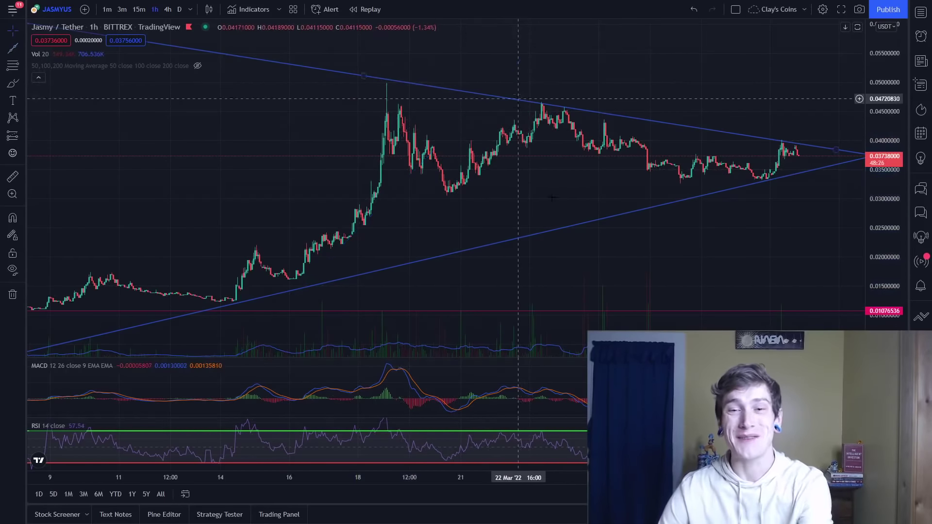
pyautogui.moveTo(650, 287); pyautogui.dragTo(636, 248)
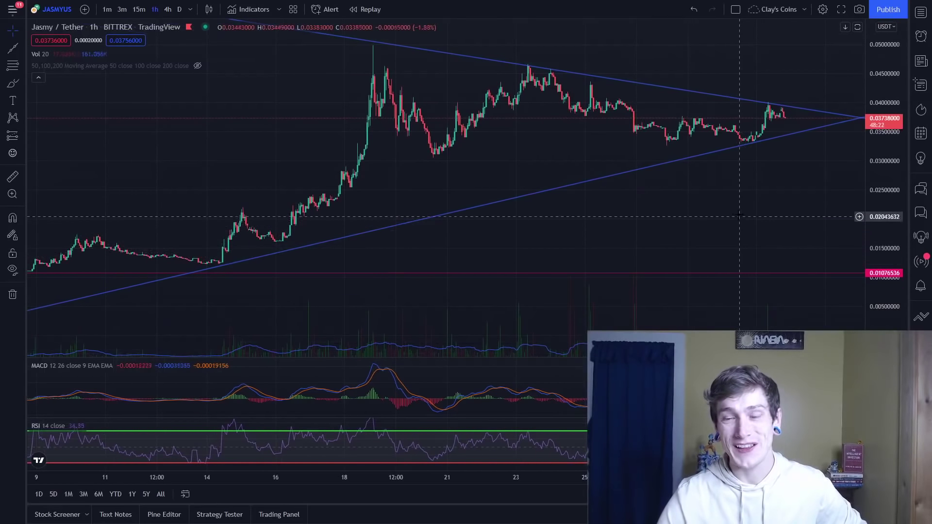
# Pan the 1-hour chart to show dates up to the 30th and select the lower rising trend line.
pyautogui.scroll(1, 727, 217)
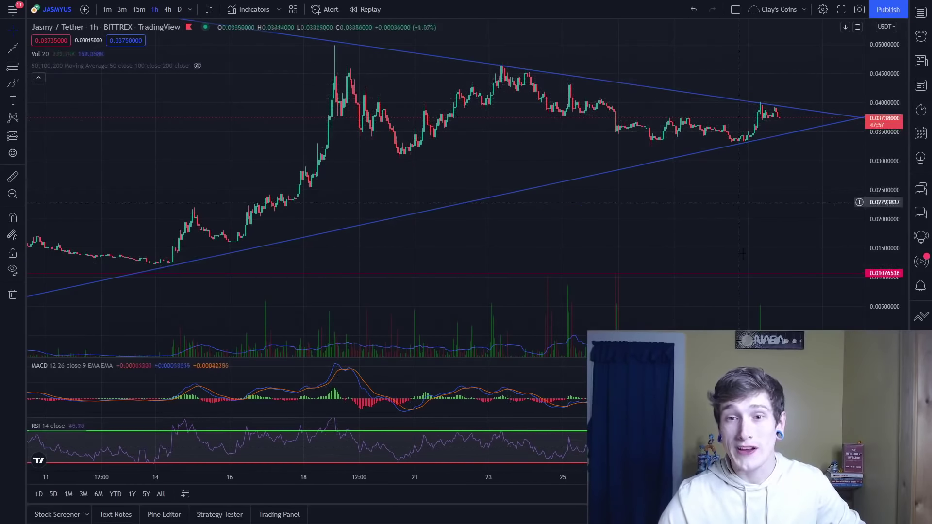
pyautogui.moveTo(625, 228); pyautogui.dragTo(419, 228)
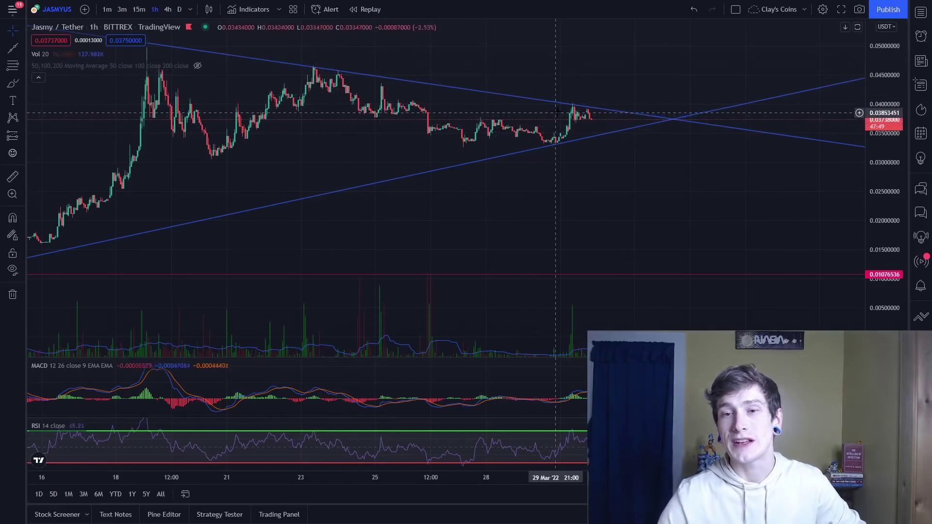
pyautogui.moveTo(305, 138); pyautogui.dragTo(327, 169)
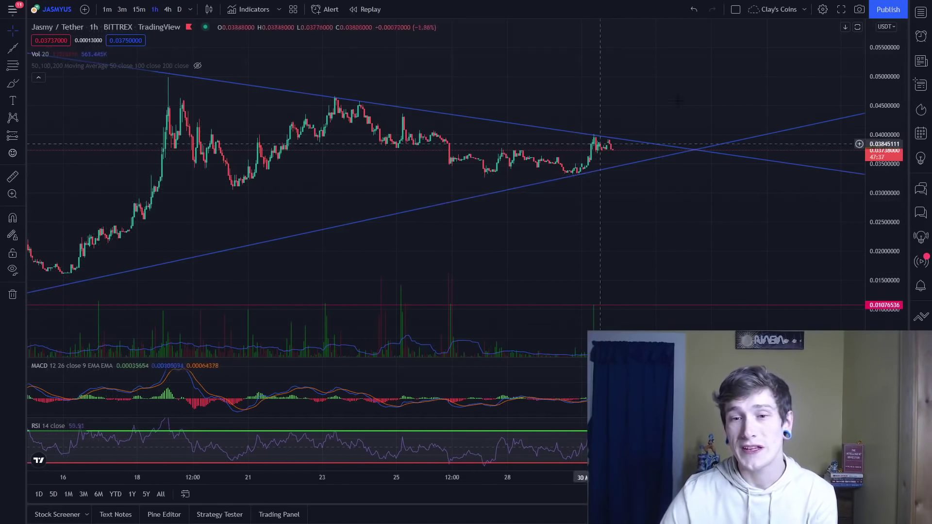
pyautogui.scroll(1, 558, 203)
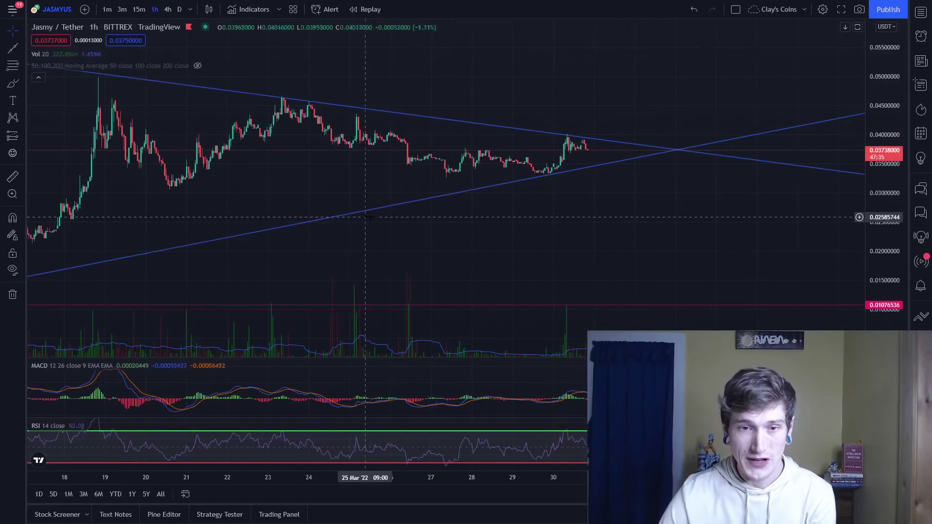
pyautogui.click(235, 236)
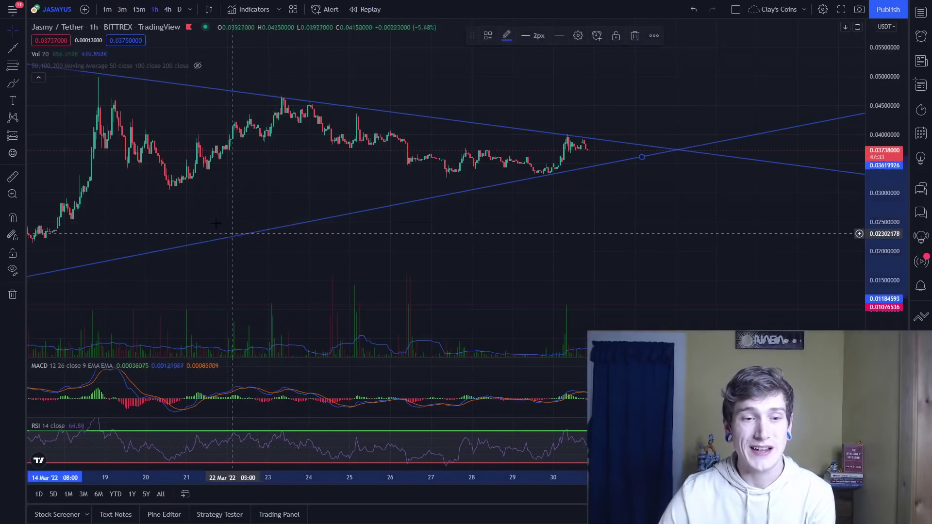
# Draw a falling trend line from the 22 Mar low, adjusting both ends to parallel the resistance.
pyautogui.click(24, 49)
pyautogui.click(45, 53)
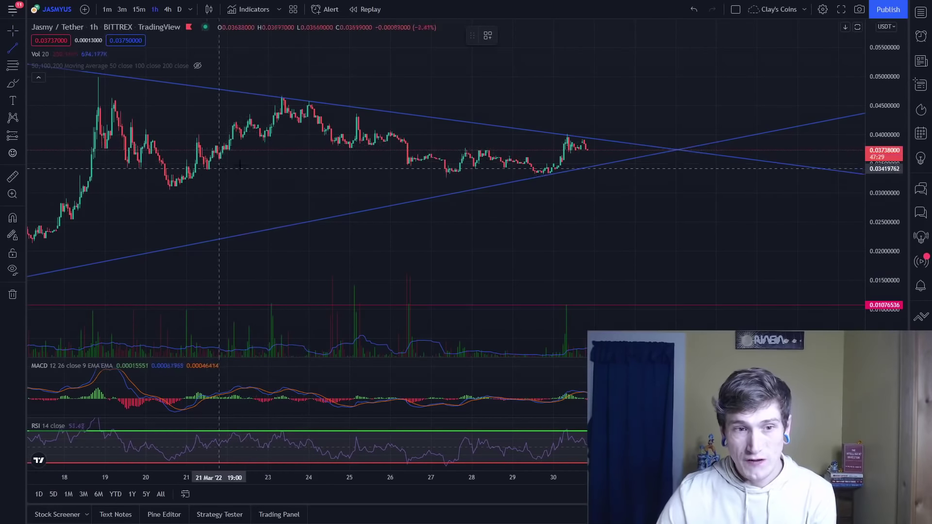
pyautogui.click(246, 141)
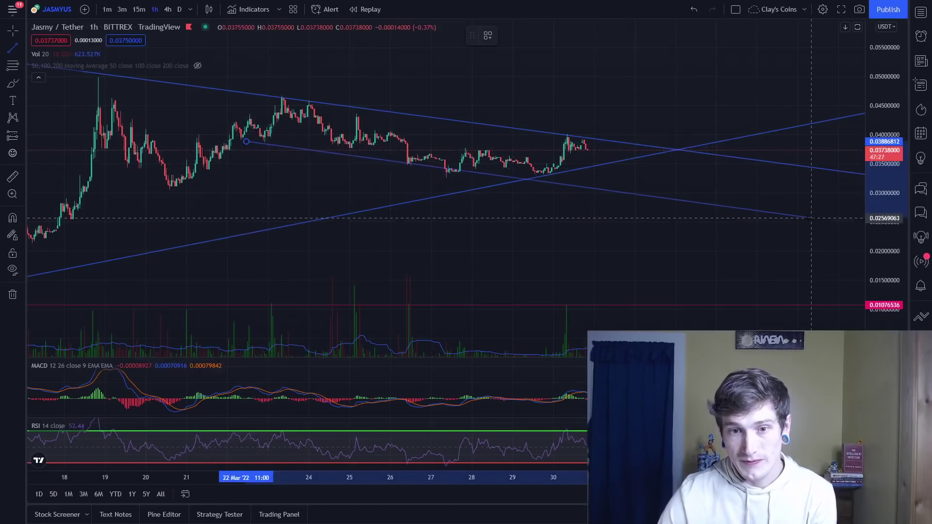
pyautogui.click(783, 199)
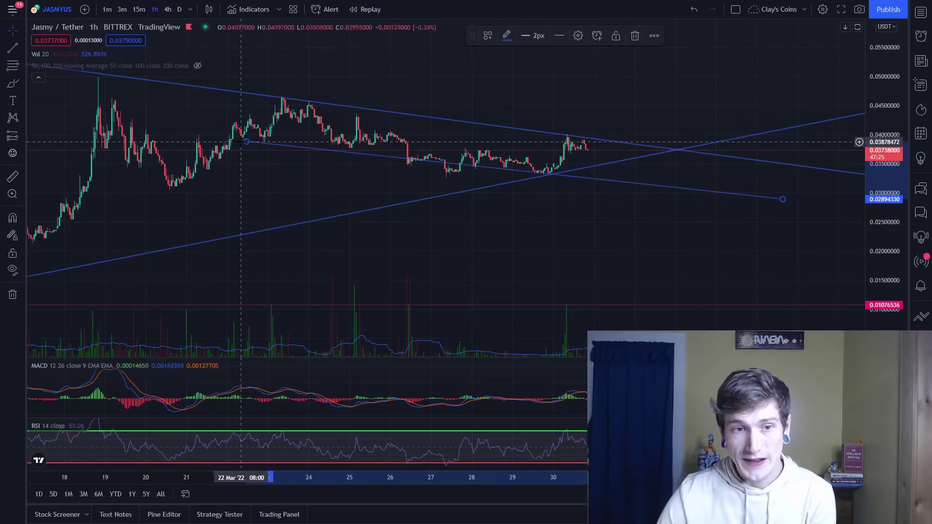
pyautogui.moveTo(245, 142)
pyautogui.mouseDown()
pyautogui.moveTo(229, 164)
pyautogui.moveTo(229, 156)
pyautogui.mouseUp()
pyautogui.moveTo(783, 199)
pyautogui.mouseDown()
pyautogui.moveTo(762, 198)
pyautogui.moveTo(864, 192)
pyautogui.moveTo(857, 207)
pyautogui.mouseUp()
# Delete the rising trend line and pan the chart to show future dates.
pyautogui.press('Delete')
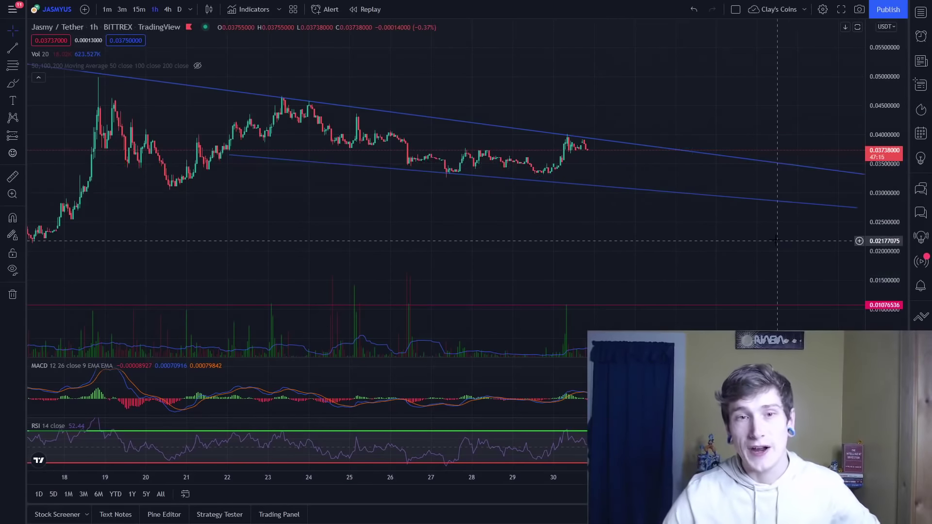
pyautogui.moveTo(728, 256); pyautogui.dragTo(421, 238)
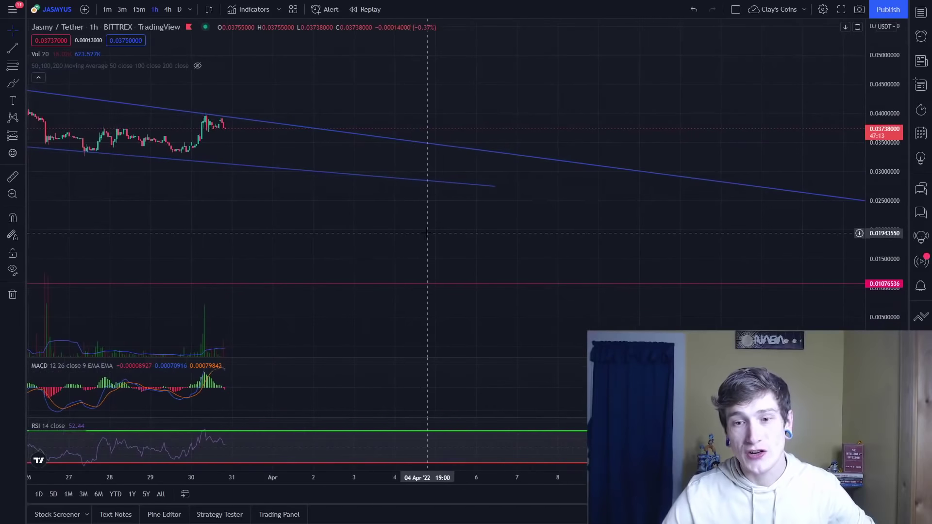
pyautogui.scroll(-5, 426, 233)
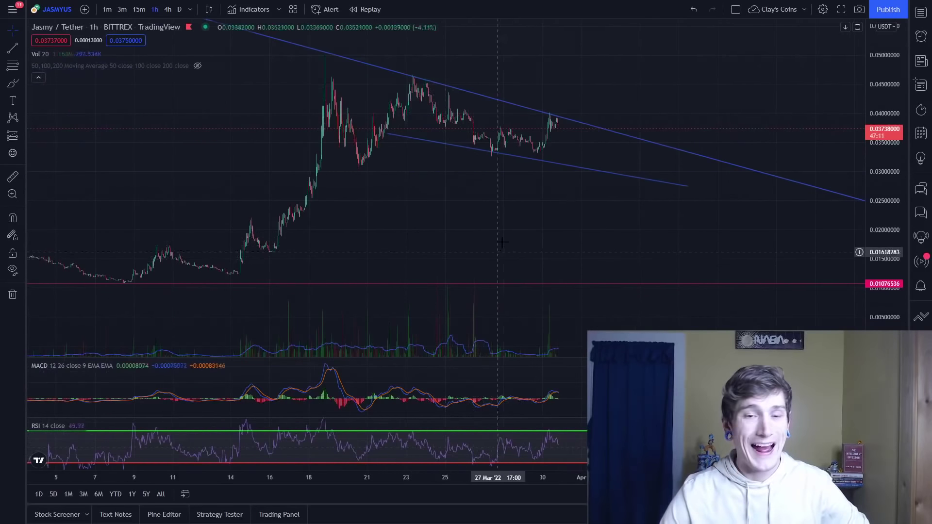
# Activate the horizontal line tool with Alt+H and pan back to the earlier March dates.
pyautogui.hotkey('alt', 'h')
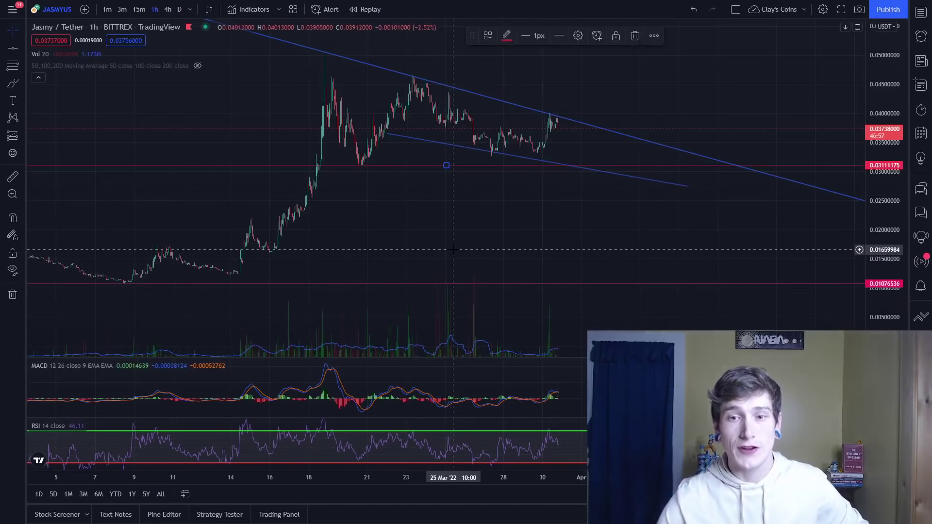
pyautogui.scroll(2, 449, 245)
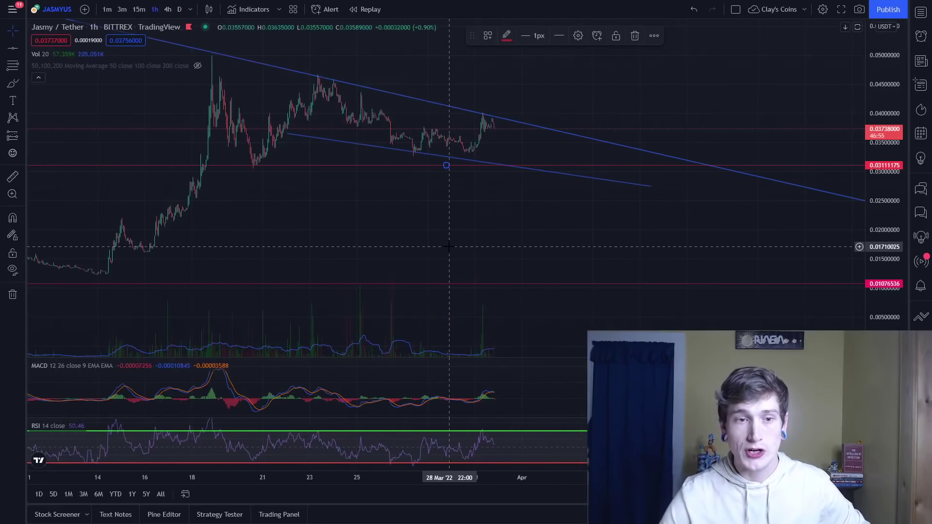
pyautogui.scroll(2, 267, 218)
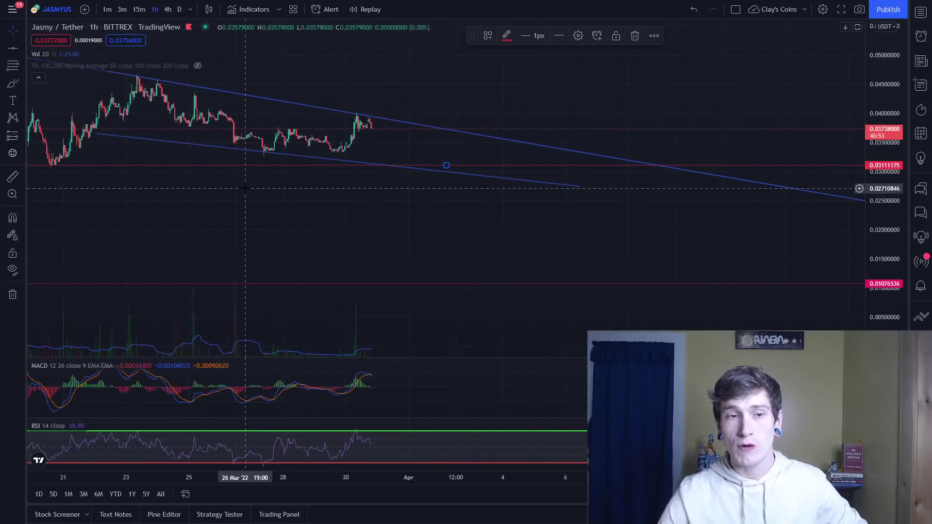
pyautogui.moveTo(216, 223); pyautogui.dragTo(631, 238)
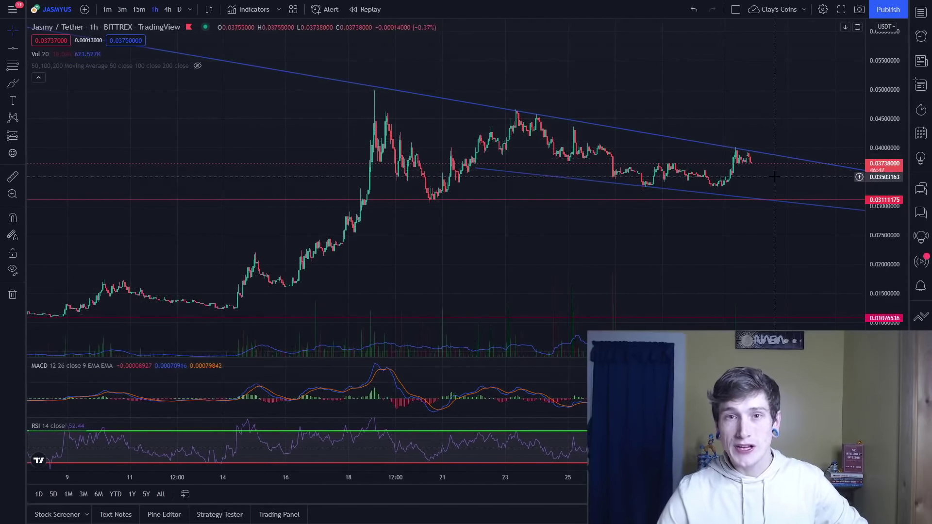
# Delete the lower and upper blue falling trend lines.
pyautogui.click(835, 208)
pyautogui.press('Delete')
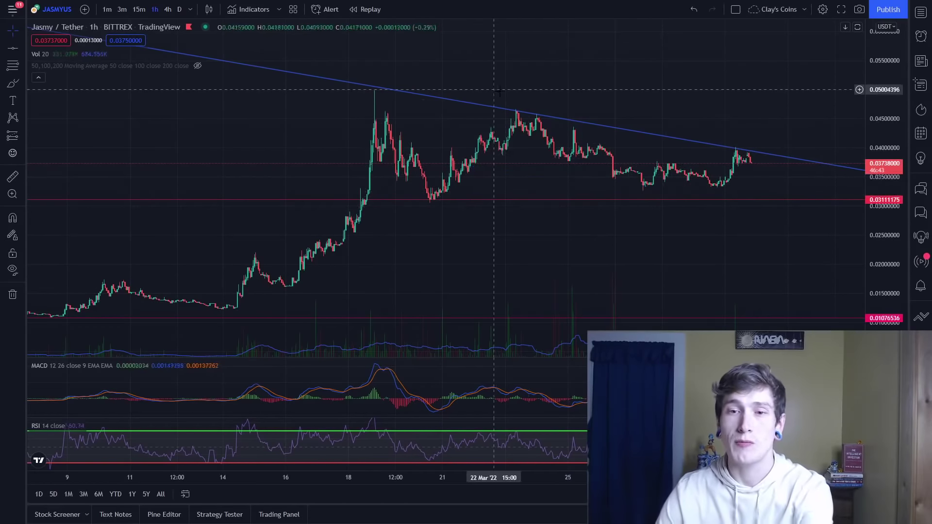
pyautogui.click(478, 105)
pyautogui.press('Delete')
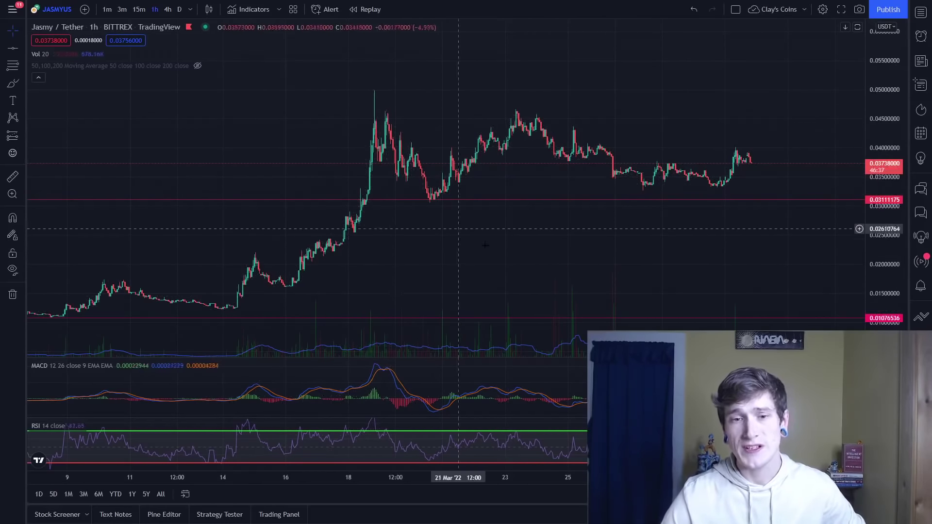
# Zoom out and pan the 1-hour chart back to mid-February.
pyautogui.scroll(4, 466, 145)
pyautogui.moveTo(291, 231); pyautogui.dragTo(590, 260)
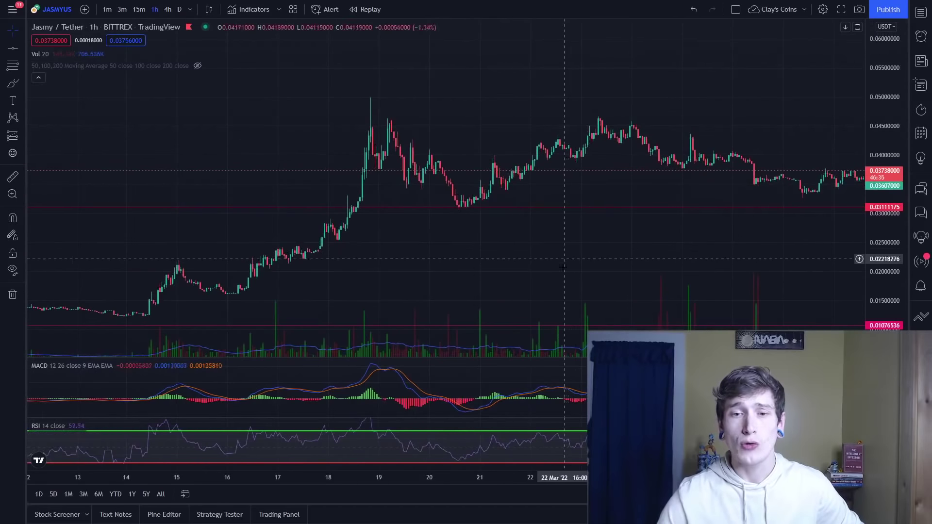
pyautogui.moveTo(743, 263); pyautogui.dragTo(558, 260)
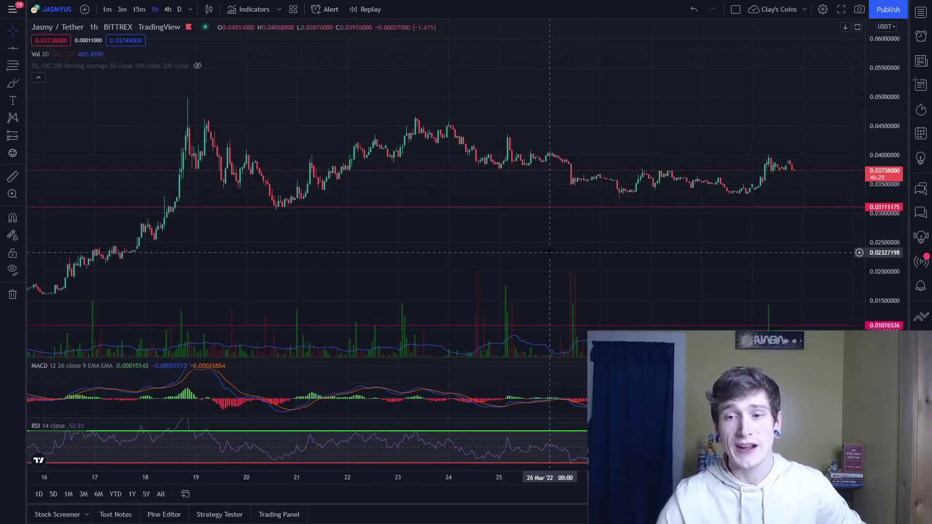
pyautogui.scroll(-5, 537, 267)
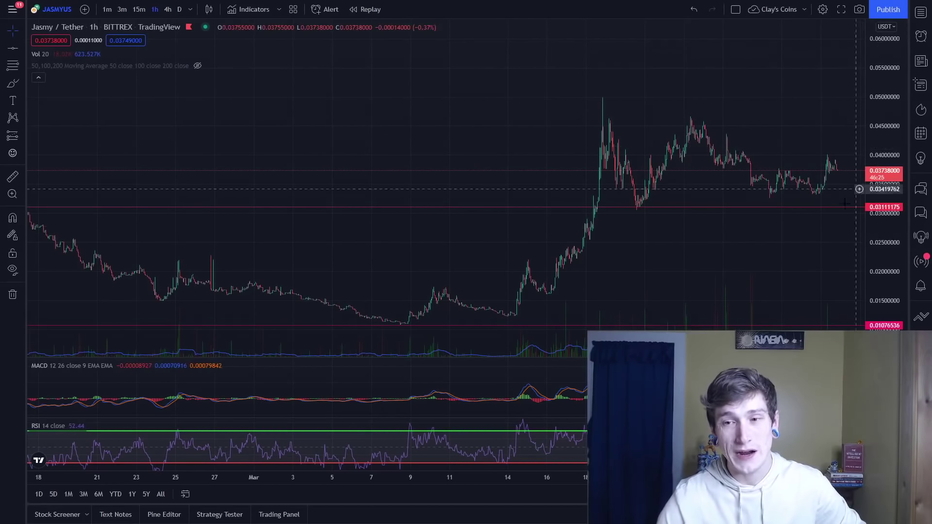
# Switch to 4-hour candles and widen the view to cover November through March.
pyautogui.click(167, 10)
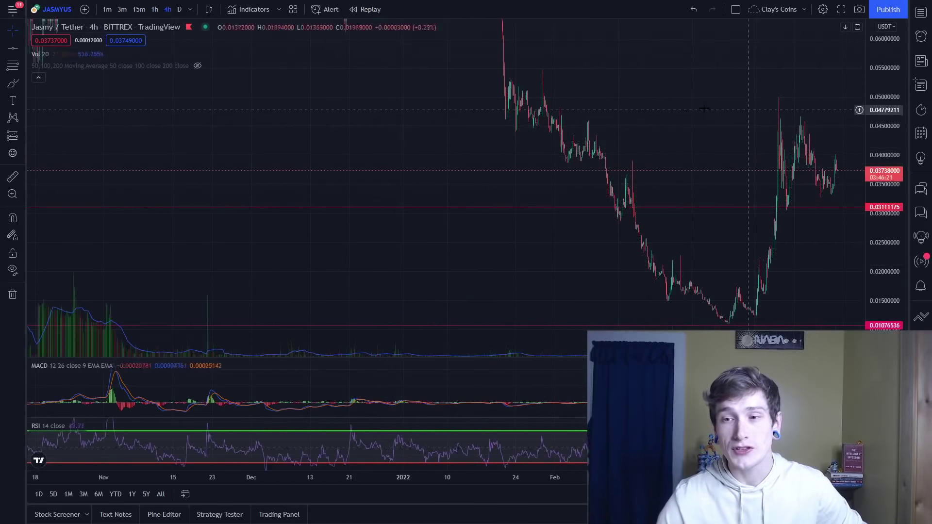
pyautogui.moveTo(737, 110); pyautogui.dragTo(495, 144)
pyautogui.moveTo(899, 44); pyautogui.dragTo(897, 155)
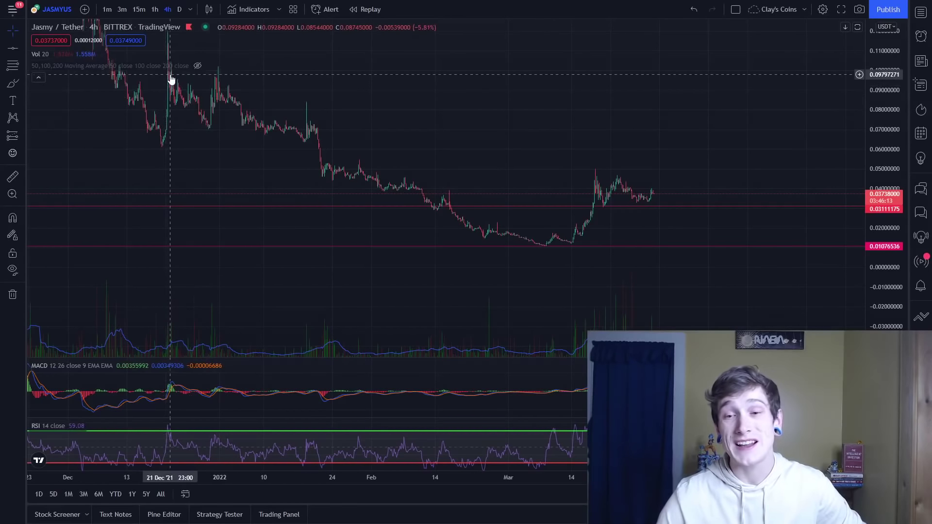
pyautogui.moveTo(580, 36); pyautogui.dragTo(625, 146)
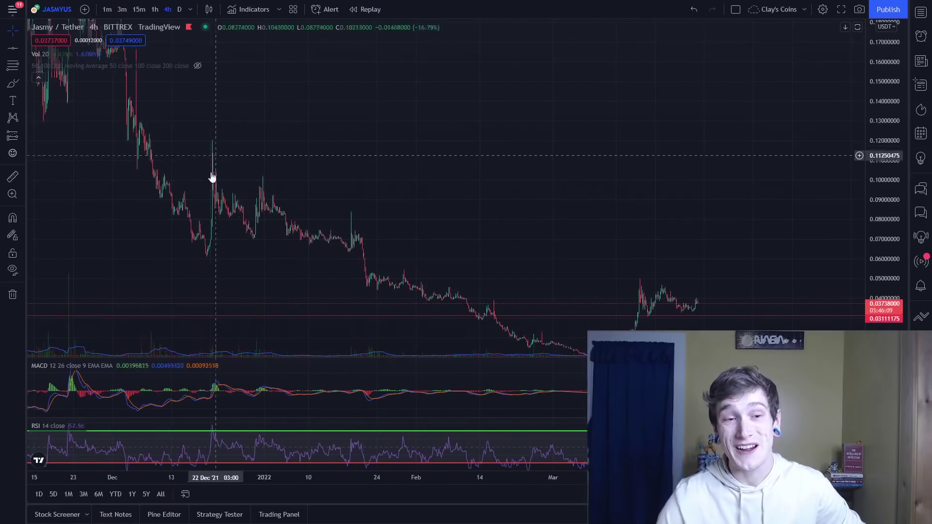
pyautogui.hscroll(-5, 125, 154)
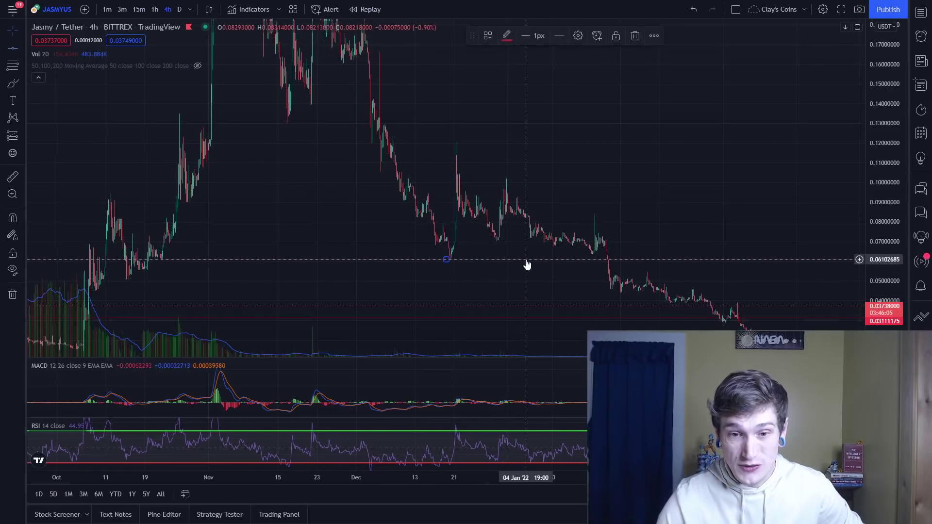
pyautogui.hscroll(-4, 635, 244)
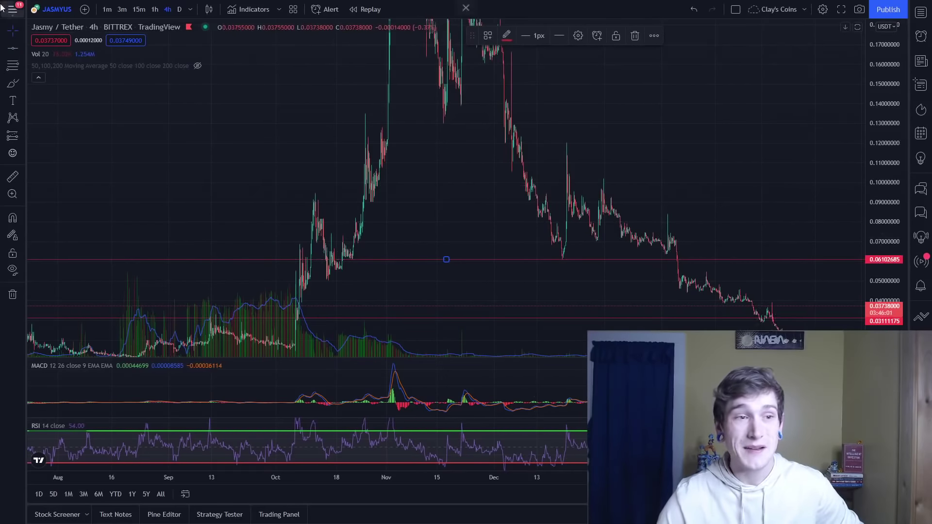
pyautogui.moveTo(850, 163); pyautogui.dragTo(530, 119)
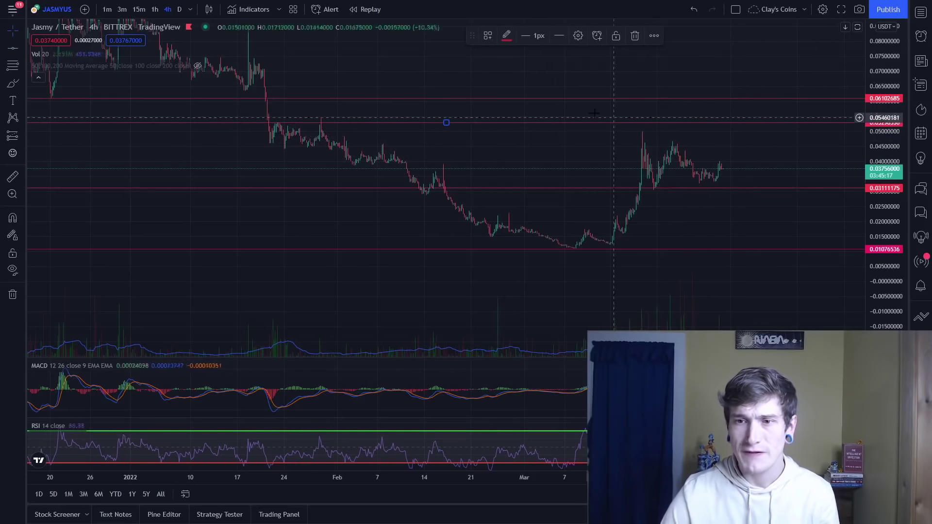
# Recolour the 0.05299 resistance line green on the 4-hour chart.
pyautogui.moveTo(752, 146); pyautogui.dragTo(723, 160)
pyautogui.scroll(2, 585, 154)
pyautogui.moveTo(895, 318); pyautogui.dragTo(893, 194)
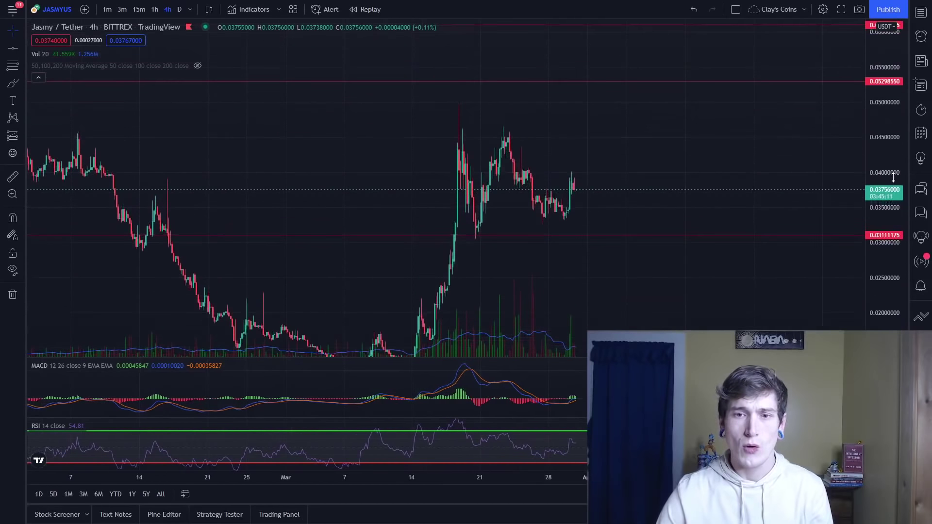
pyautogui.moveTo(800, 204); pyautogui.dragTo(525, 89)
pyautogui.click(530, 82)
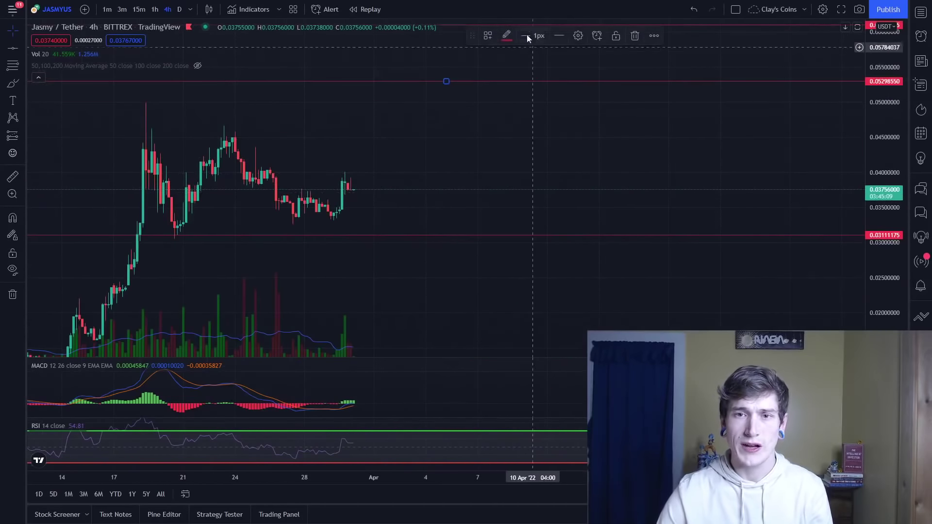
pyautogui.click(507, 35)
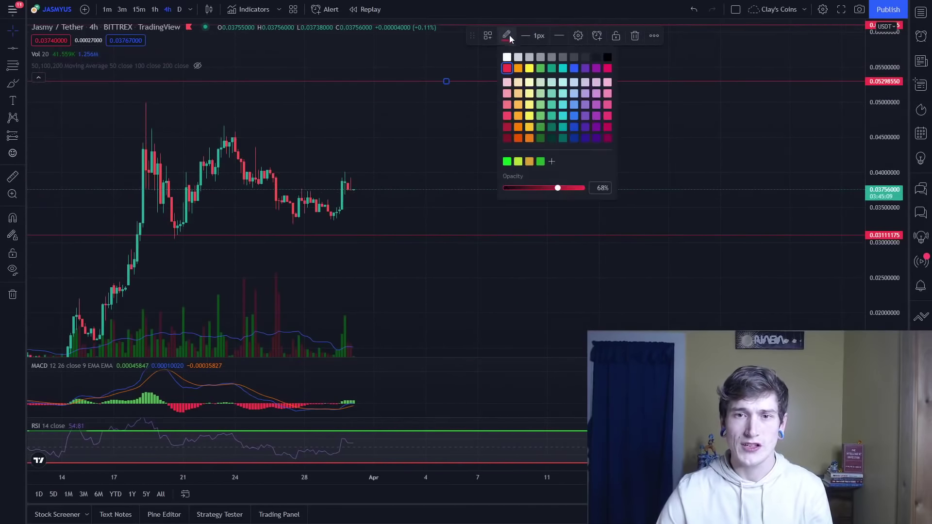
pyautogui.click(541, 69)
pyautogui.click(453, 134)
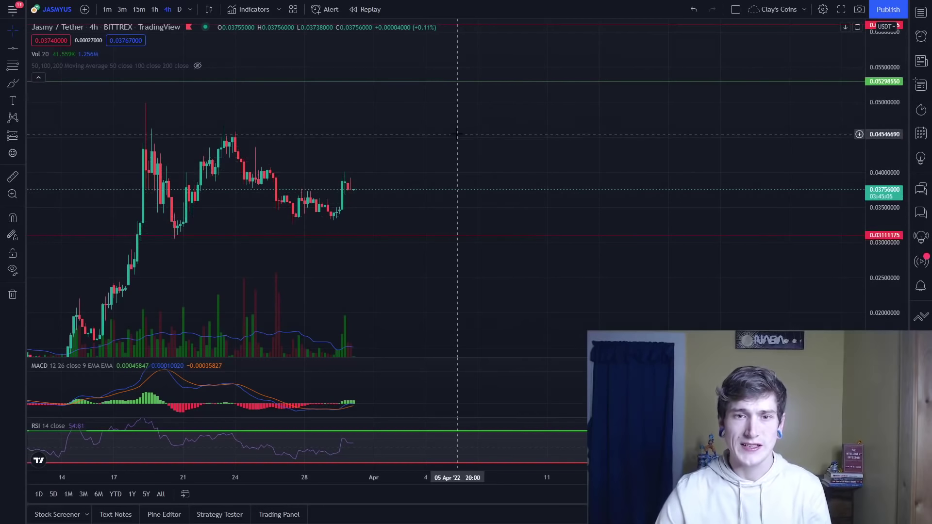
pyautogui.moveTo(375, 150); pyautogui.dragTo(662, 156)
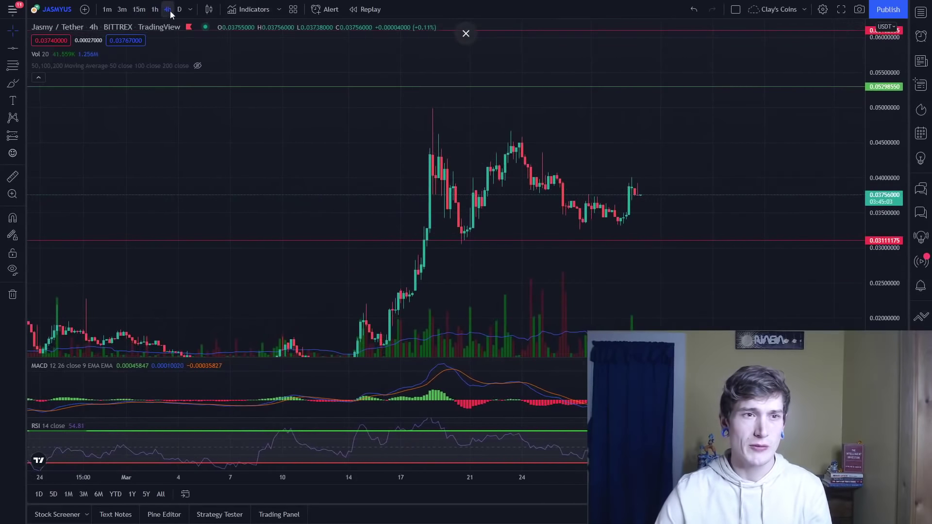
# Switch back to 1-hour candles, leaving room on the right side.
pyautogui.click(156, 10)
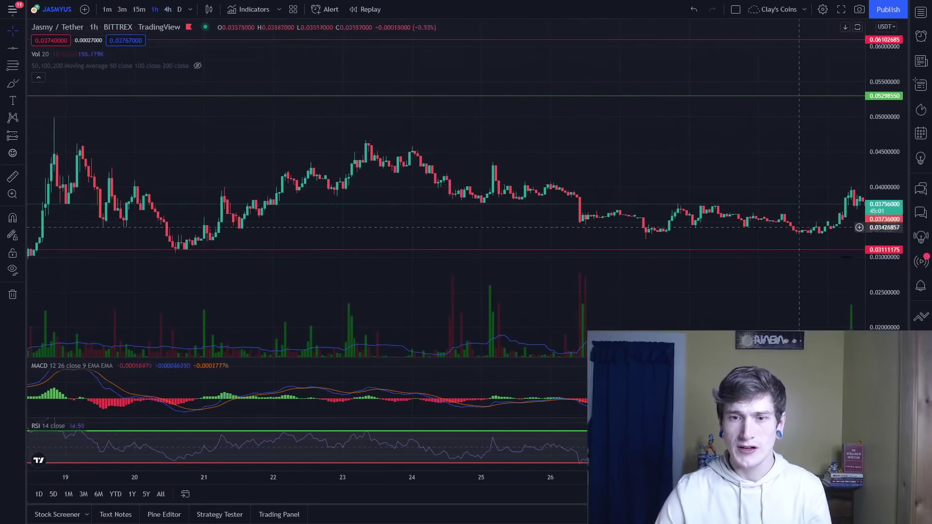
pyautogui.moveTo(684, 146); pyautogui.dragTo(370, 117)
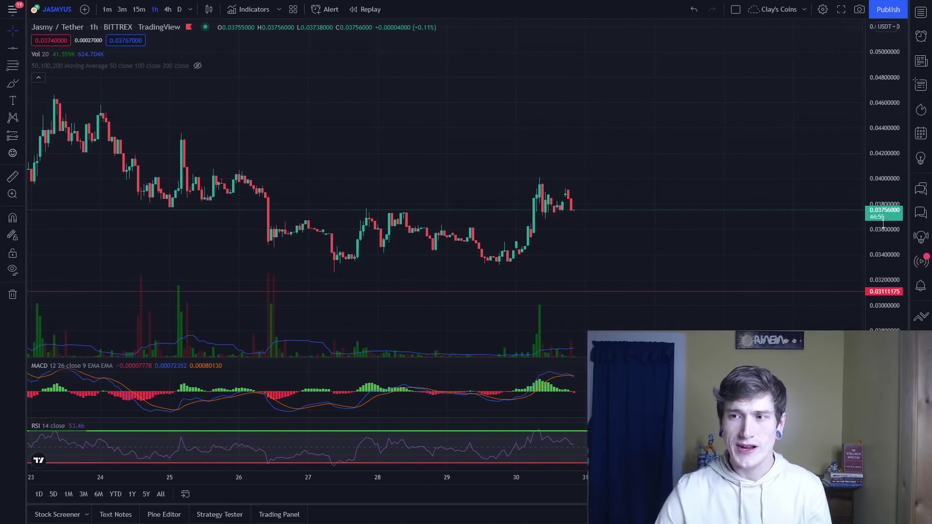
pyautogui.moveTo(753, 86); pyautogui.dragTo(768, 119)
pyautogui.scroll(-5, 778, 103)
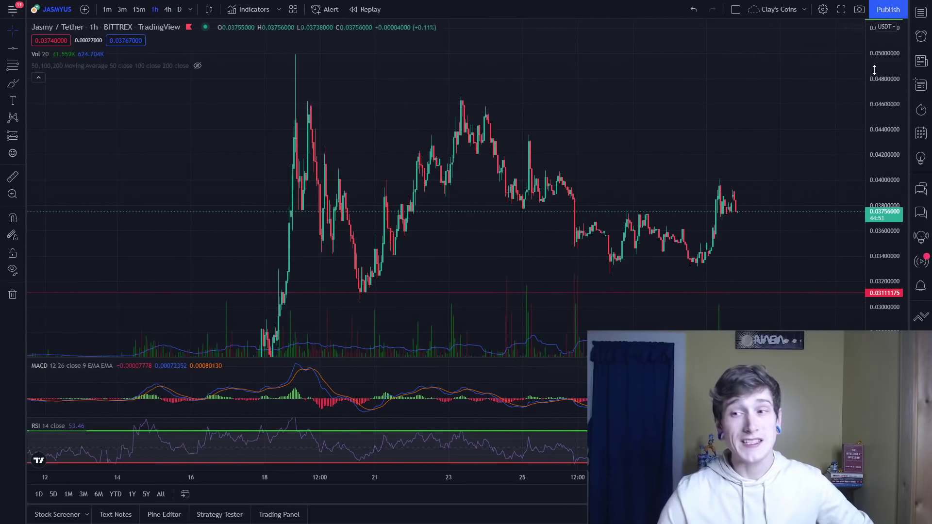
# Measure the price distance from the 0.031 support up to the 0.053 resistance.
pyautogui.click(12, 179)
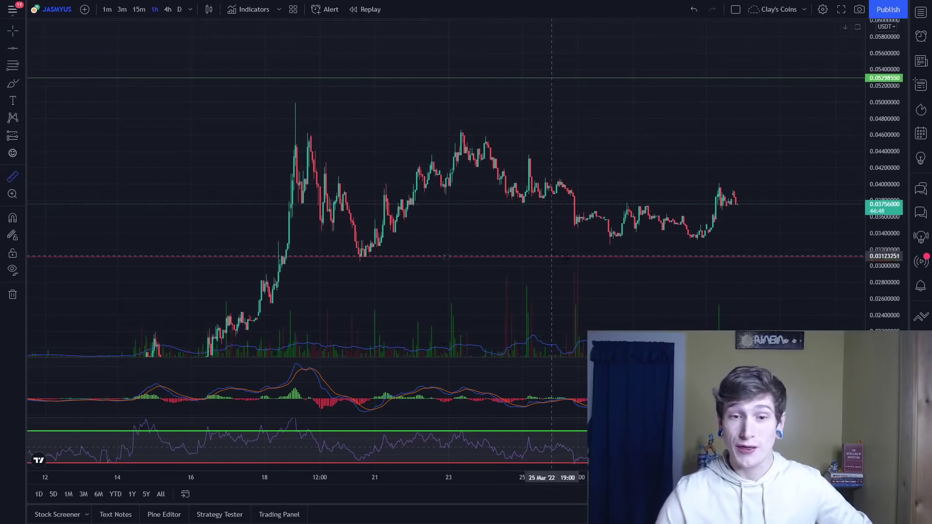
pyautogui.click(597, 257)
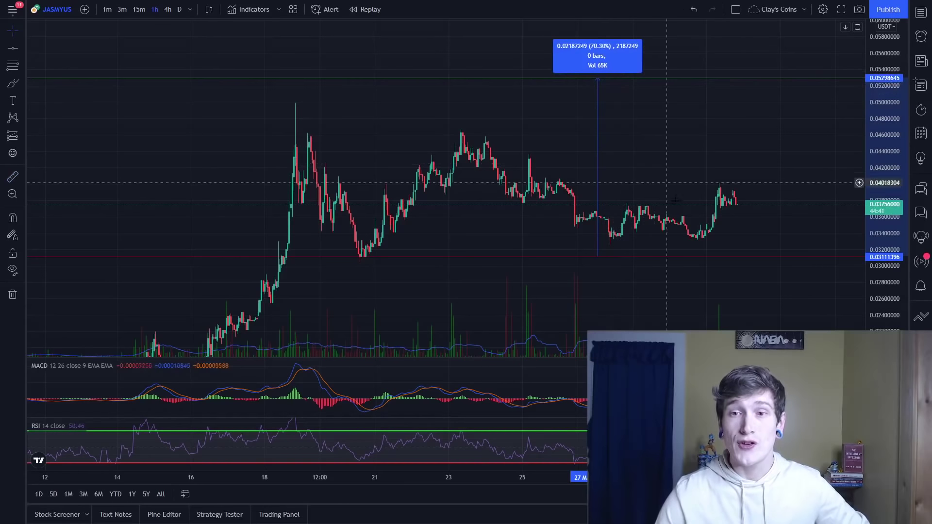
pyautogui.click(357, 253)
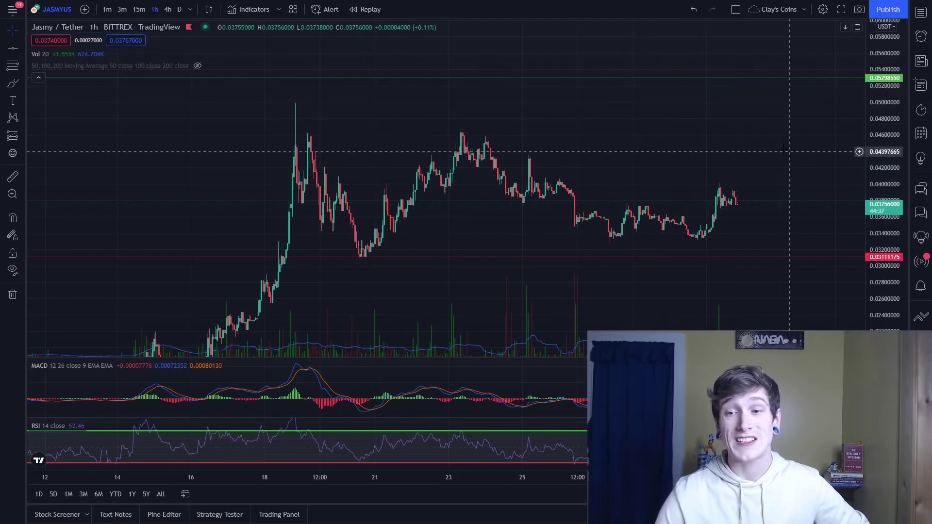
pyautogui.moveTo(777, 147); pyautogui.dragTo(578, 129)
pyautogui.scroll(-5, 578, 129)
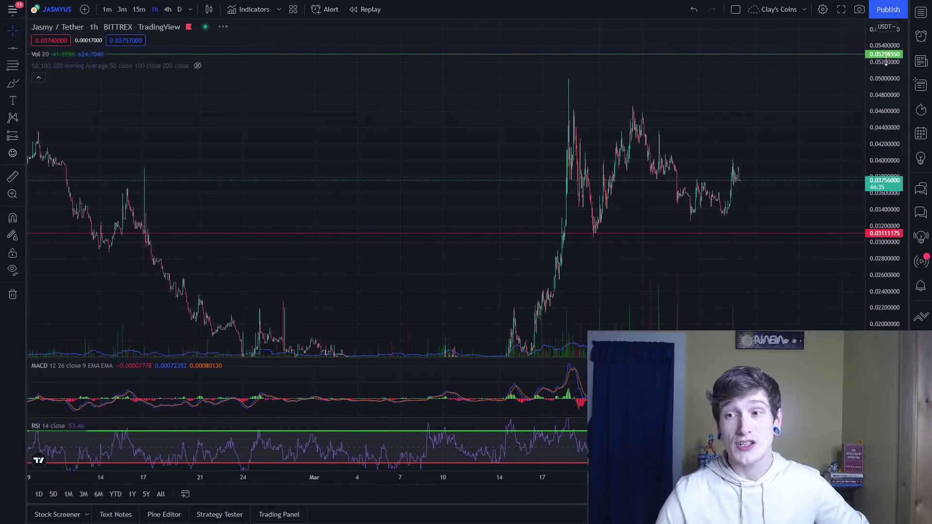
pyautogui.moveTo(885, 65); pyautogui.dragTo(886, 146)
pyautogui.moveTo(714, 243); pyautogui.dragTo(491, 243)
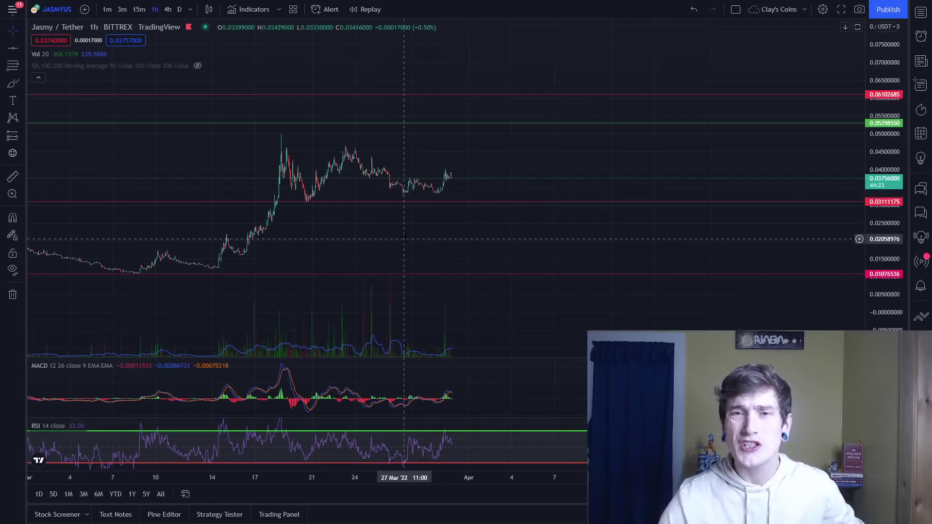
pyautogui.scroll(3, 407, 236)
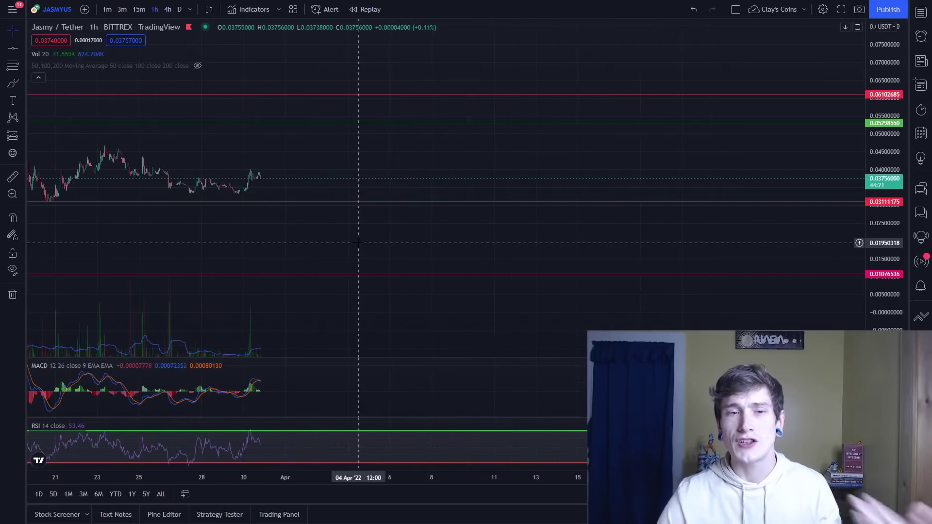
pyautogui.moveTo(204, 246); pyautogui.dragTo(538, 248)
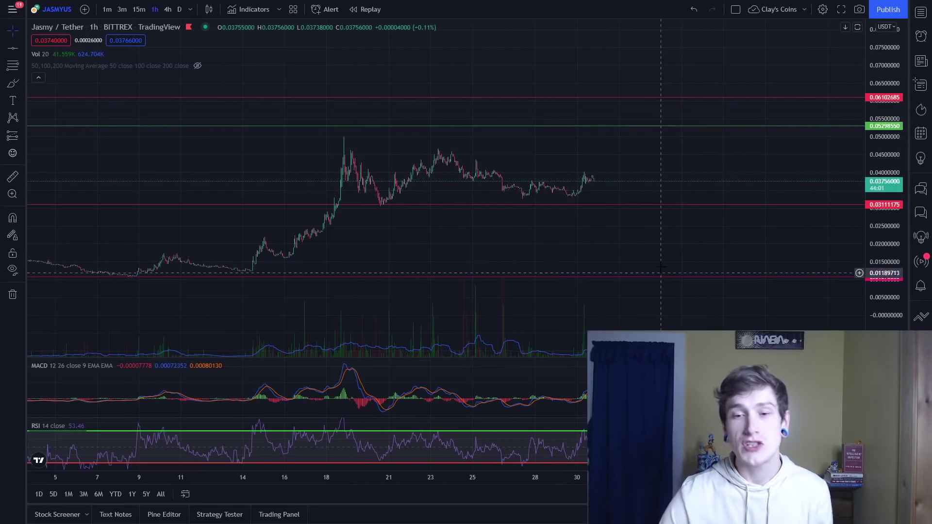
pyautogui.hscroll(5, 689, 241)
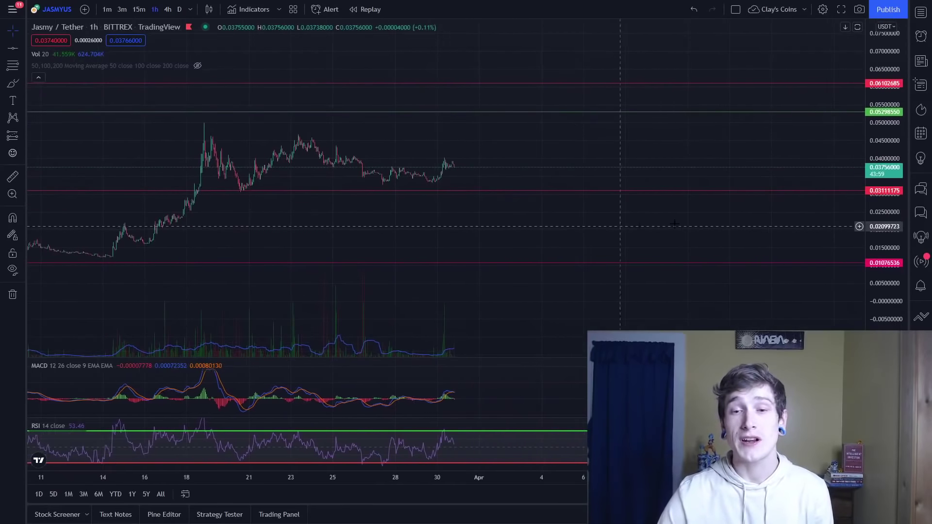
pyautogui.moveTo(893, 291); pyautogui.dragTo(892, 315)
pyautogui.scroll(3, 233, 235)
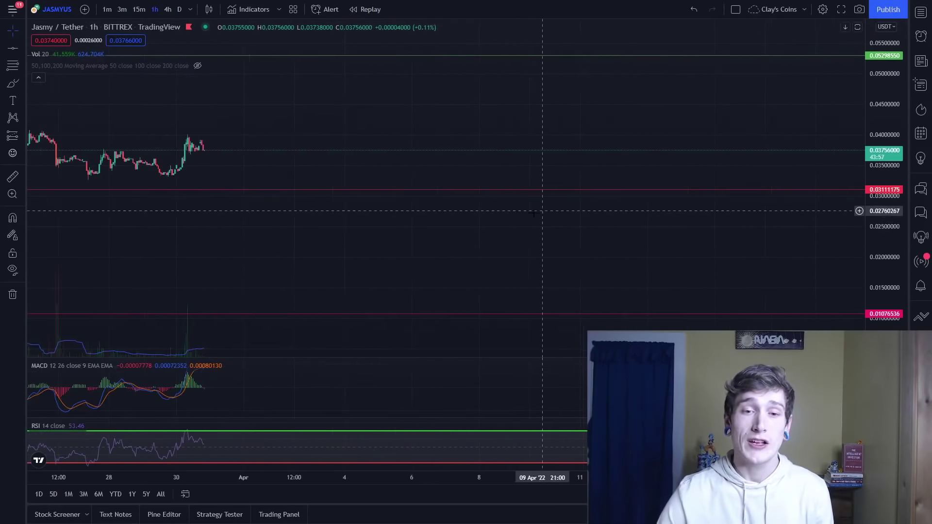
pyautogui.moveTo(233, 235); pyautogui.dragTo(737, 241)
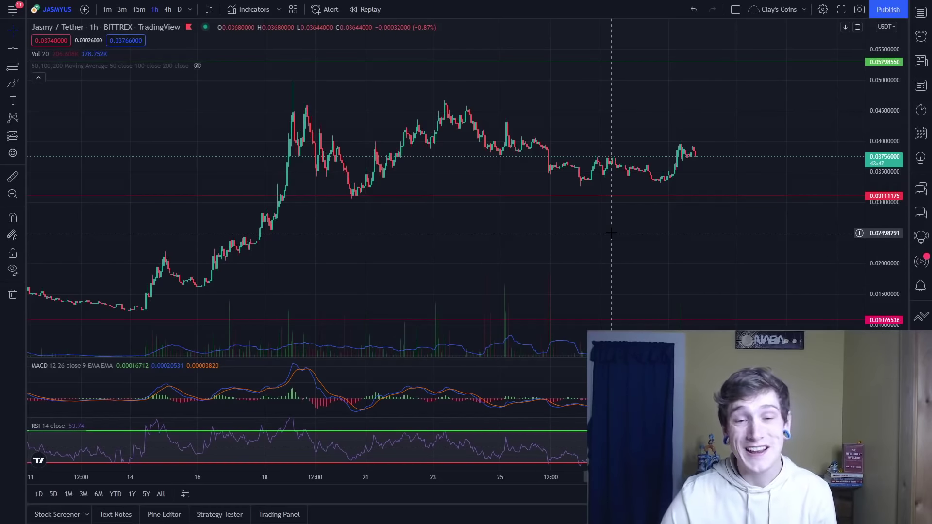
pyautogui.scroll(2, 612, 233)
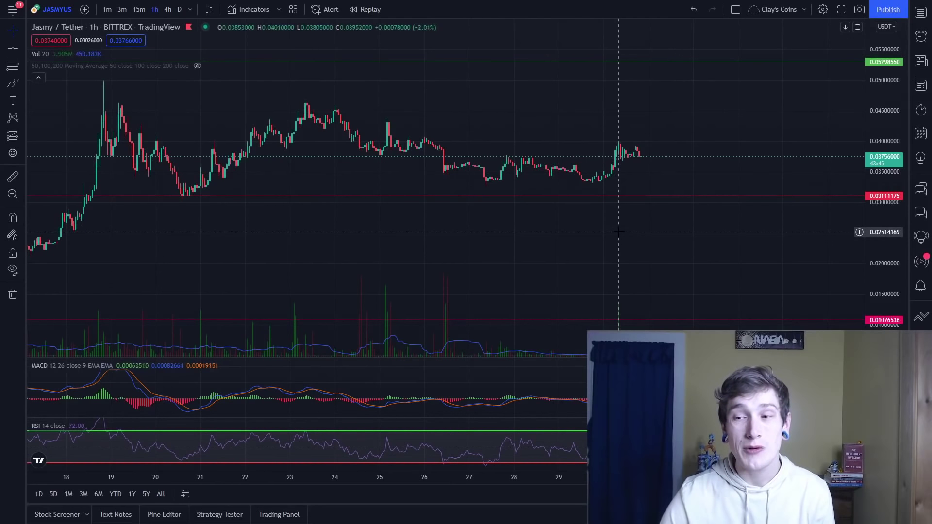
pyautogui.moveTo(618, 232); pyautogui.dragTo(751, 229)
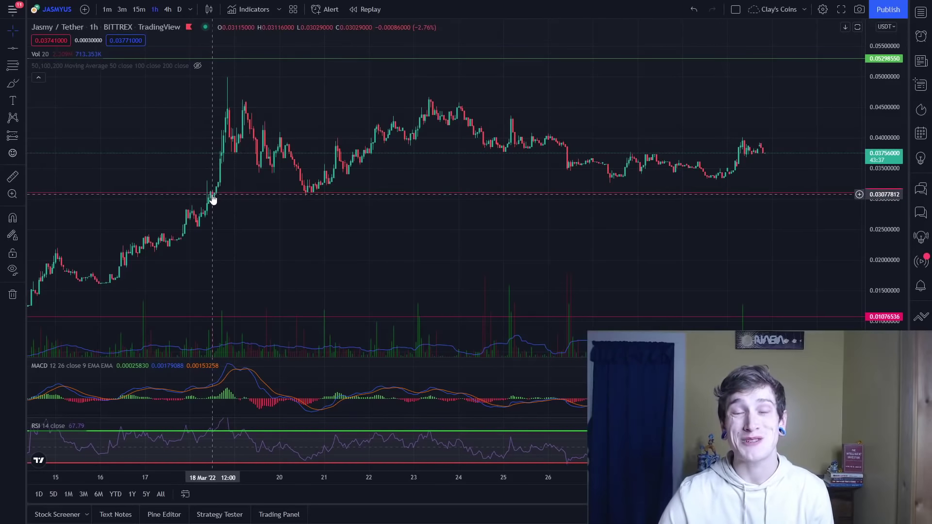
pyautogui.scroll(-2, 446, 204)
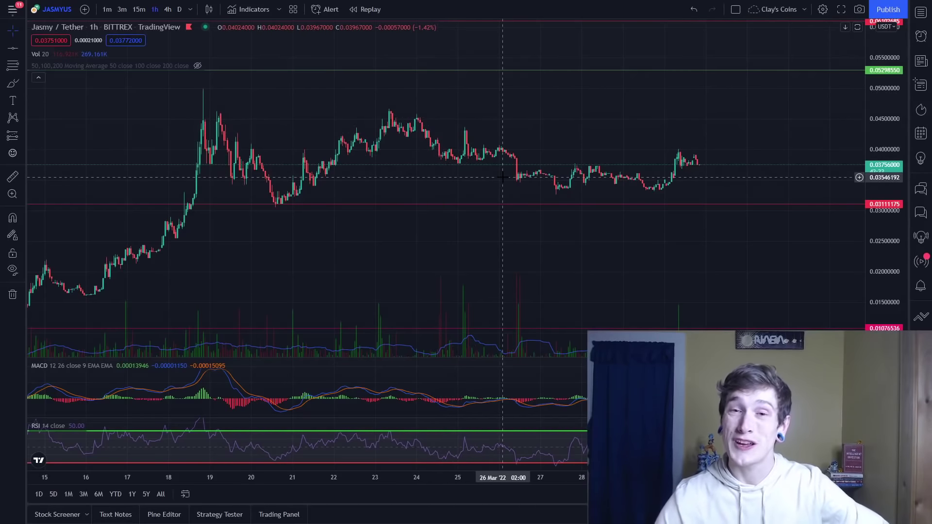
pyautogui.scroll(3, 466, 210)
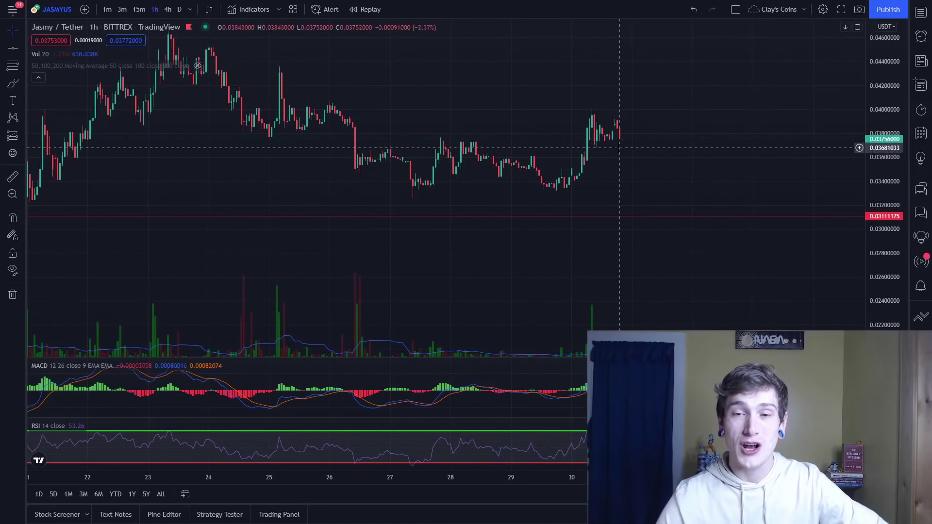
pyautogui.moveTo(392, 63); pyautogui.dragTo(452, 92)
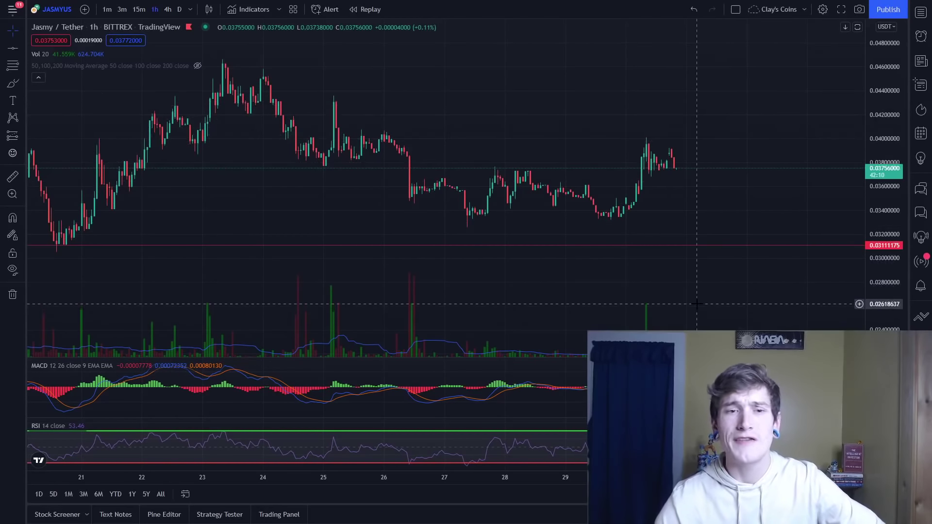
pyautogui.scroll(1, 698, 301)
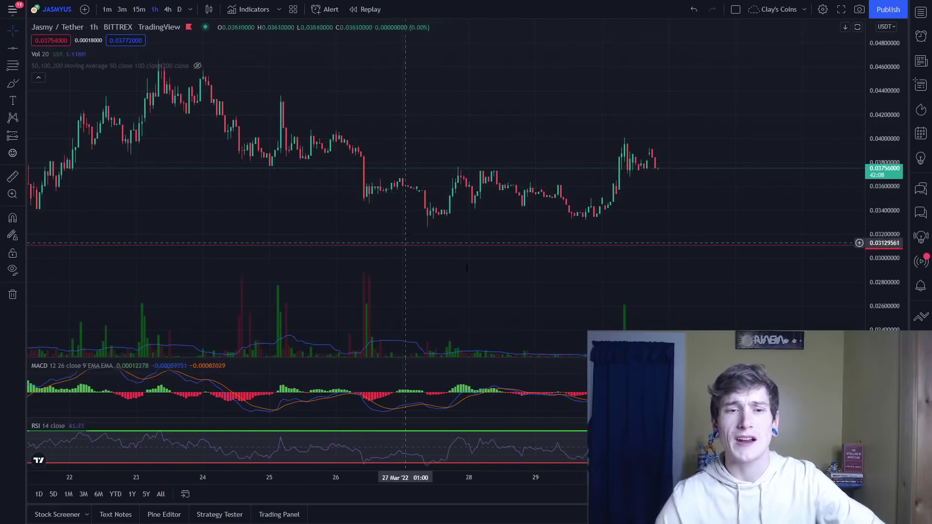